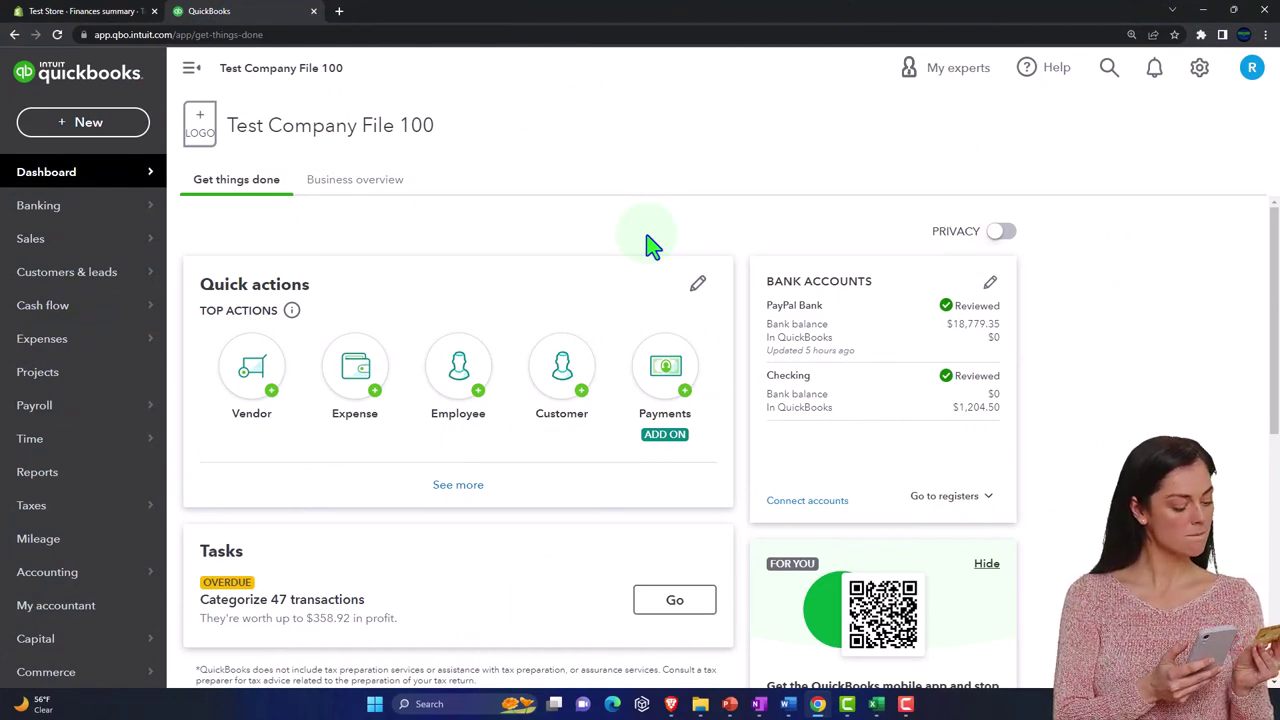
Open the Chart of accounts, showing Checking at $1,204.50 and PayPal Bank at $0.00.
left_click(646, 240)
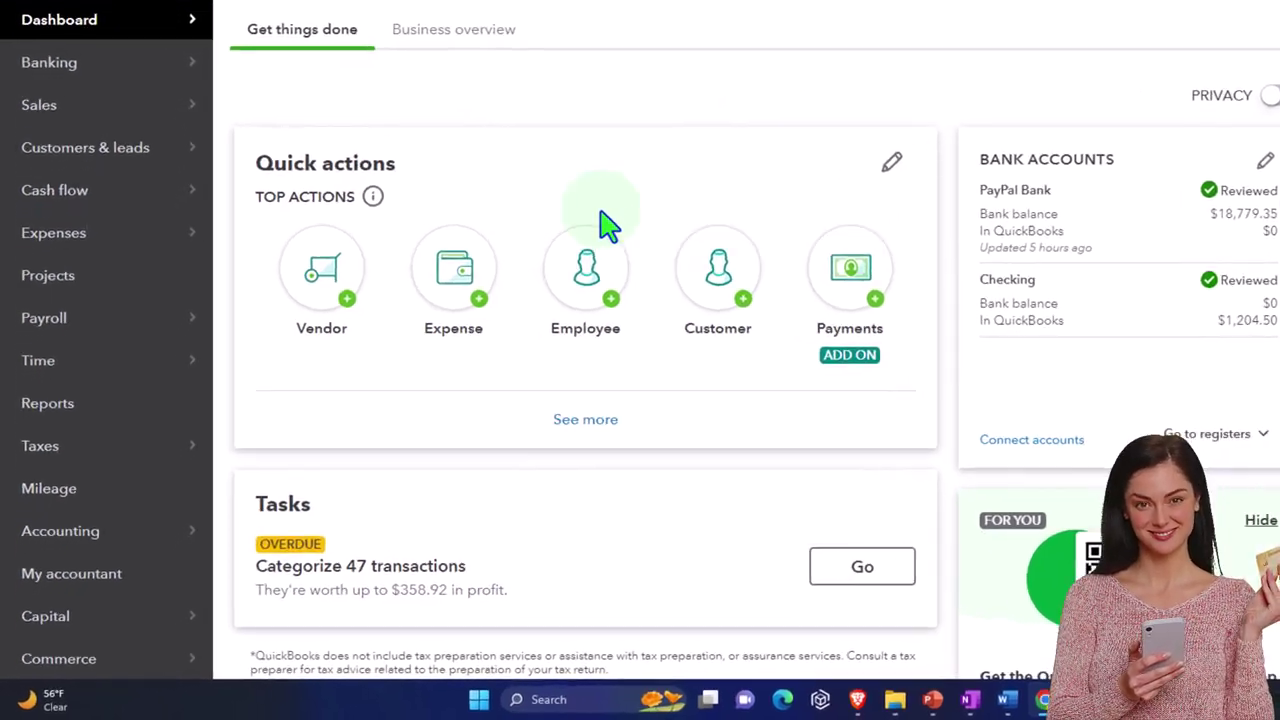
left_click(100, 515)
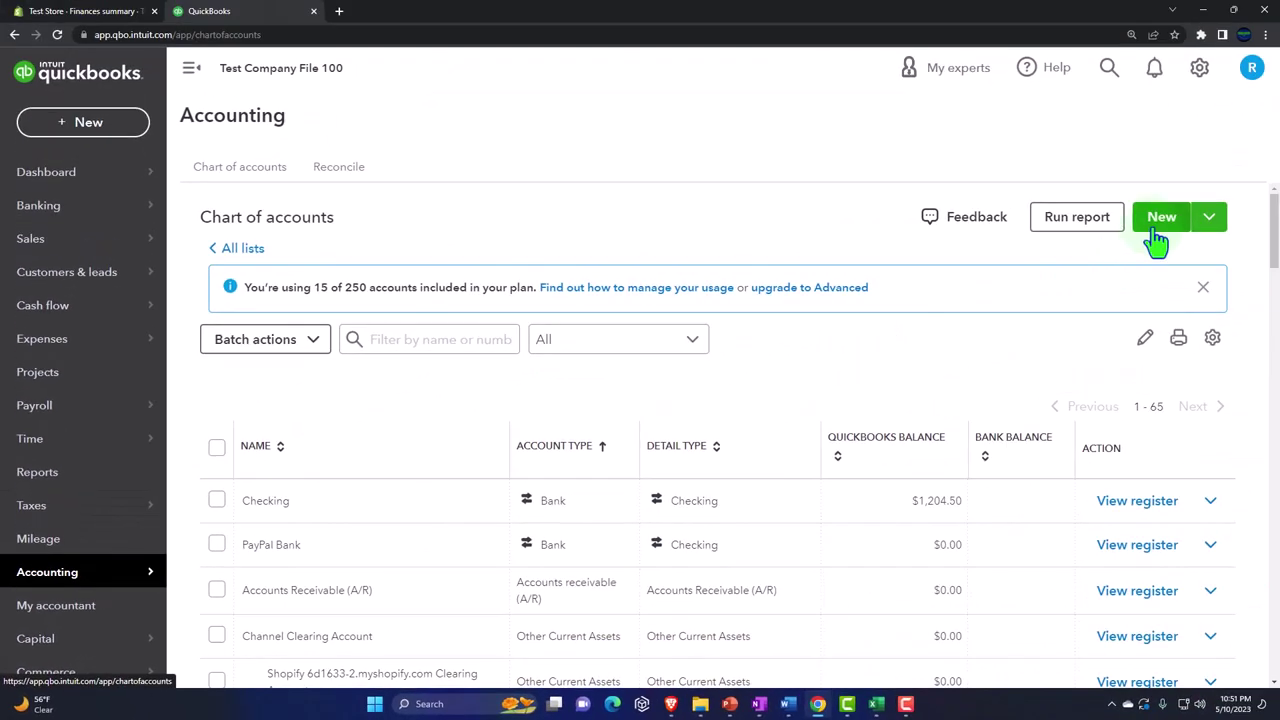
Preview the new account form, then close it without saving.
left_click(1156, 232)
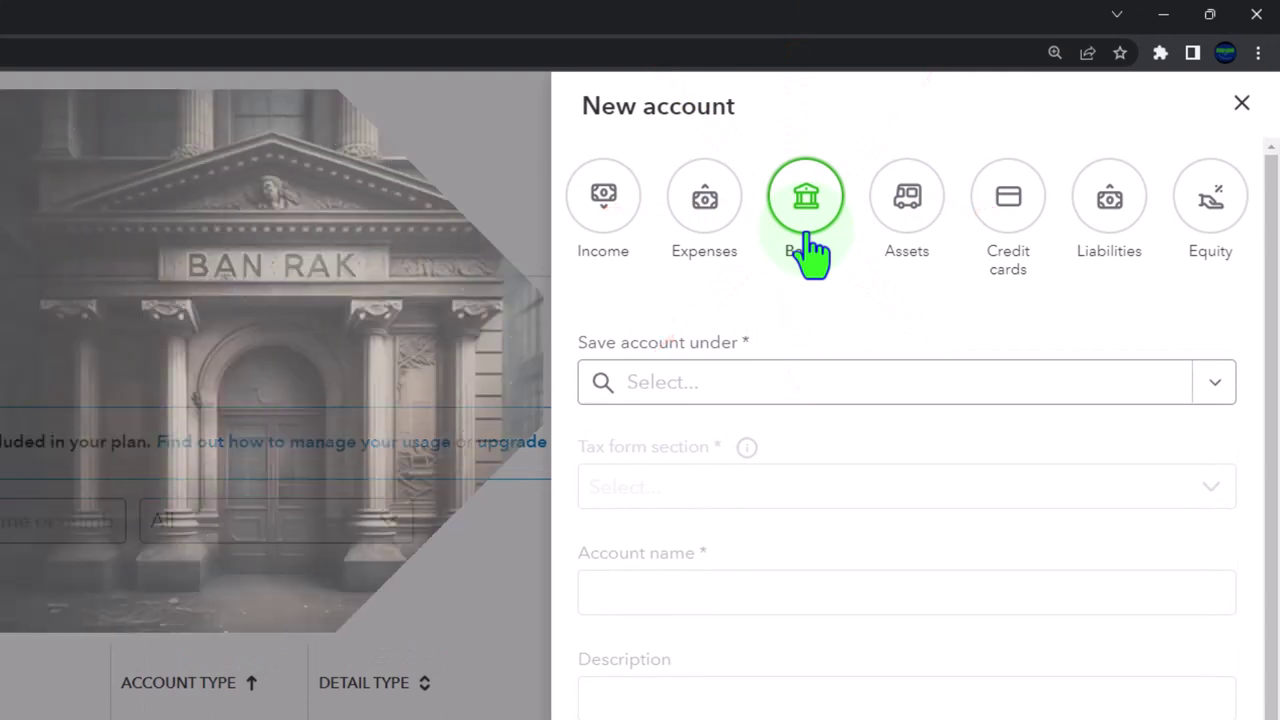
scroll(810, 255, "down", 1)
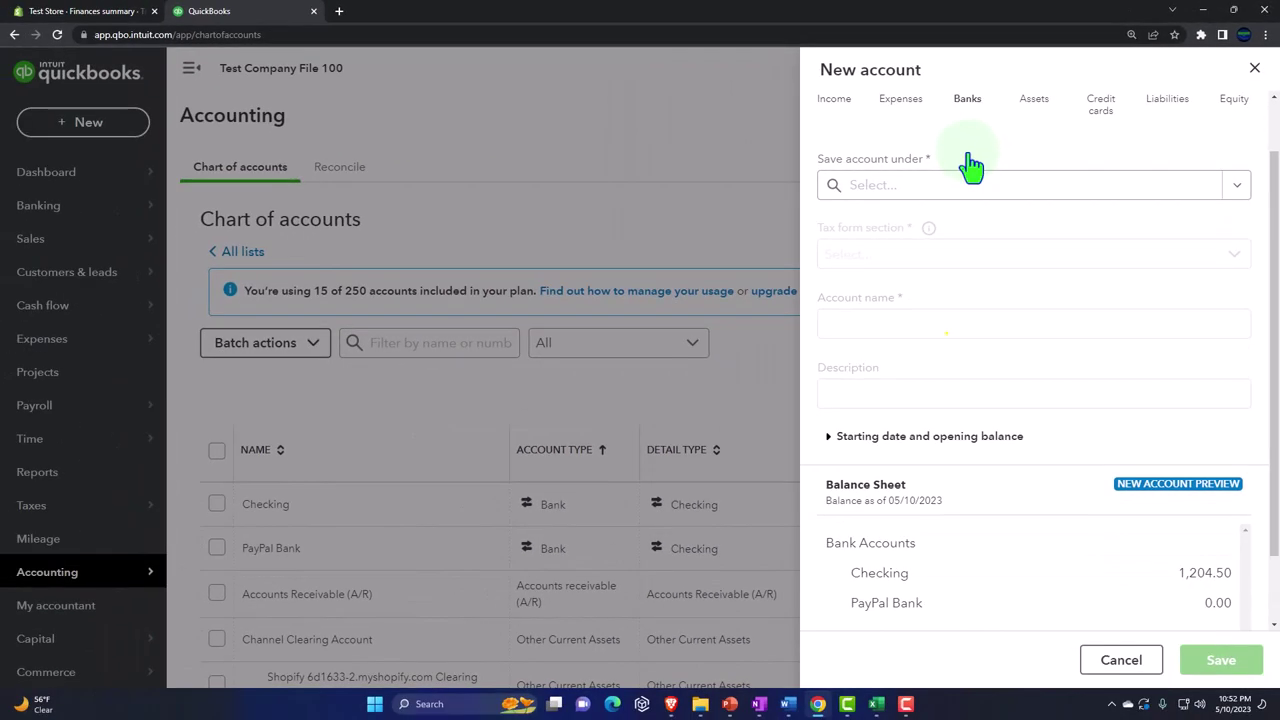
left_click(1253, 68)
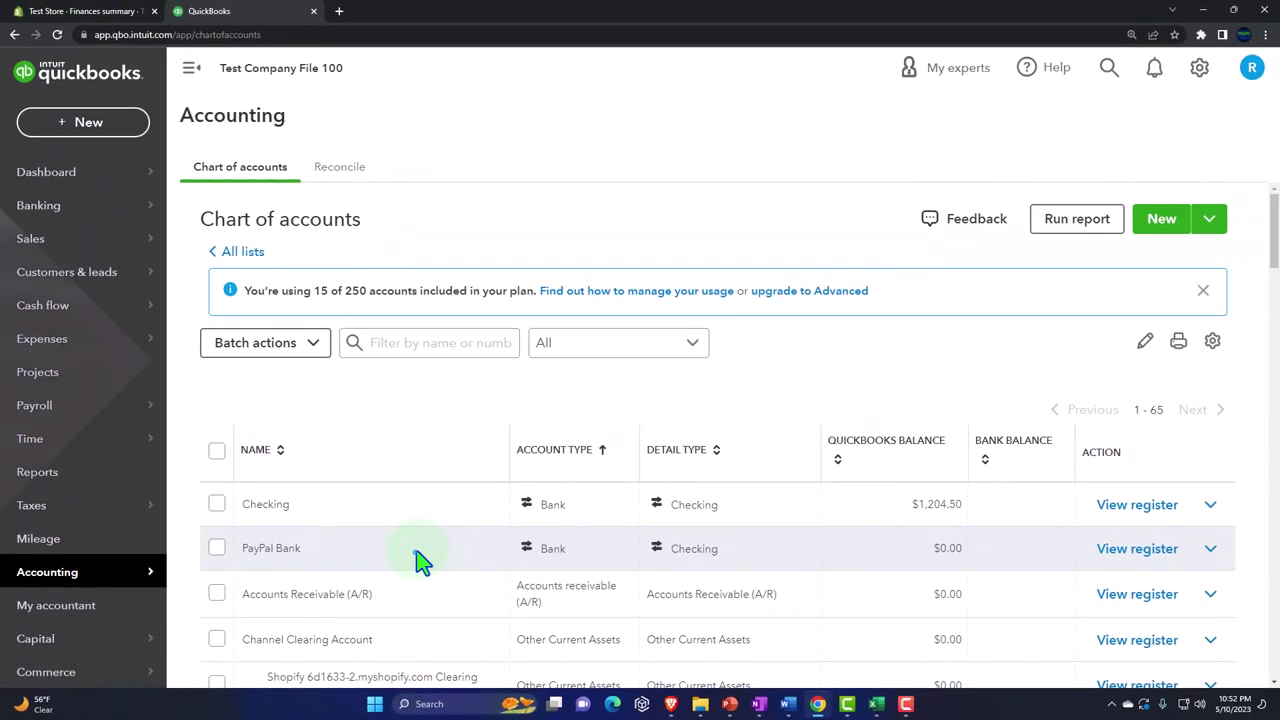
Point out the PayPal Bank account, then go to the Banking page.
left_click(530, 517)
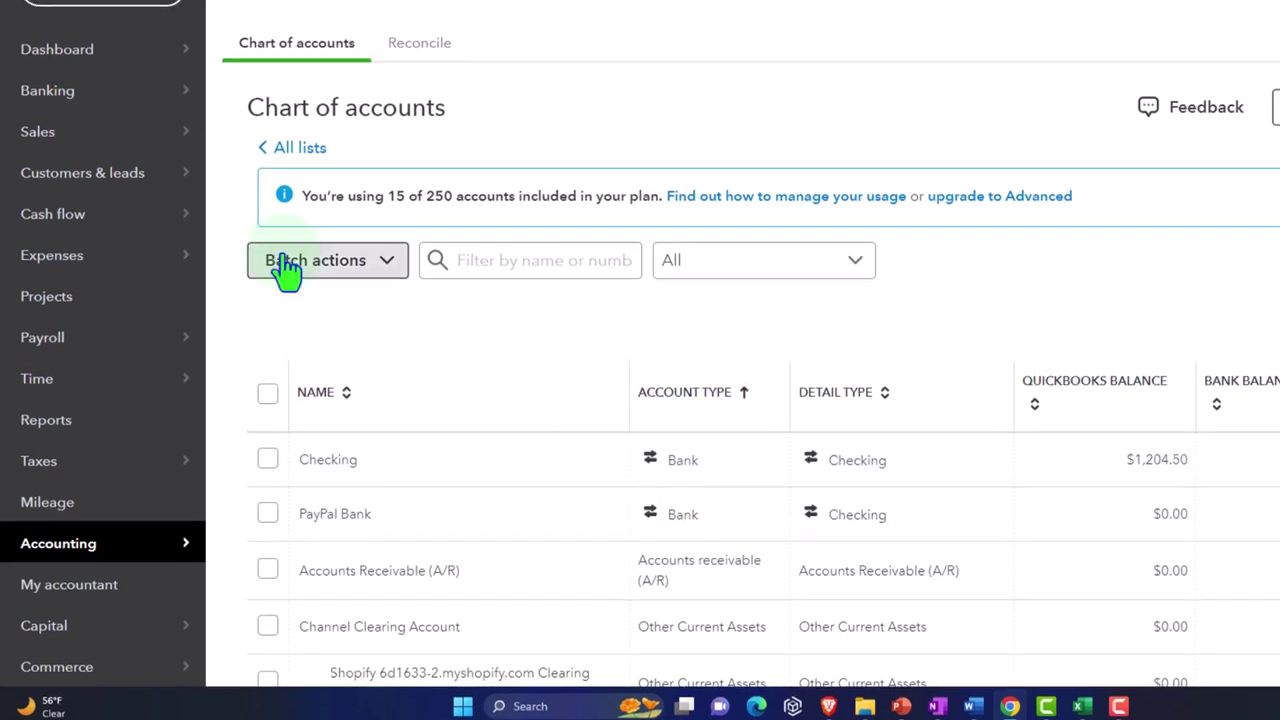
mouse_move(78, 100)
left_click(84, 281)
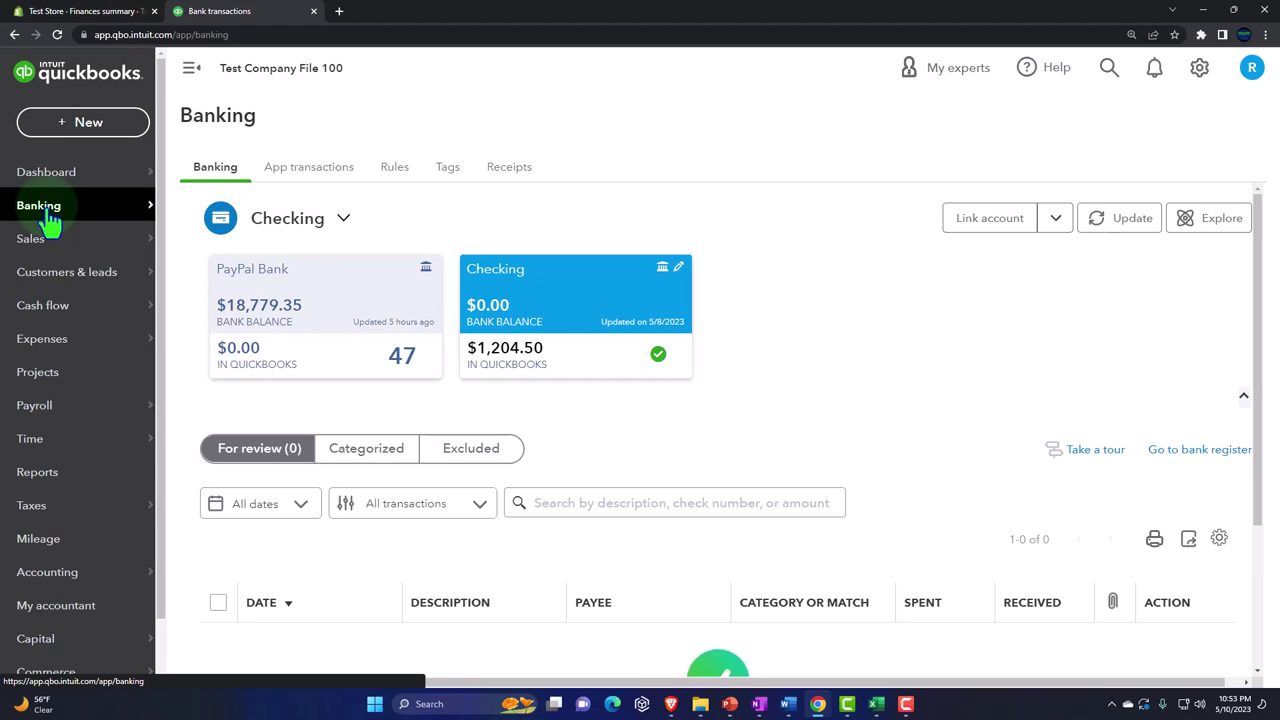
With the Checking feed shown and sidebar collapsed, start linking a bank account.
left_click(505, 280)
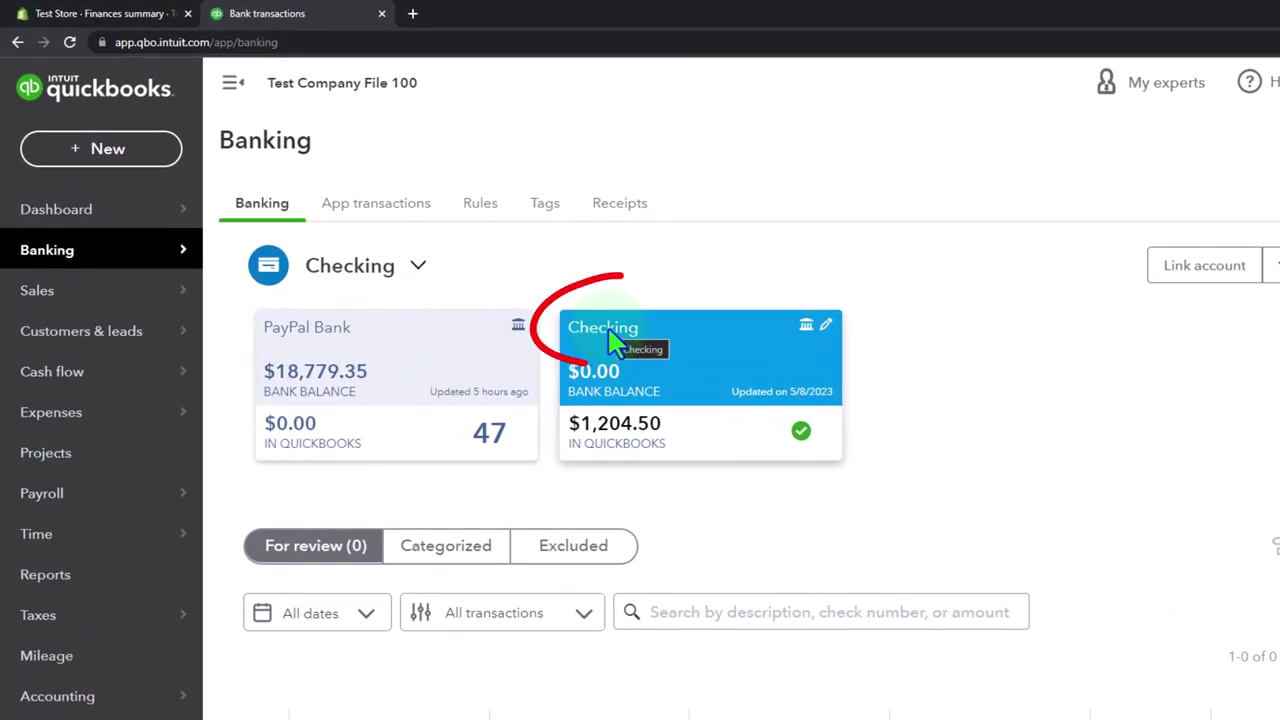
left_click(233, 84)
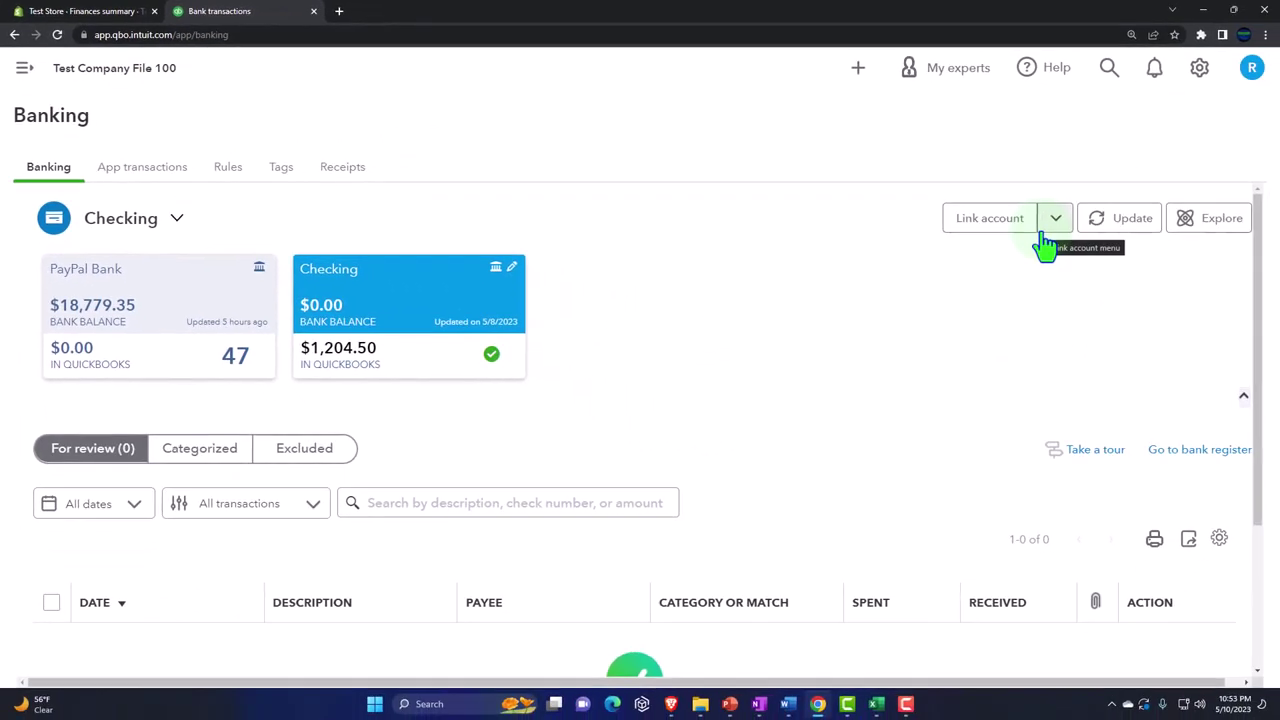
left_click(1054, 226)
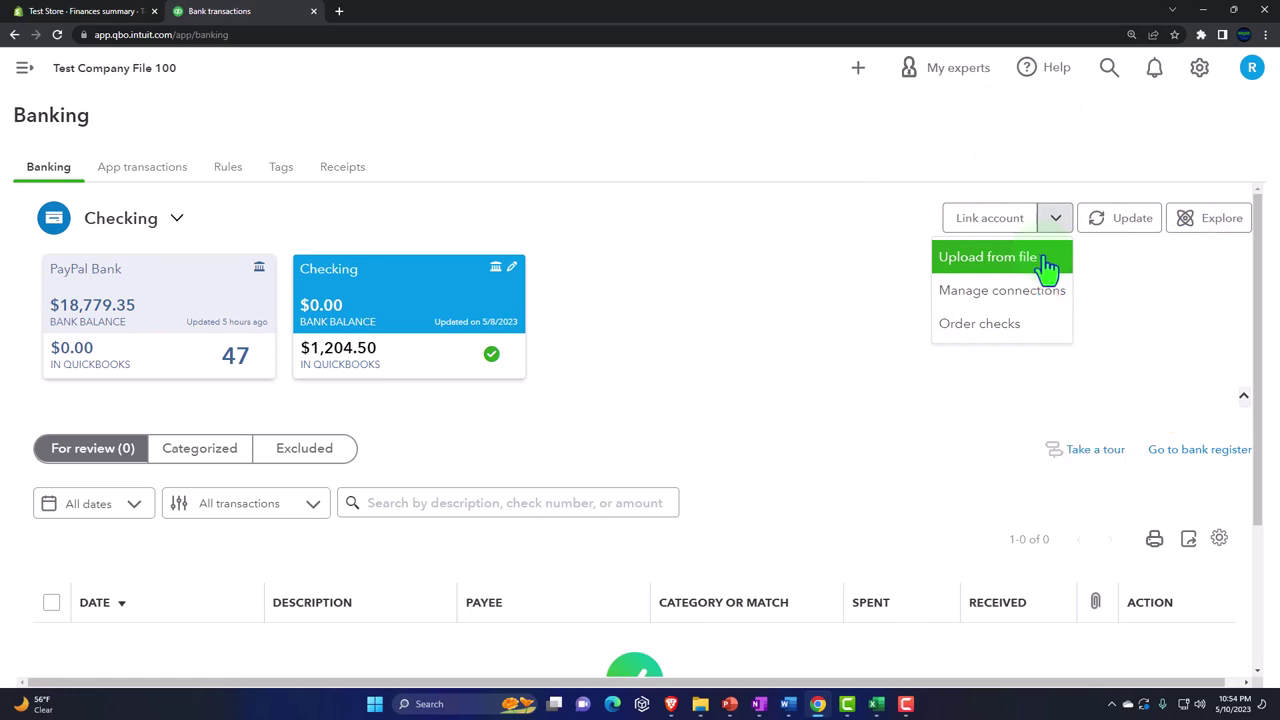
left_click(851, 277)
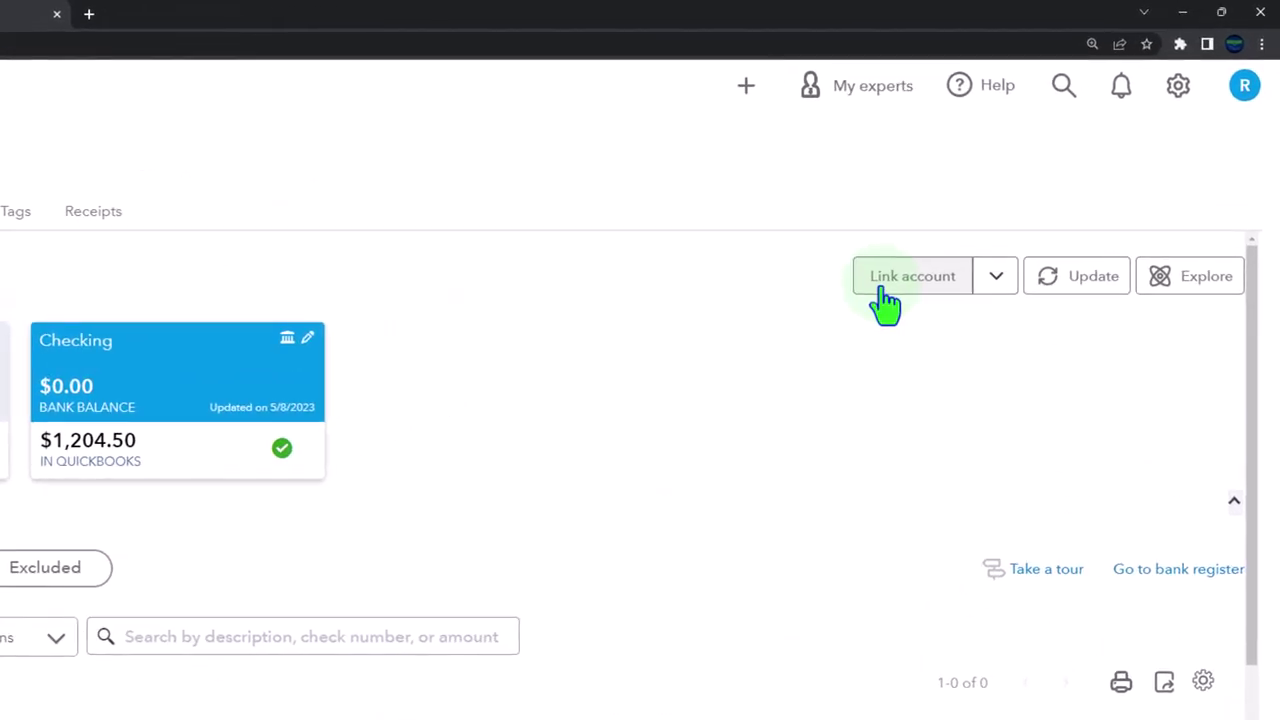
left_click(884, 292)
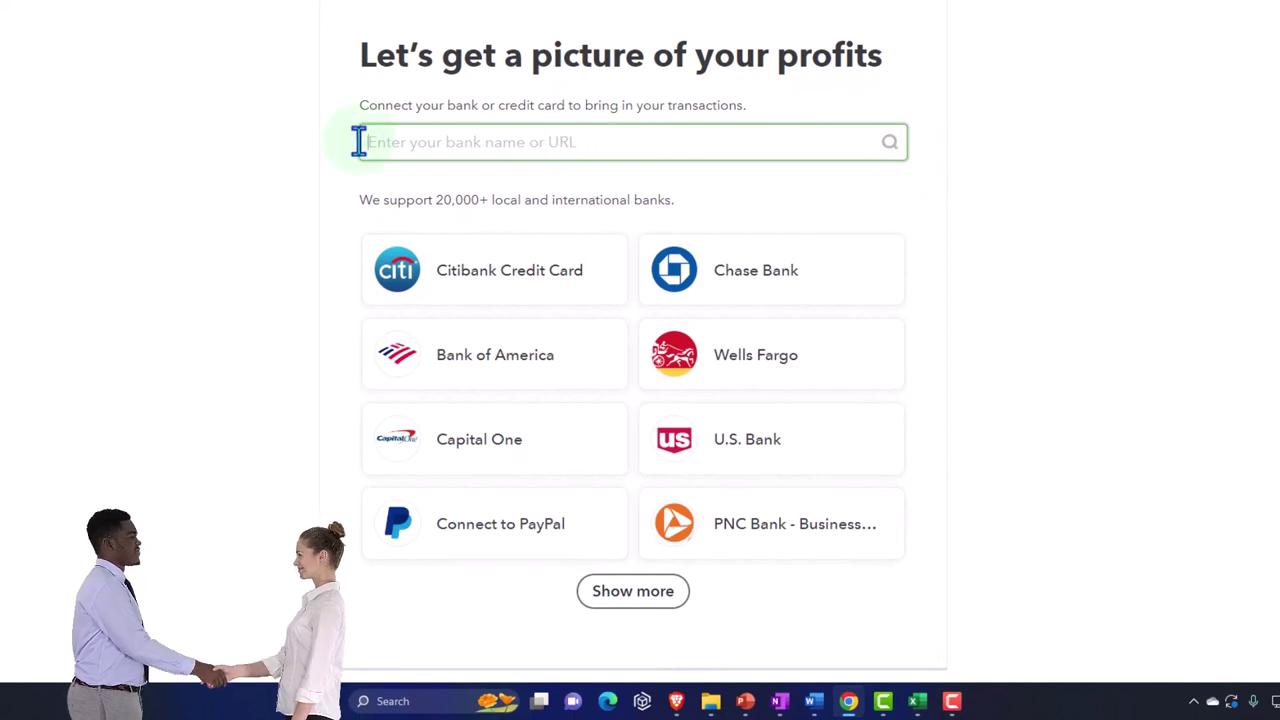
Search connectable banks for 'paypal', then view the Shopify Total sales report.
type("paypal")
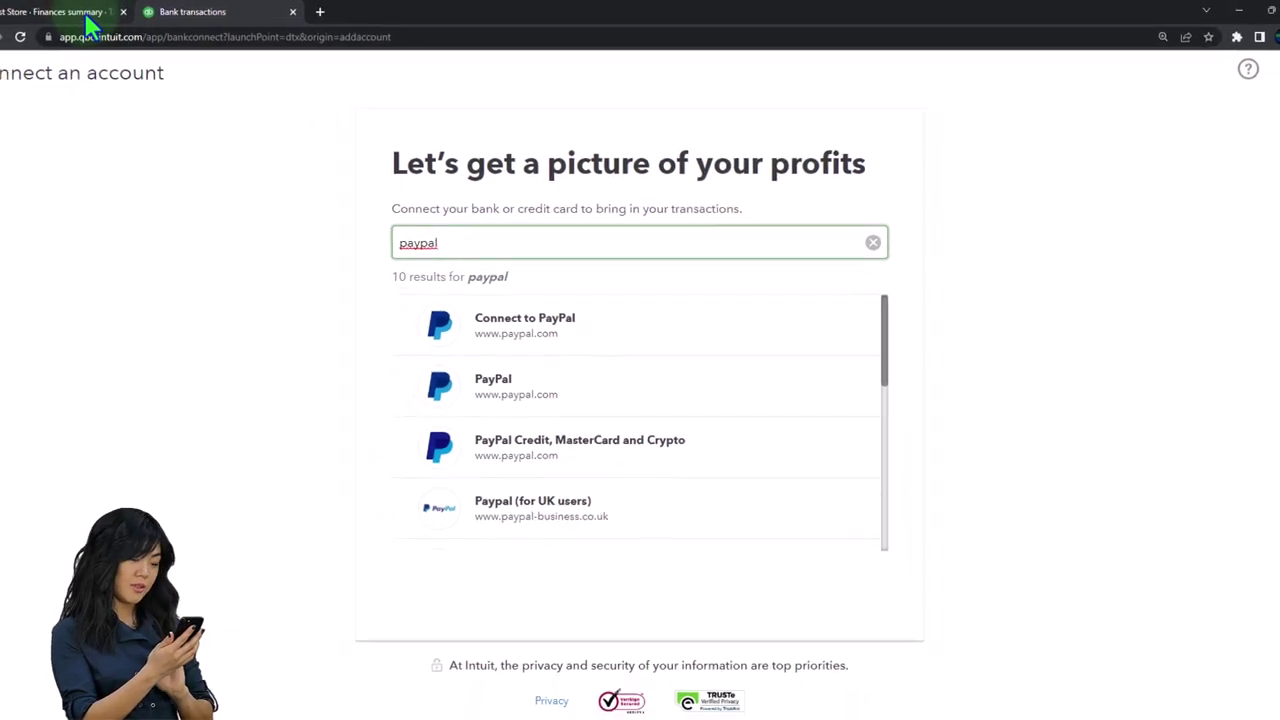
left_click(87, 20)
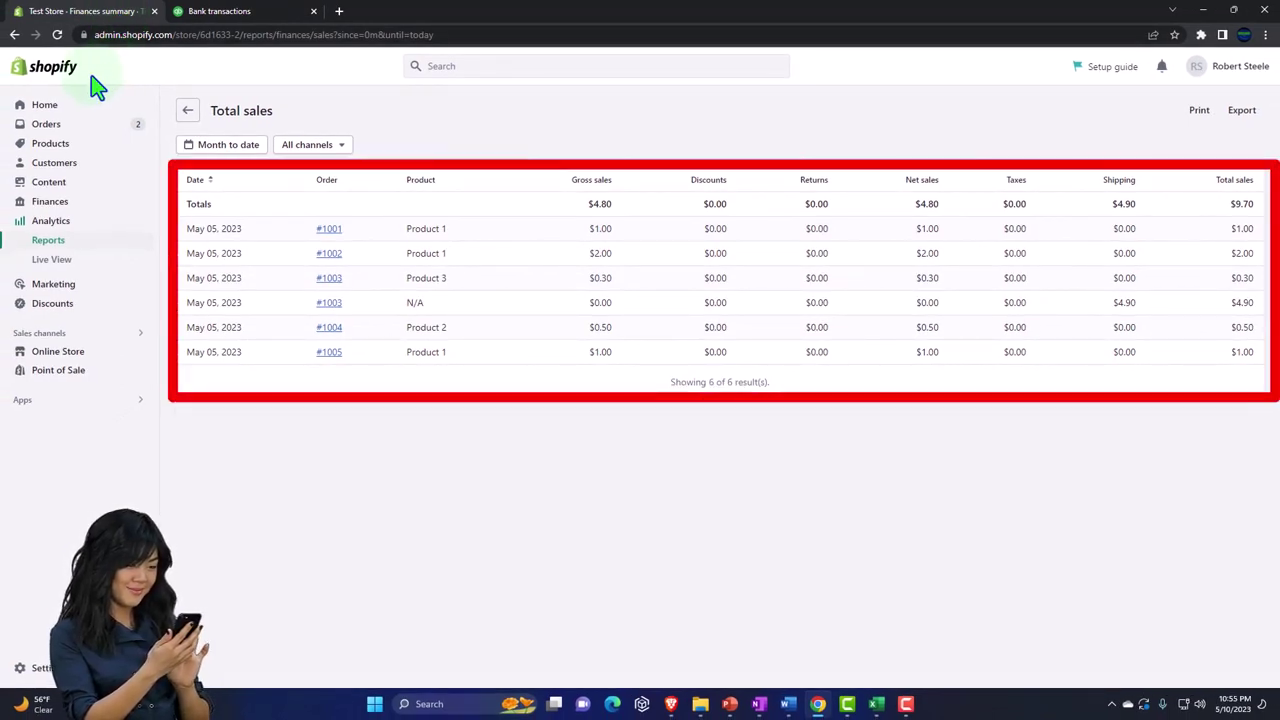
Return to the 'paypal' bank search results in QuickBooks, then close Connect an account.
left_click(221, 18)
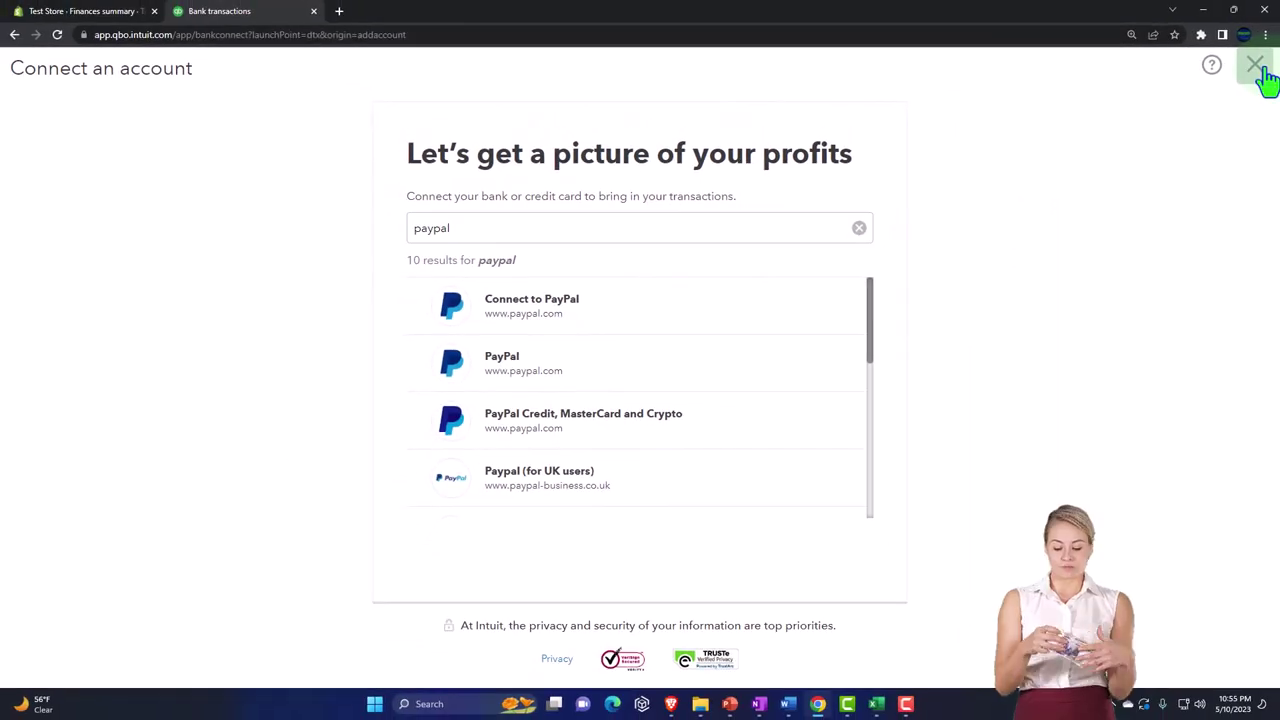
left_click(1276, 58)
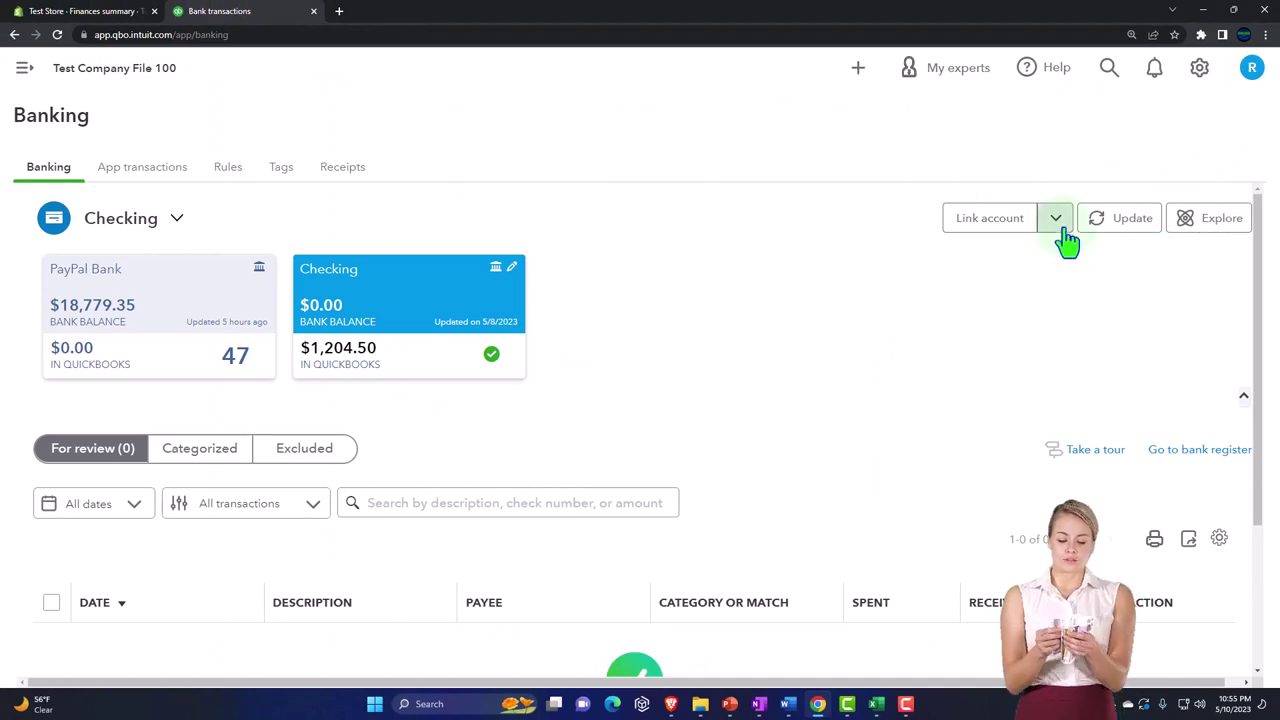
Dismiss the Link account options and bring up the Checking Account Bank Feed 1 workbook.
left_click(1062, 232)
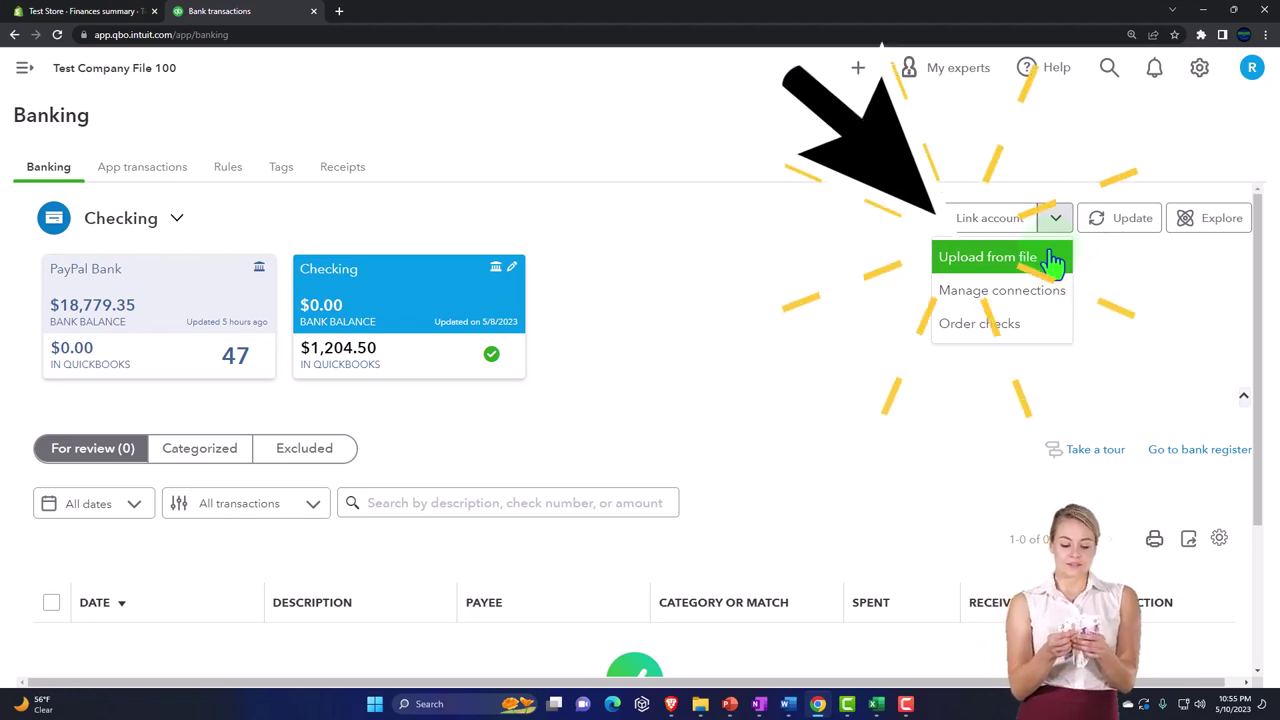
left_click(888, 280)
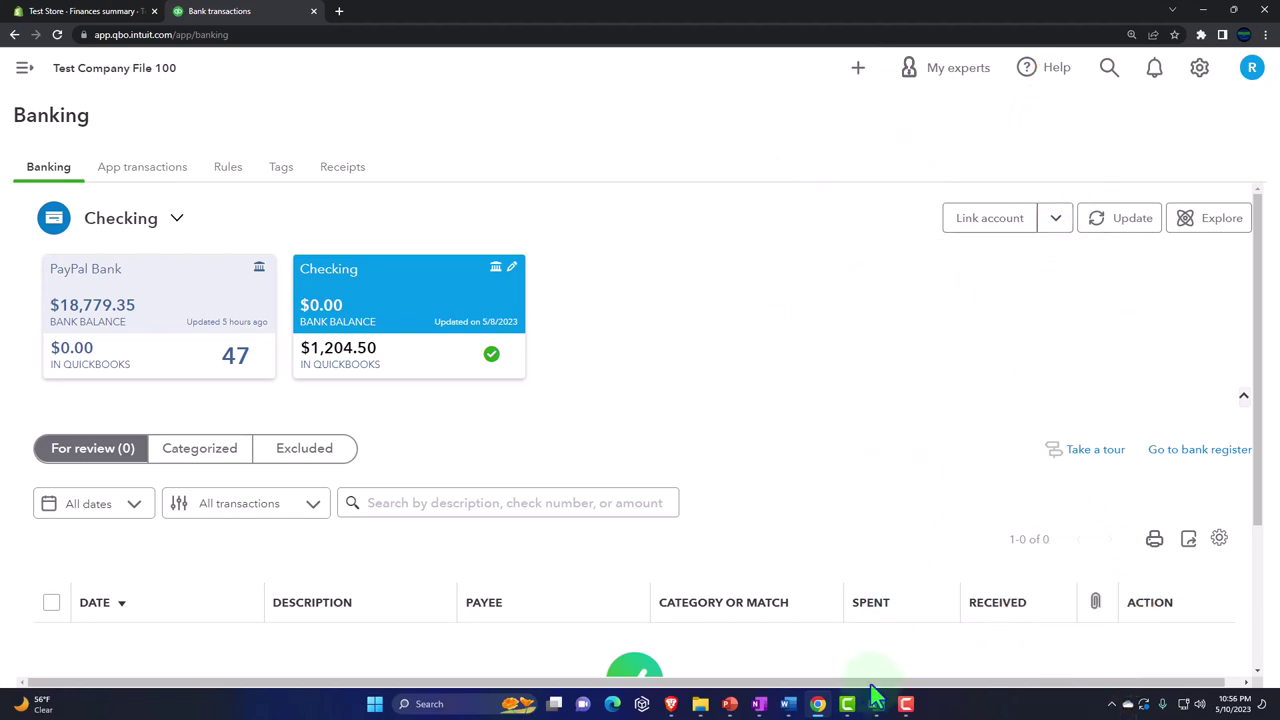
mouse_move(873, 700)
left_click(880, 645)
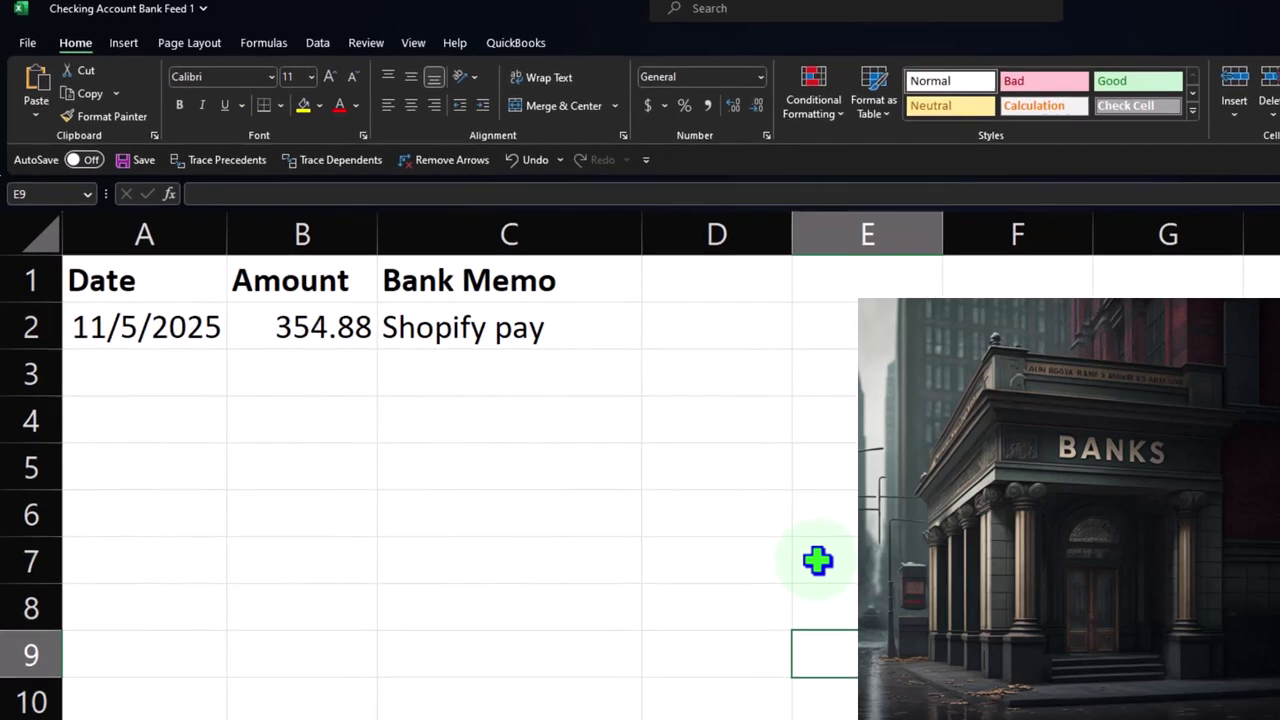
key("Left")
key("Up")
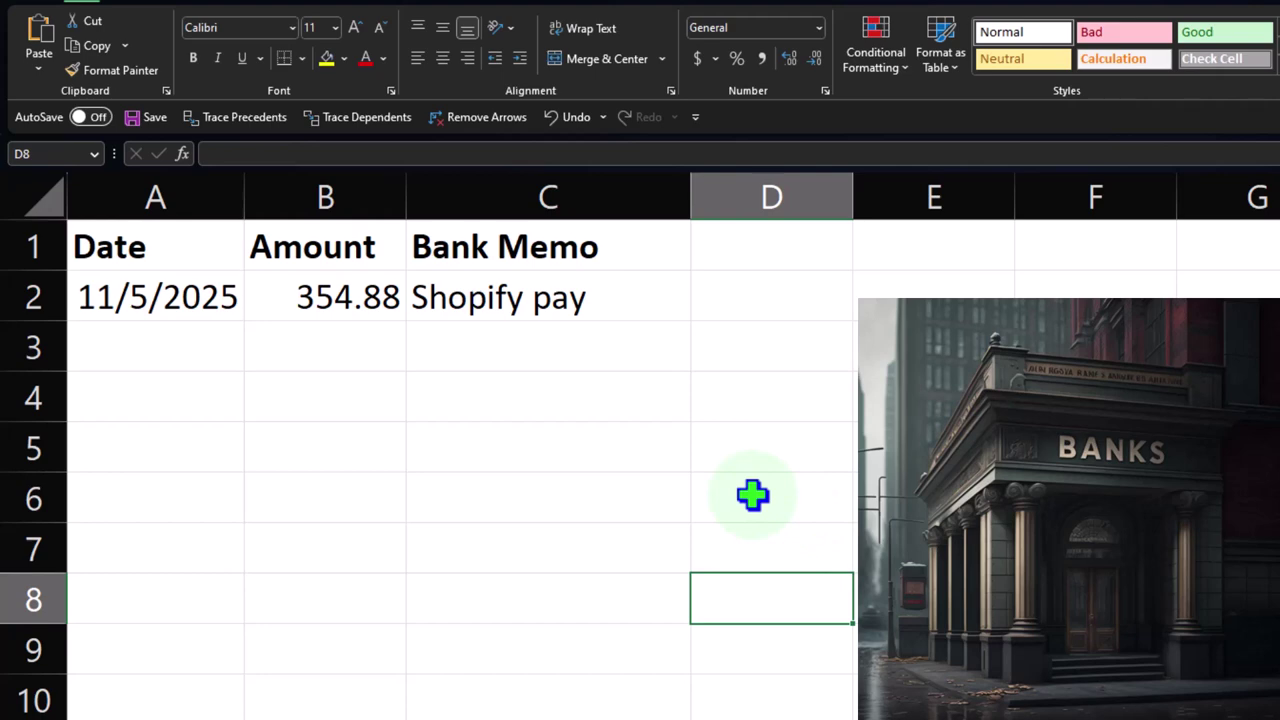
left_click(170, 255)
key("Right")
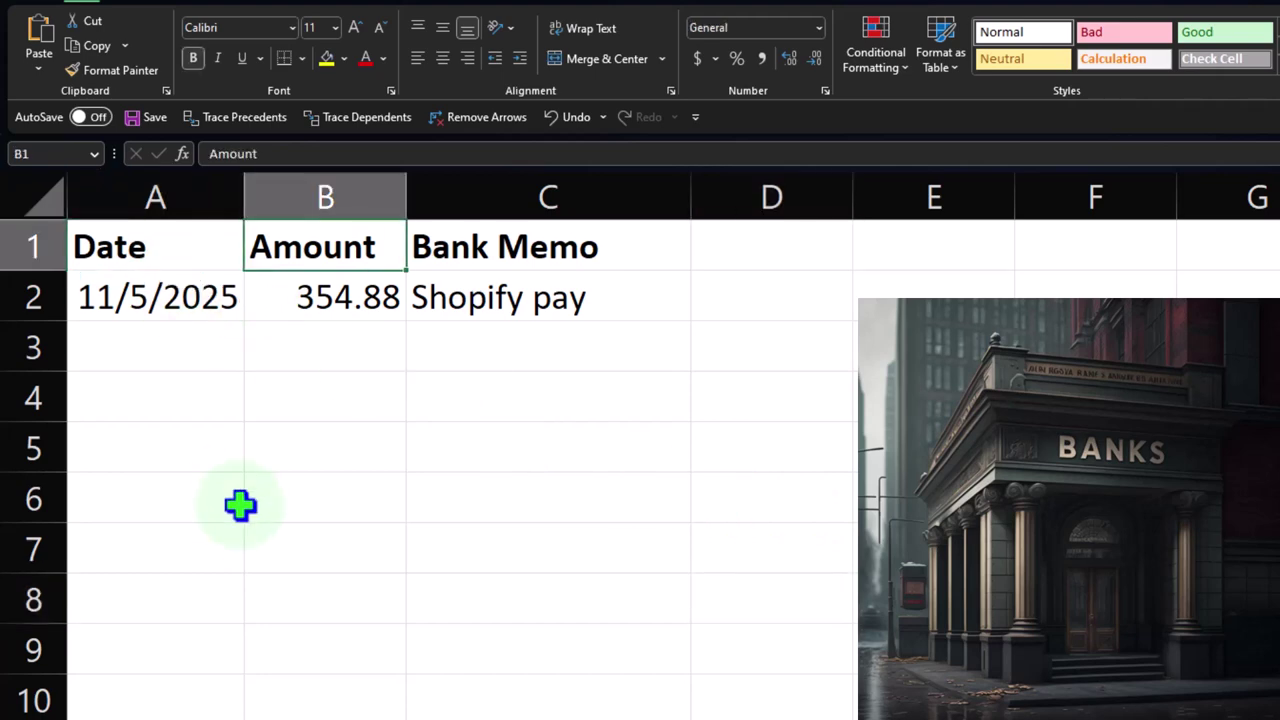
key("Right")
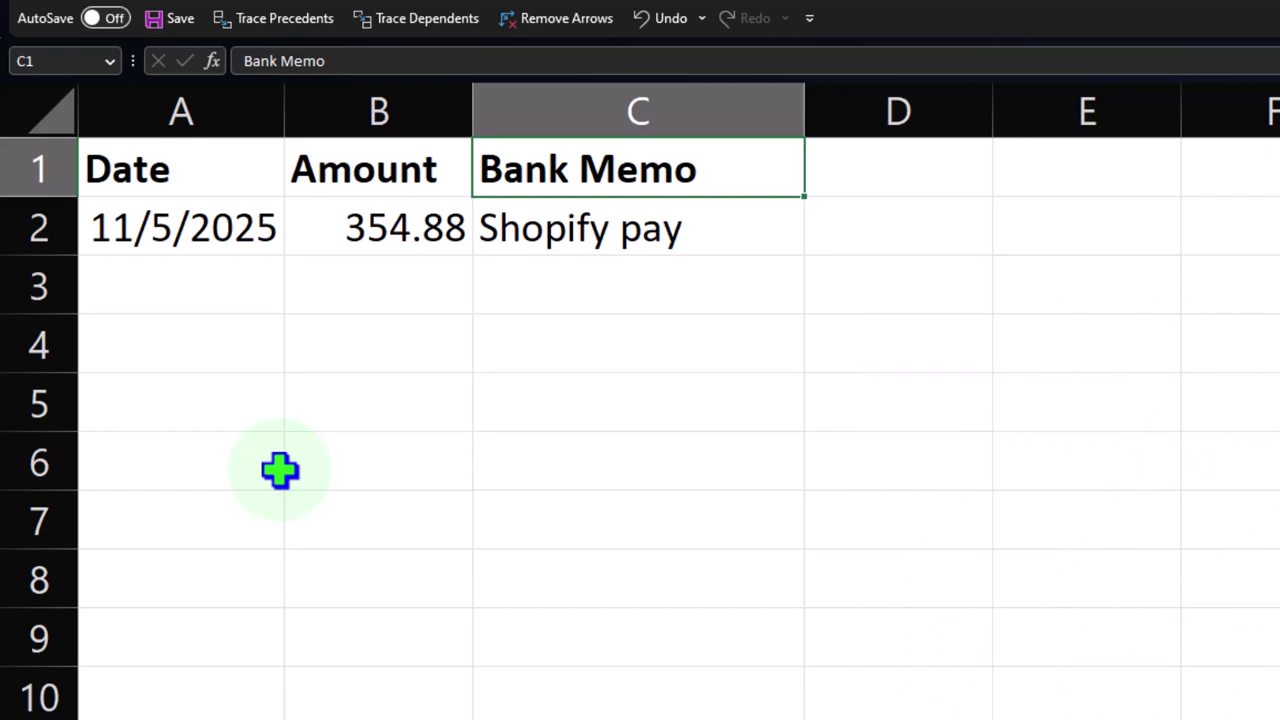
key("Right")
key("Down")
key("Down")
key("Down")
key("Down")
key("Down")
left_click(117, 300)
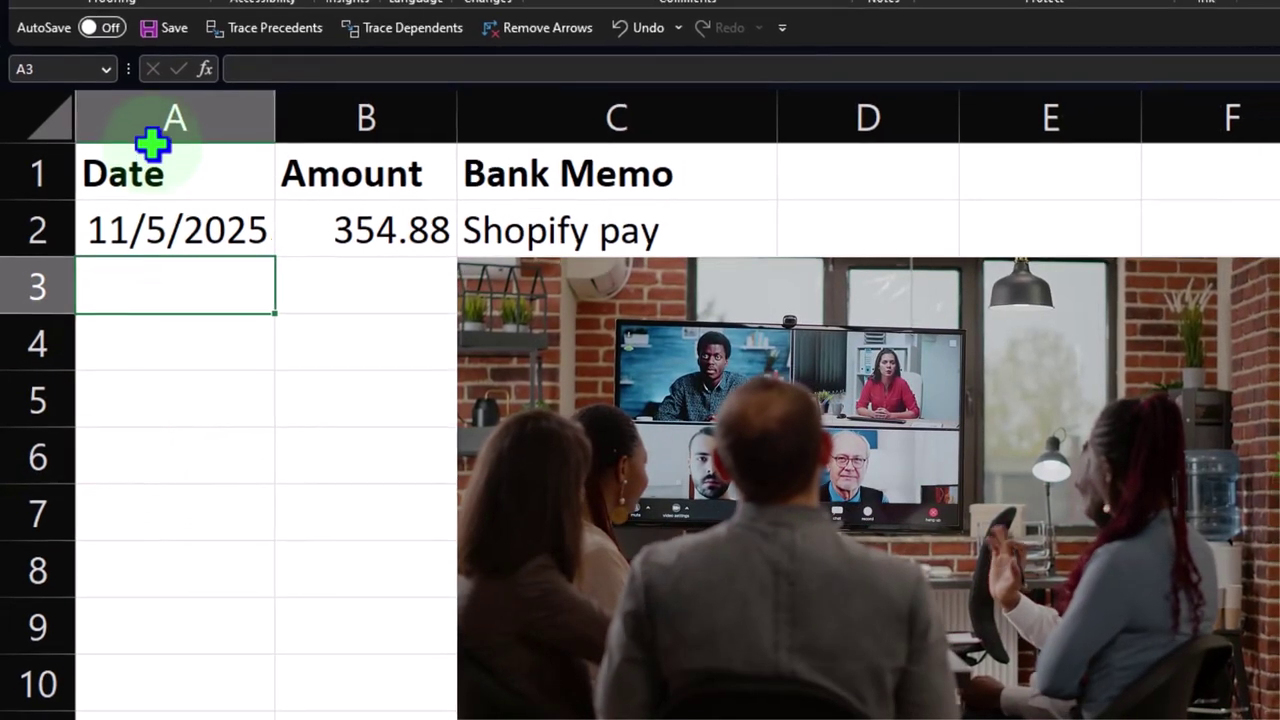
left_click(152, 135)
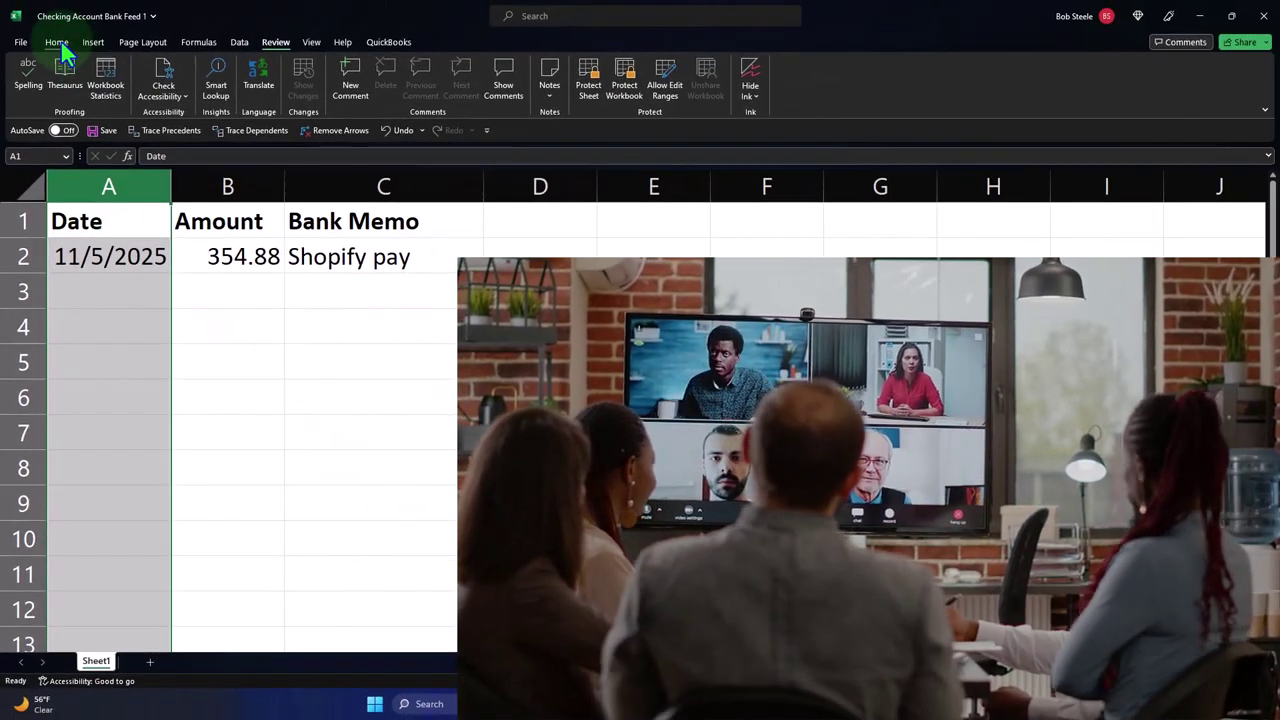
left_click(58, 42)
left_click(572, 67)
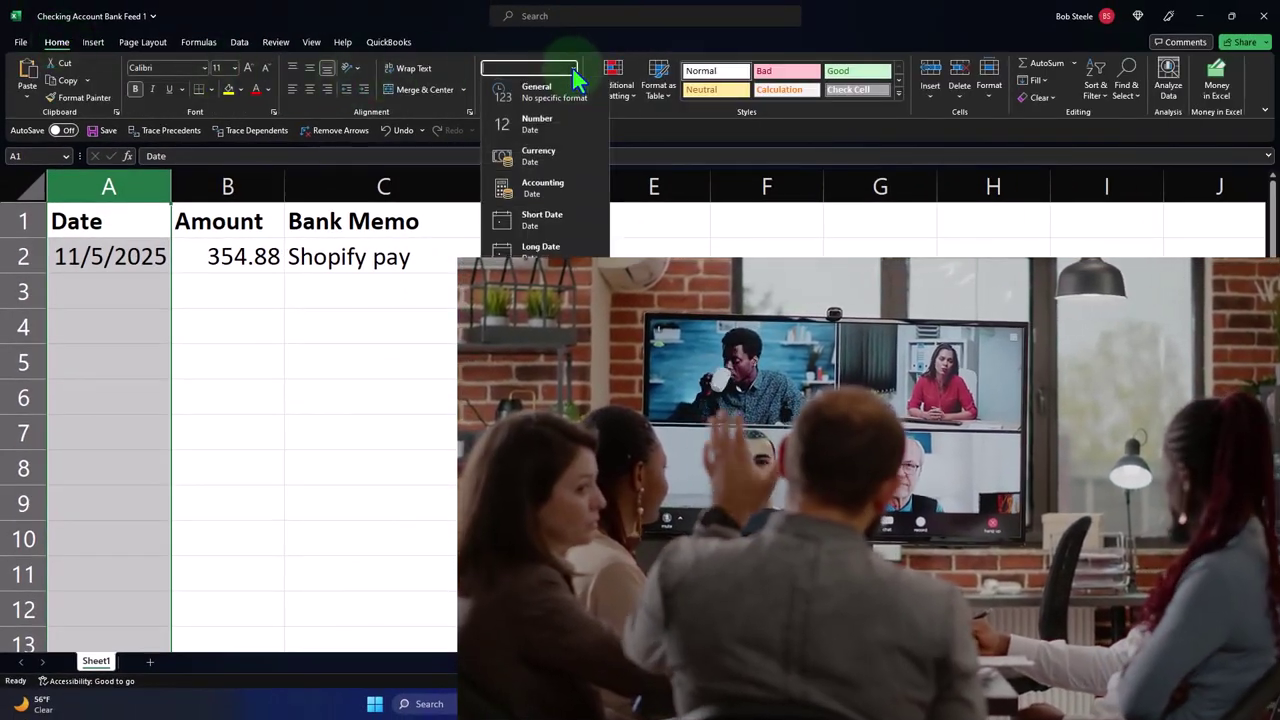
left_click(572, 66)
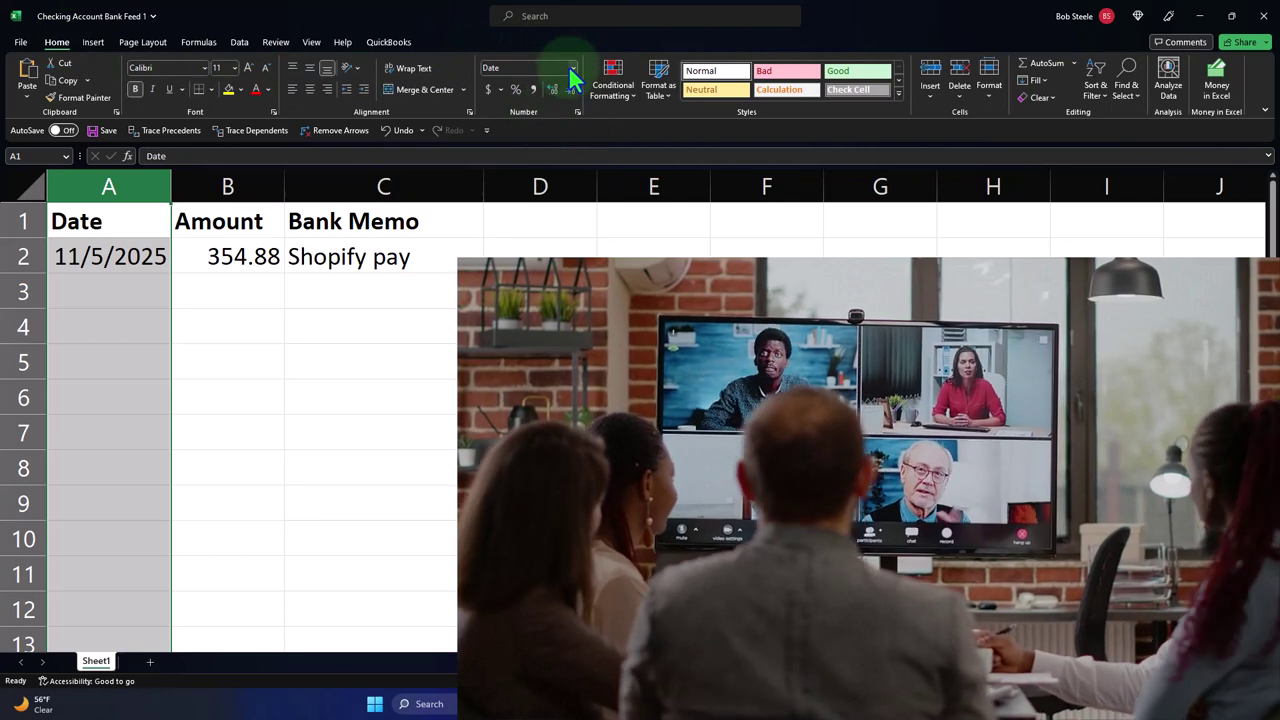
left_click(570, 67)
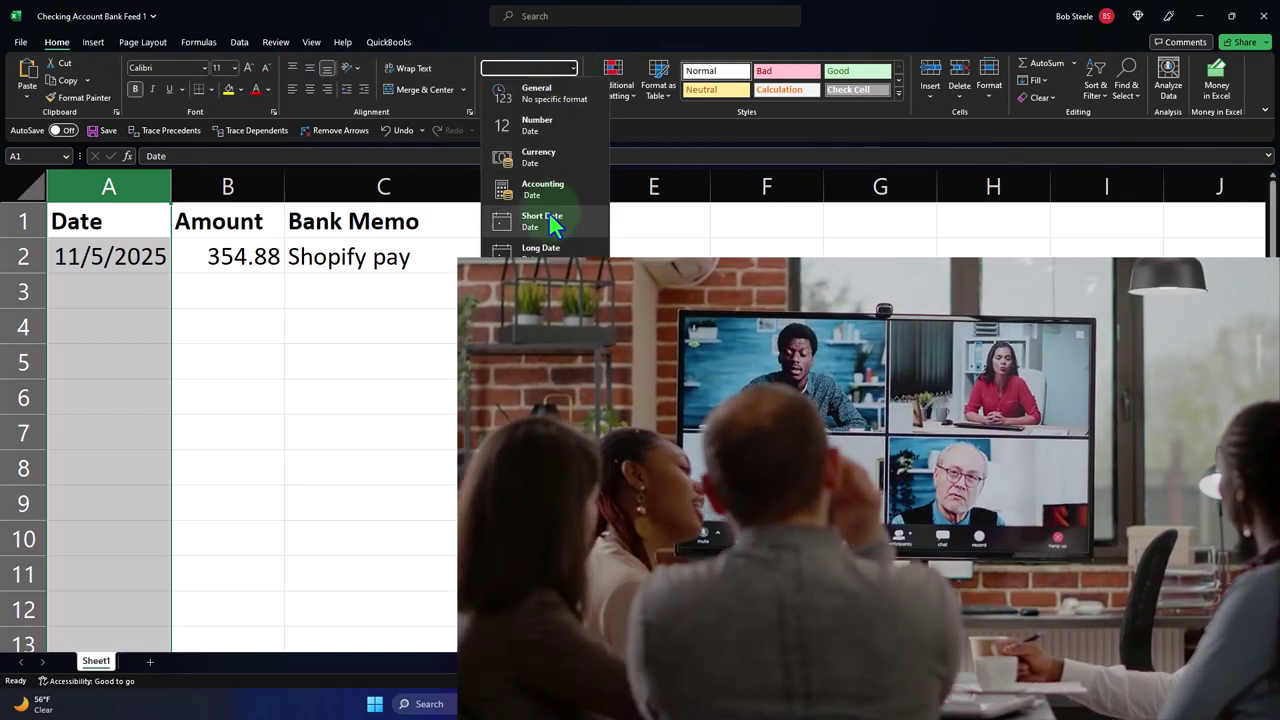
left_click(452, 286)
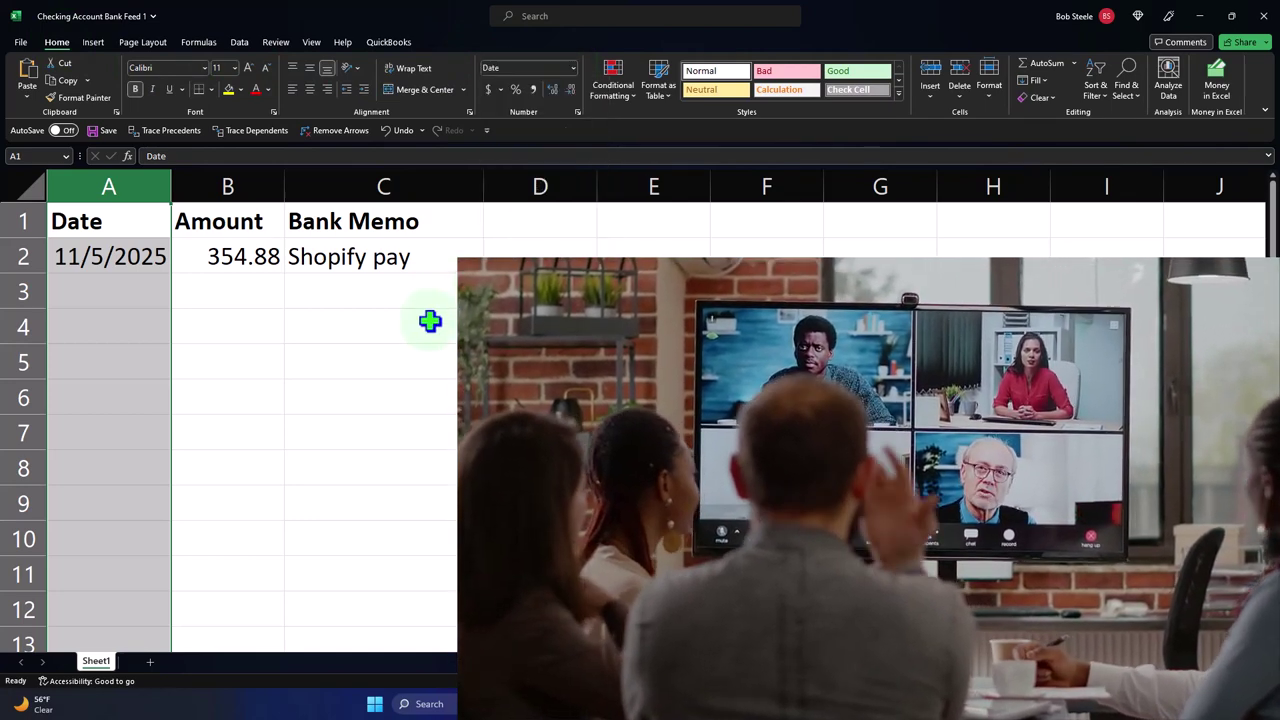
left_click(430, 320)
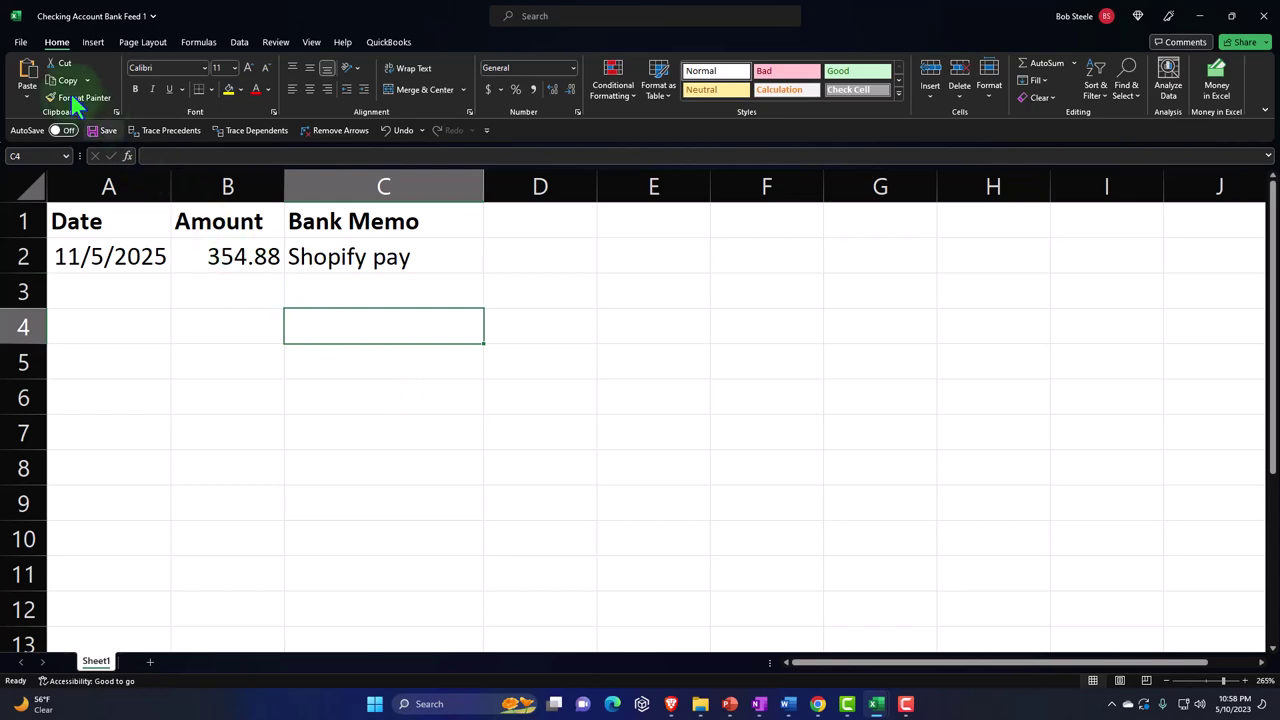
Save Checking Account Bank Feed 1 with the CSV UTF-8 (Comma delimited) file type.
left_click(20, 42)
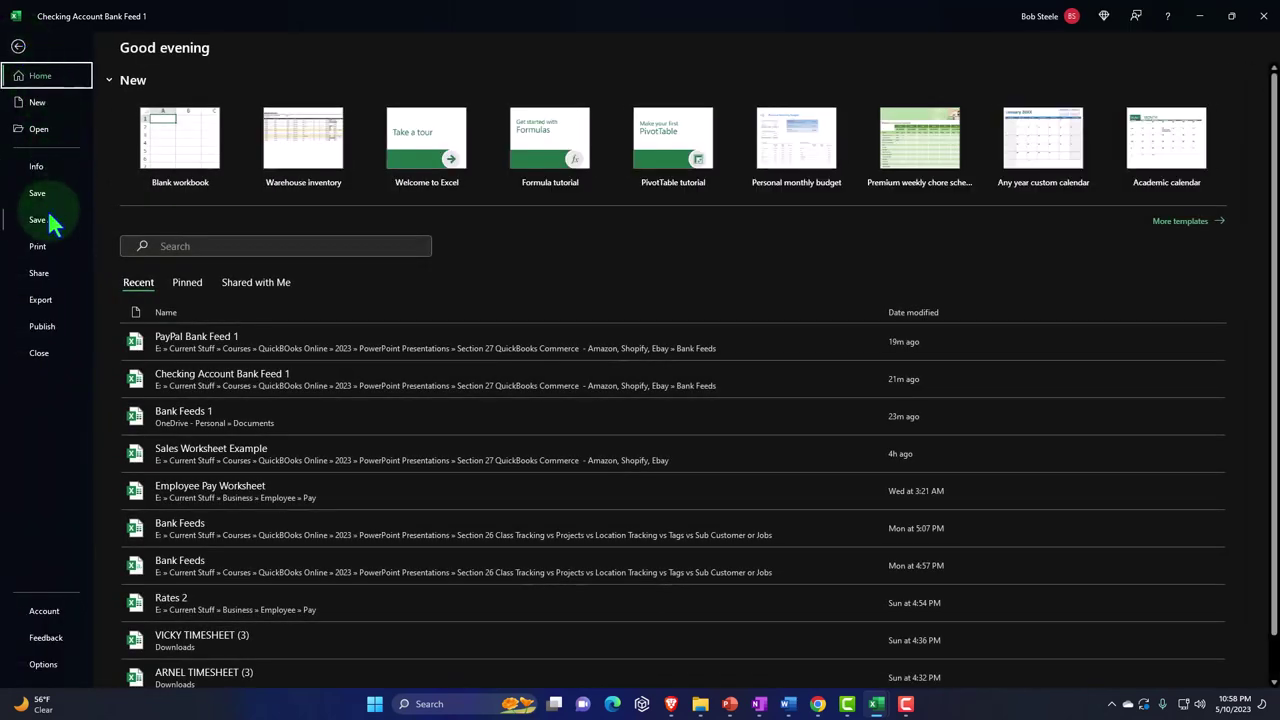
left_click(46, 217)
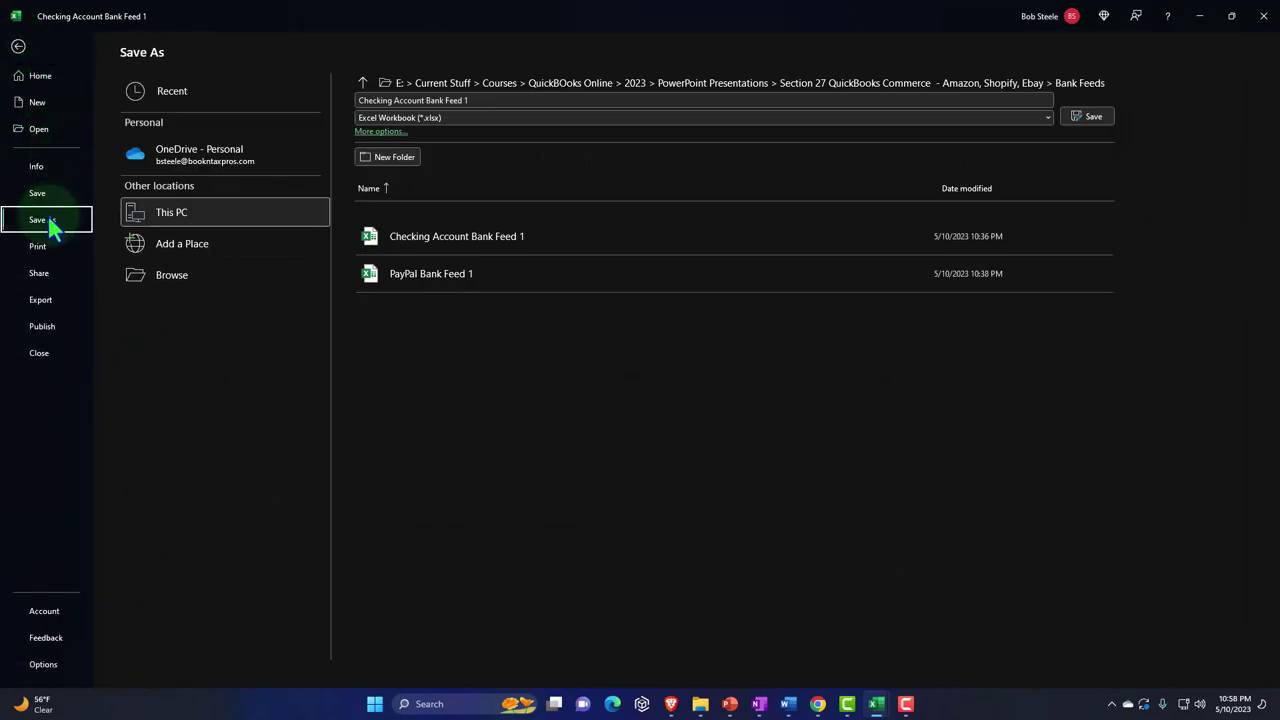
left_click(168, 280)
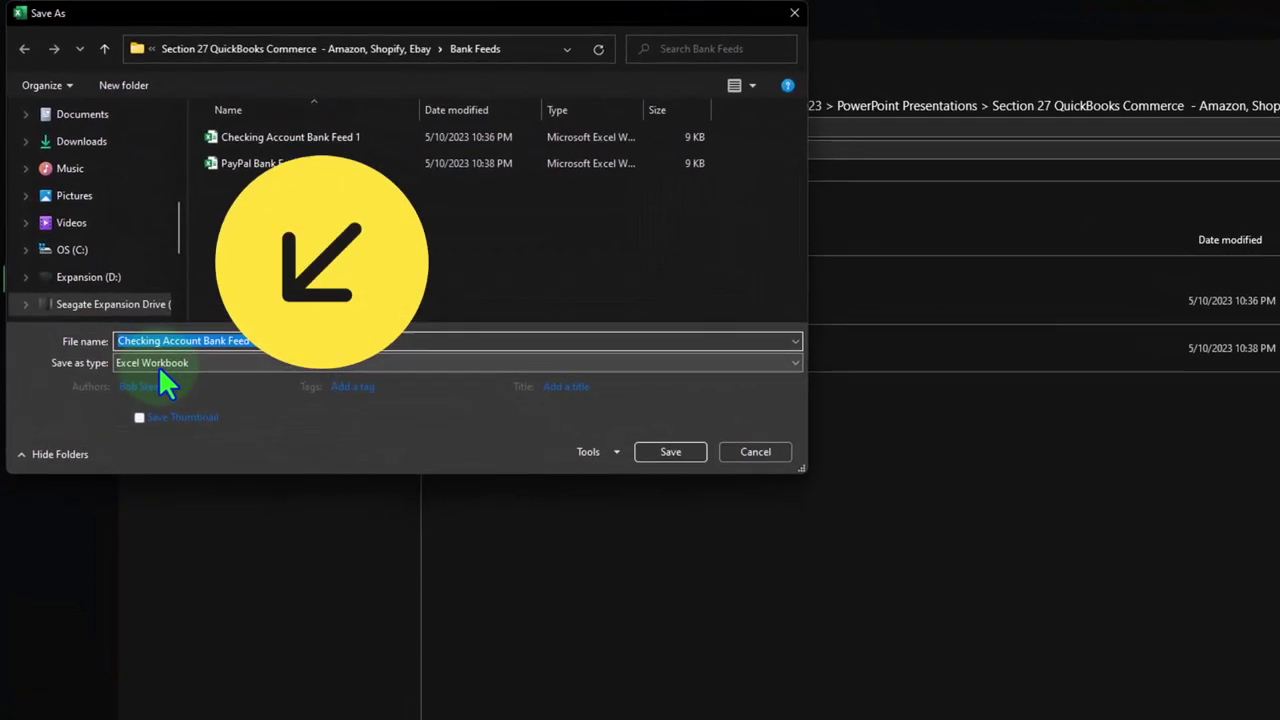
left_click(233, 363)
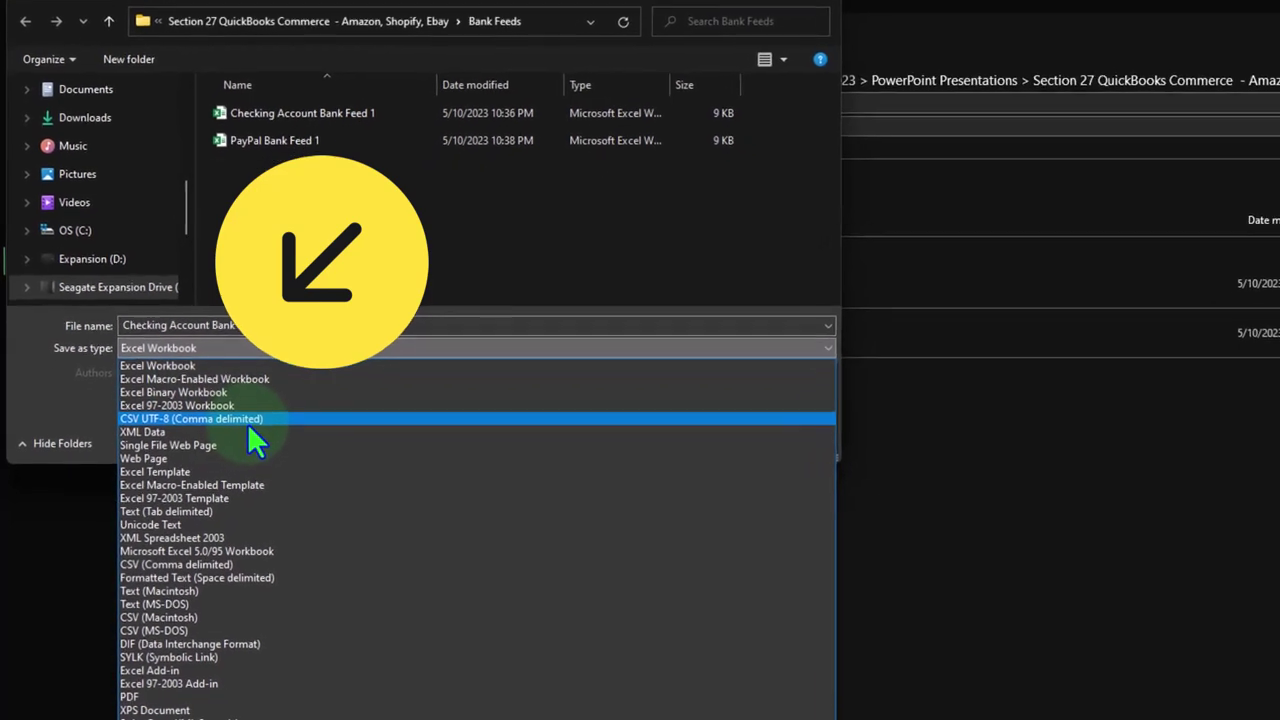
left_click(246, 422)
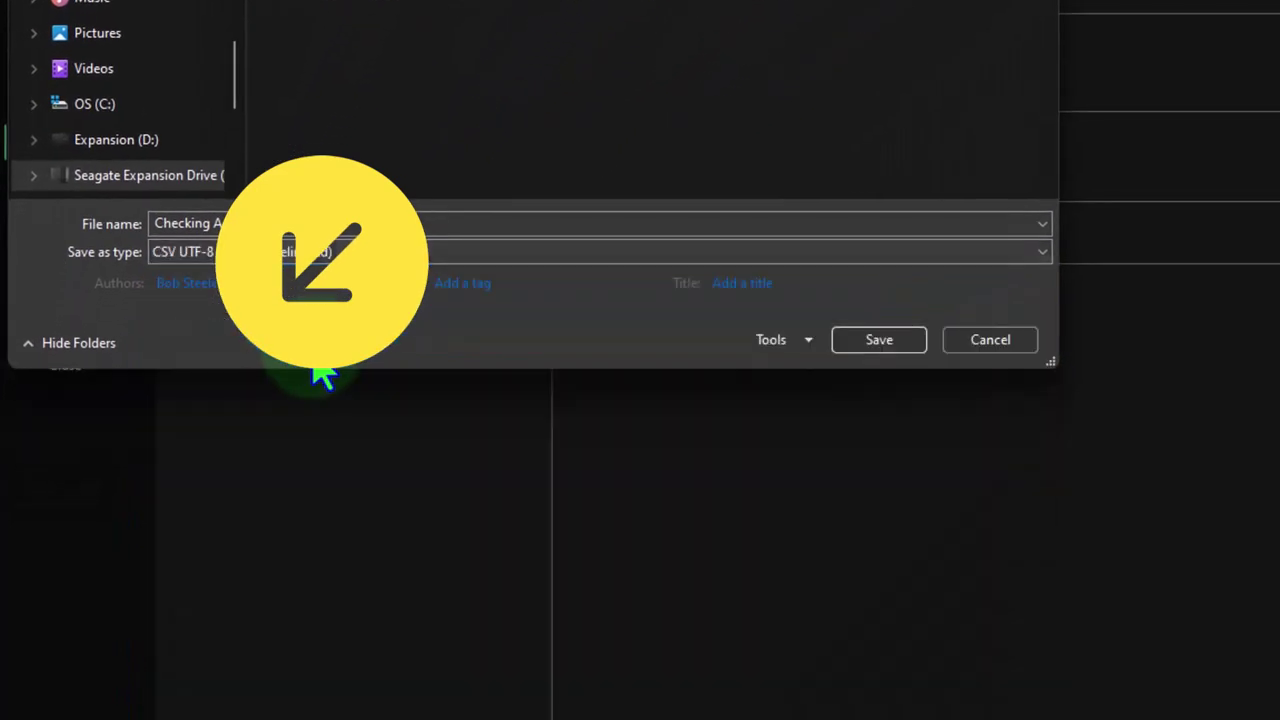
left_click(866, 342)
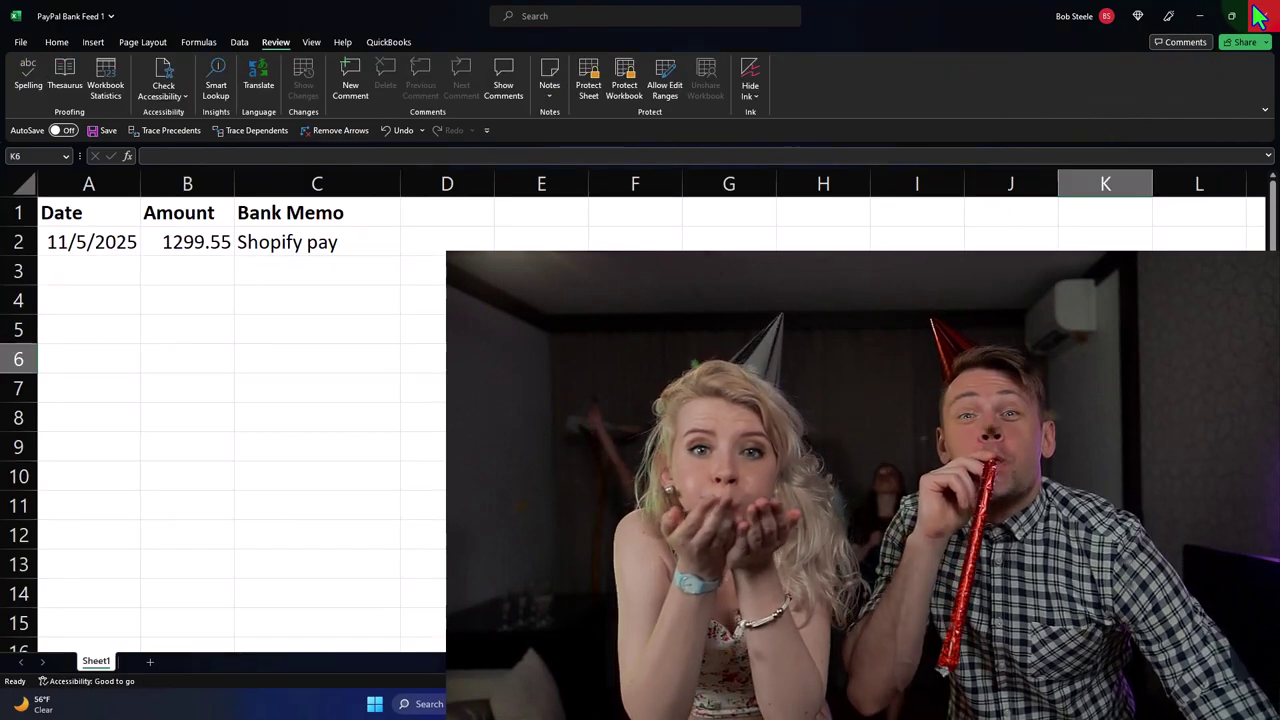
left_click(1263, 16)
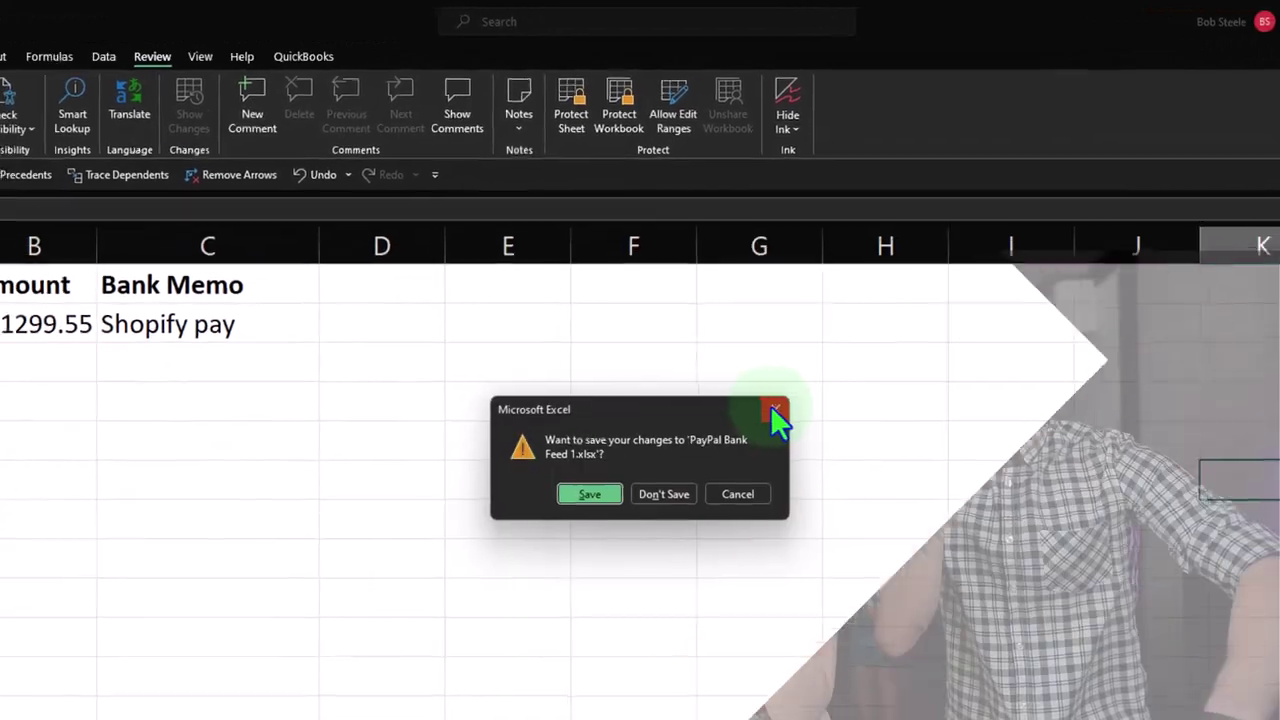
left_click(774, 447)
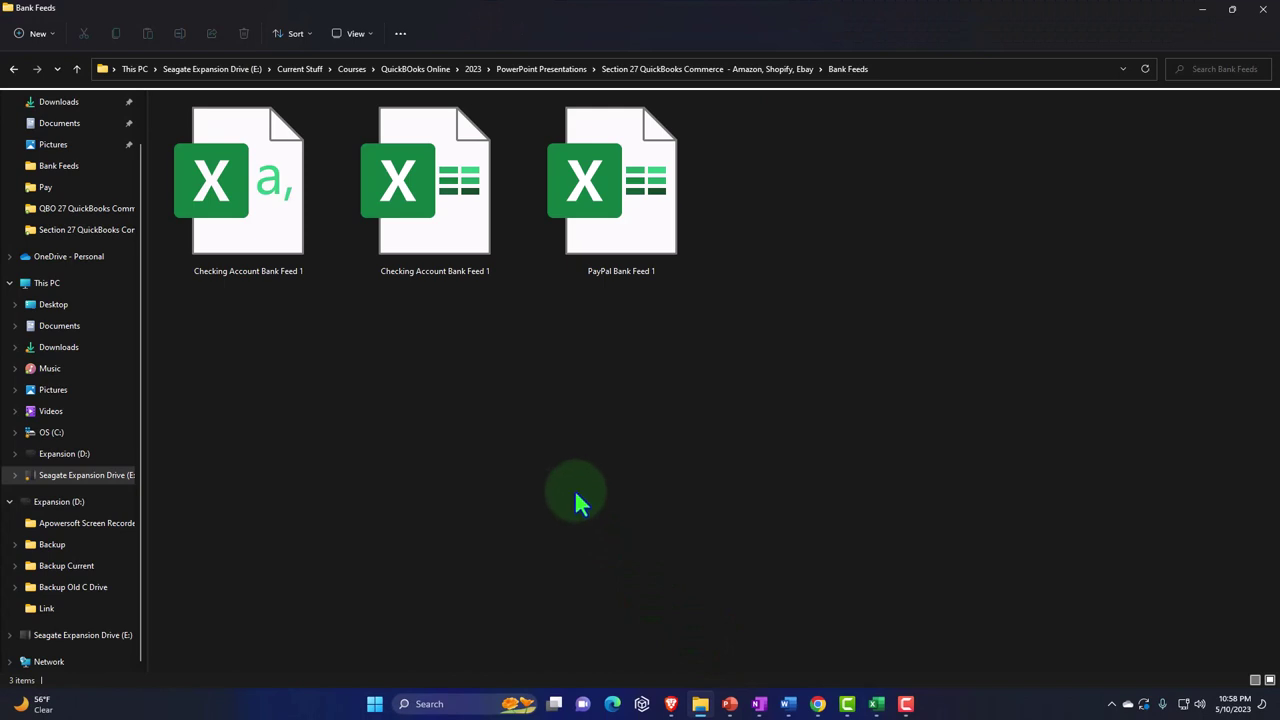
Check the file type in the Checking Account Bank Feed 1 CSV's Properties.
left_click(278, 248)
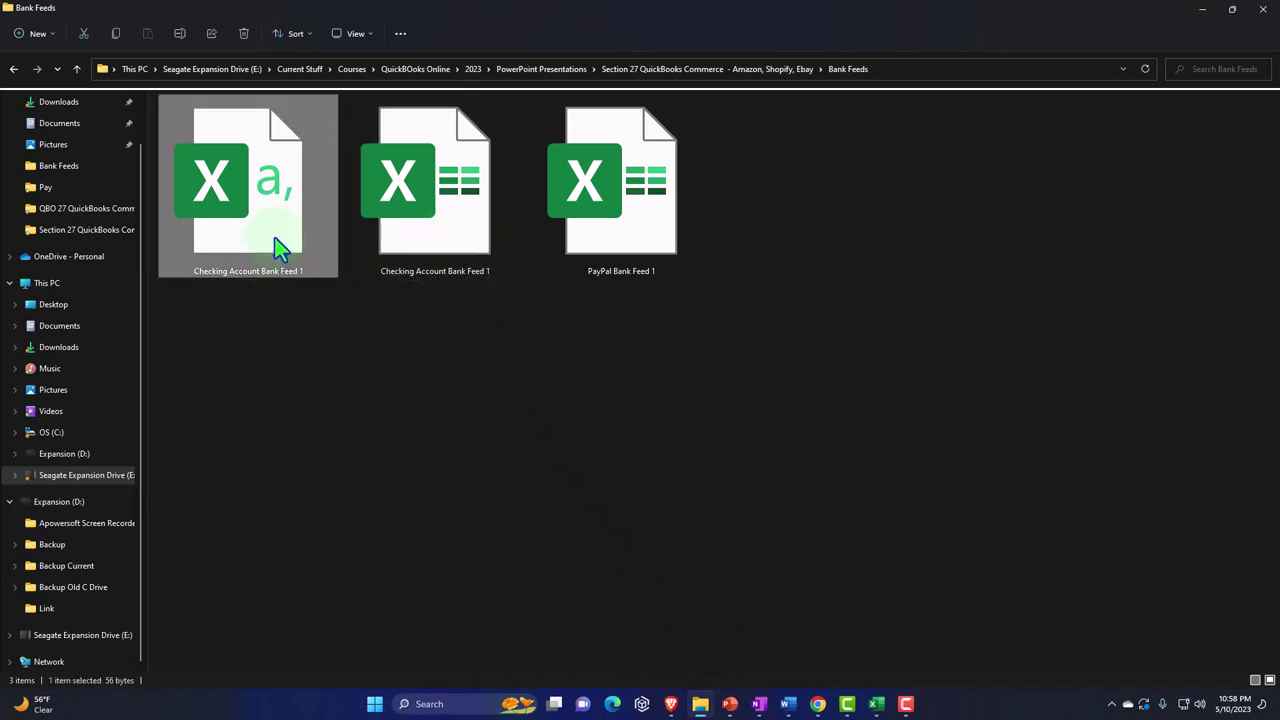
right_click(278, 248)
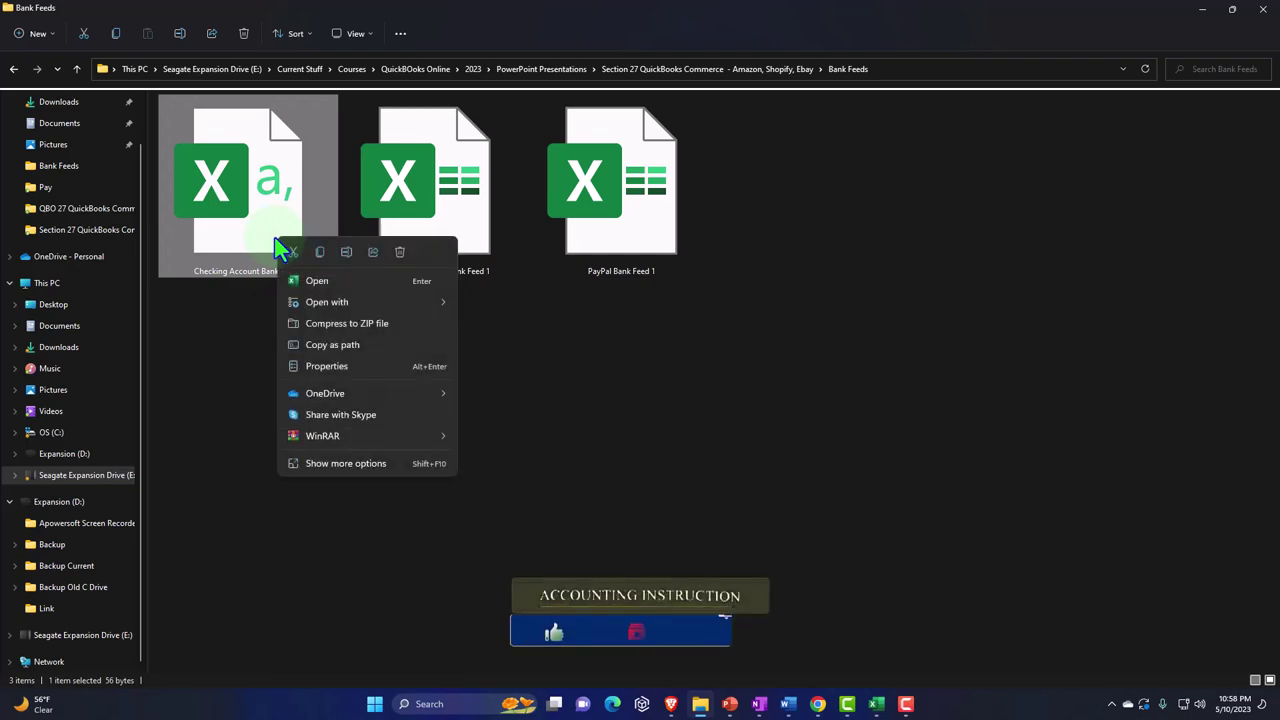
left_click(321, 365)
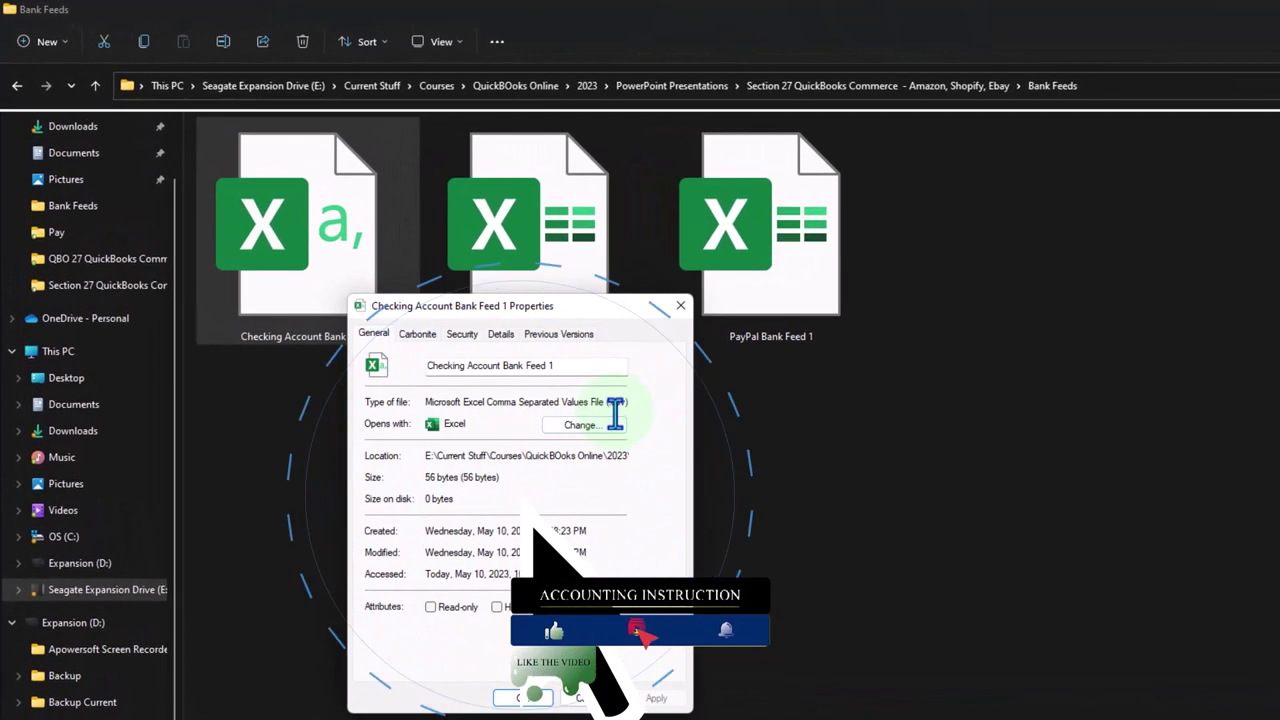
left_click(680, 305)
Check the Checking Account Bank Feed 1 workbook's Properties, then return to PayPal Bank Feed 1.
left_click(550, 277)
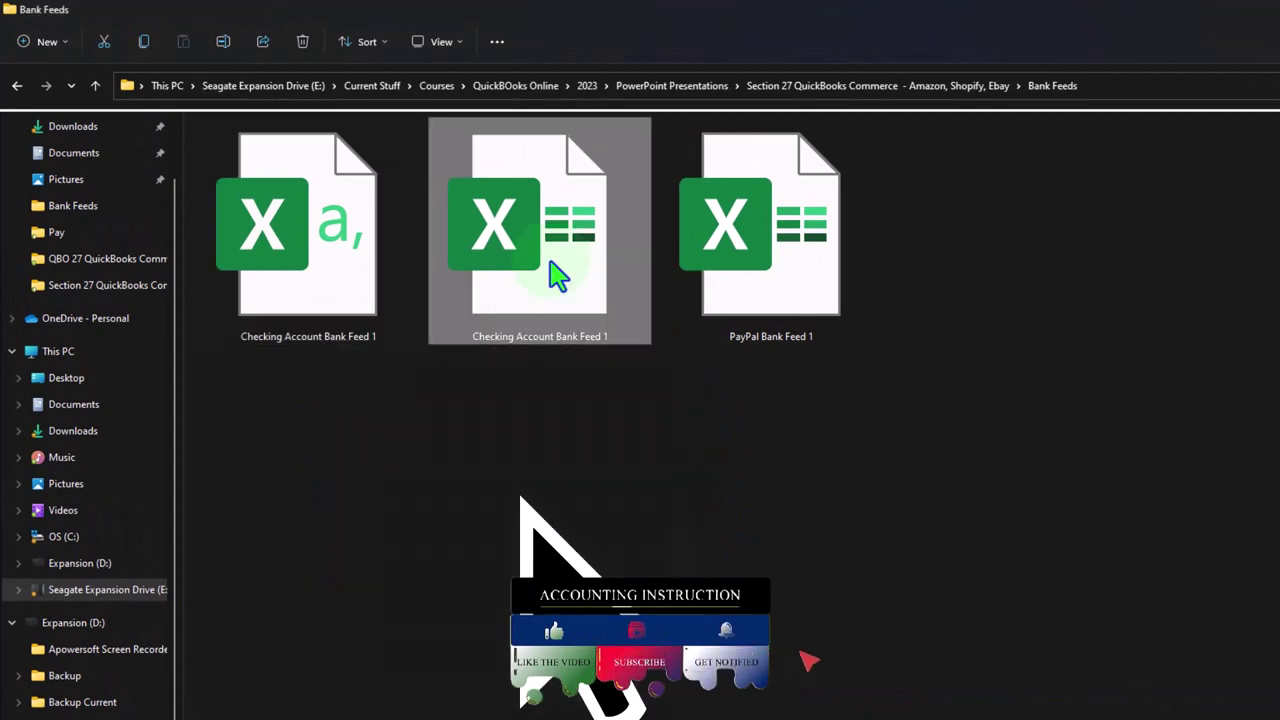
right_click(554, 271)
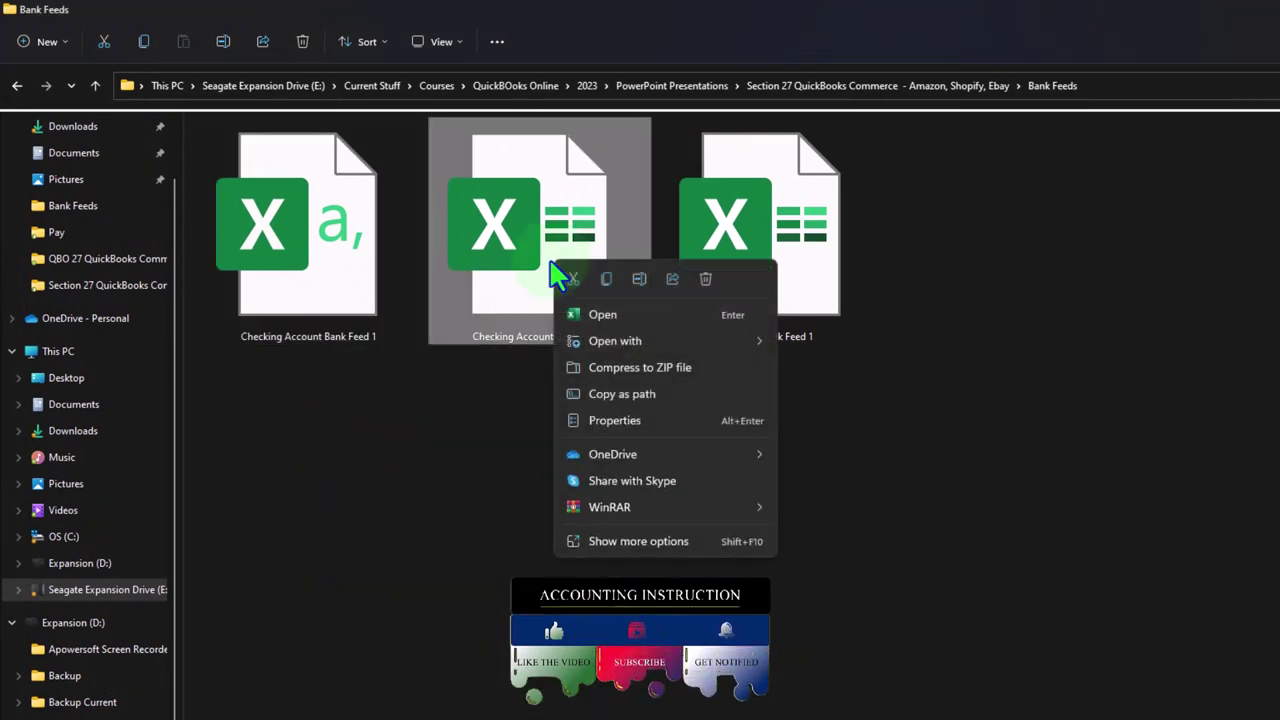
left_click(608, 420)
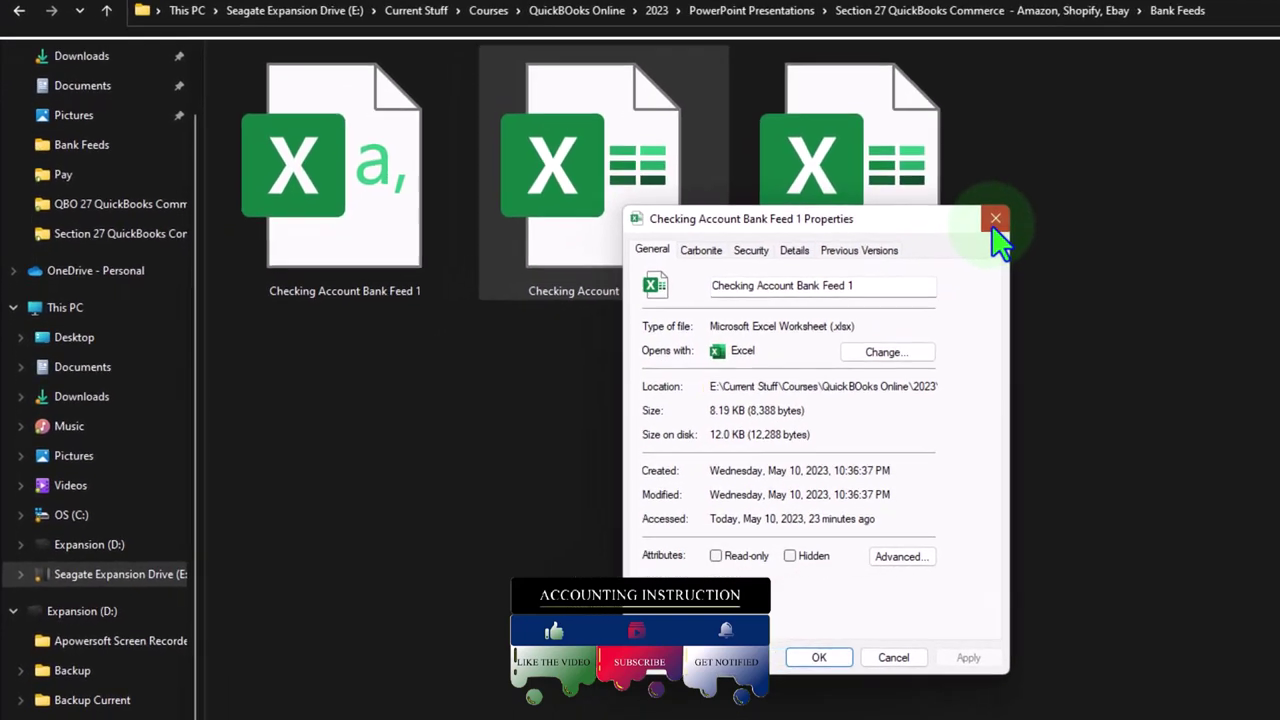
left_click(889, 271)
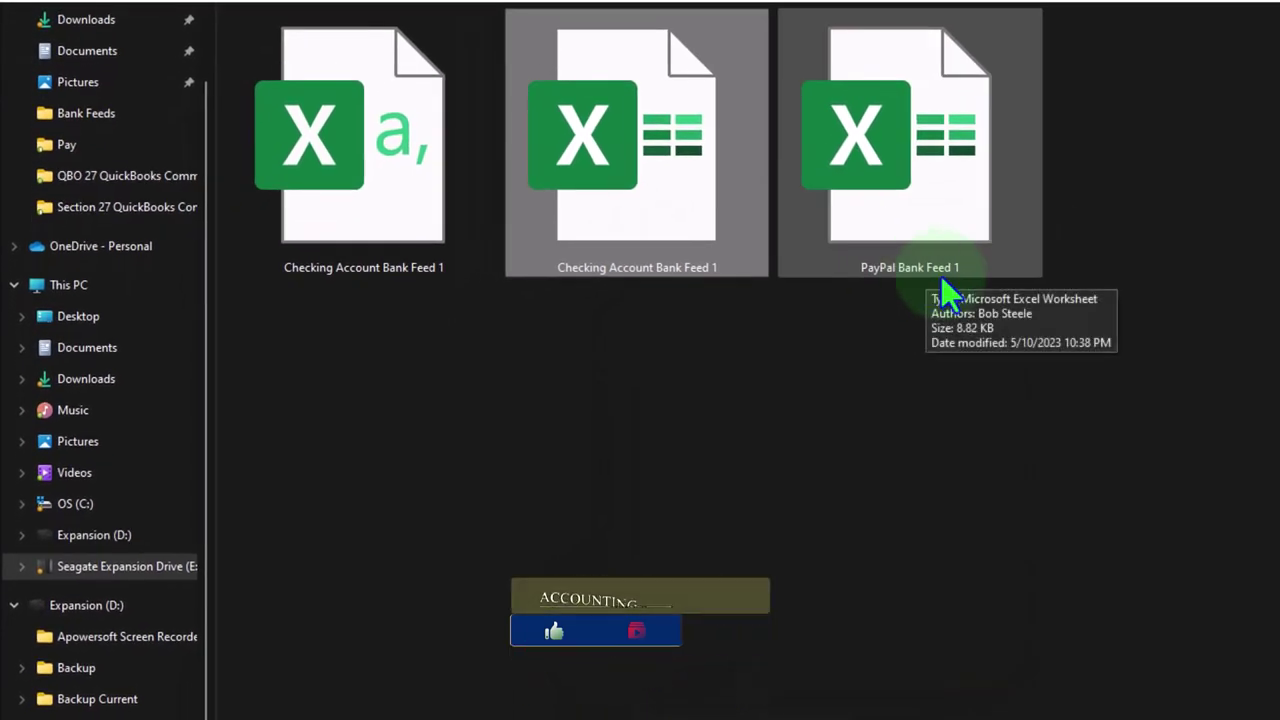
left_click(1057, 694)
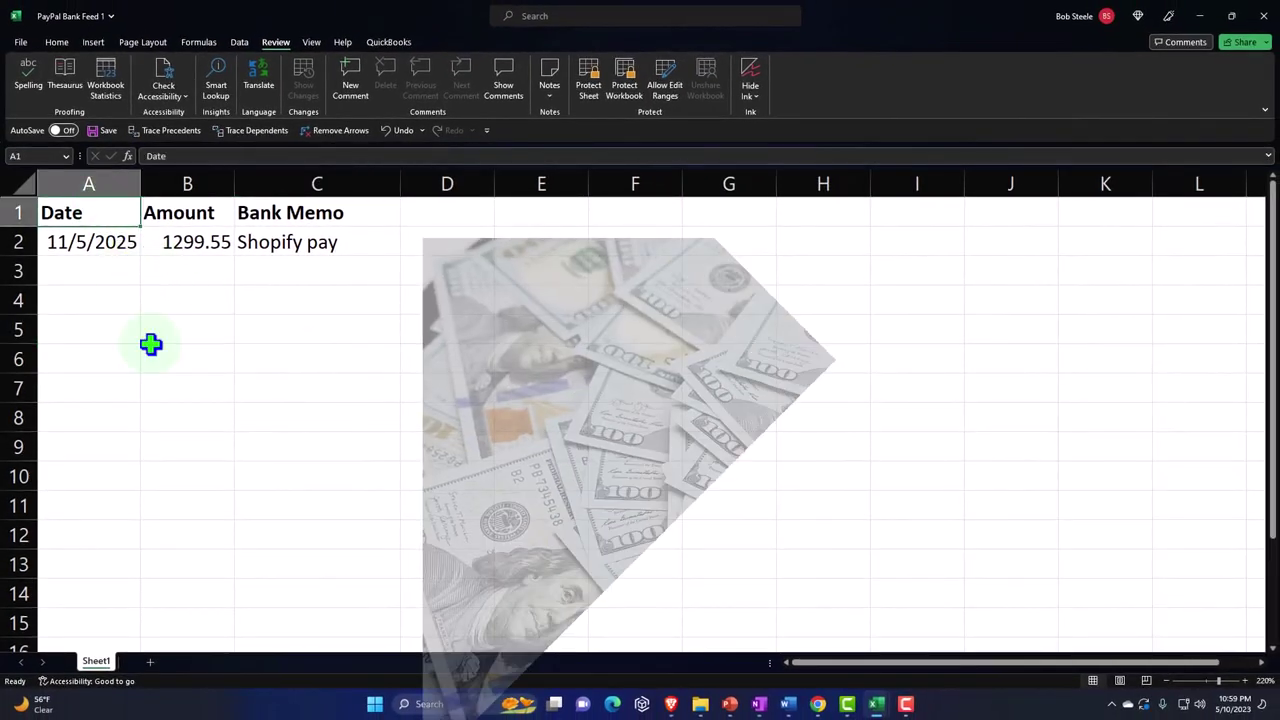
Review the PayPal Bank Feed 1 header and payout row values.
key("Right")
key("Right")
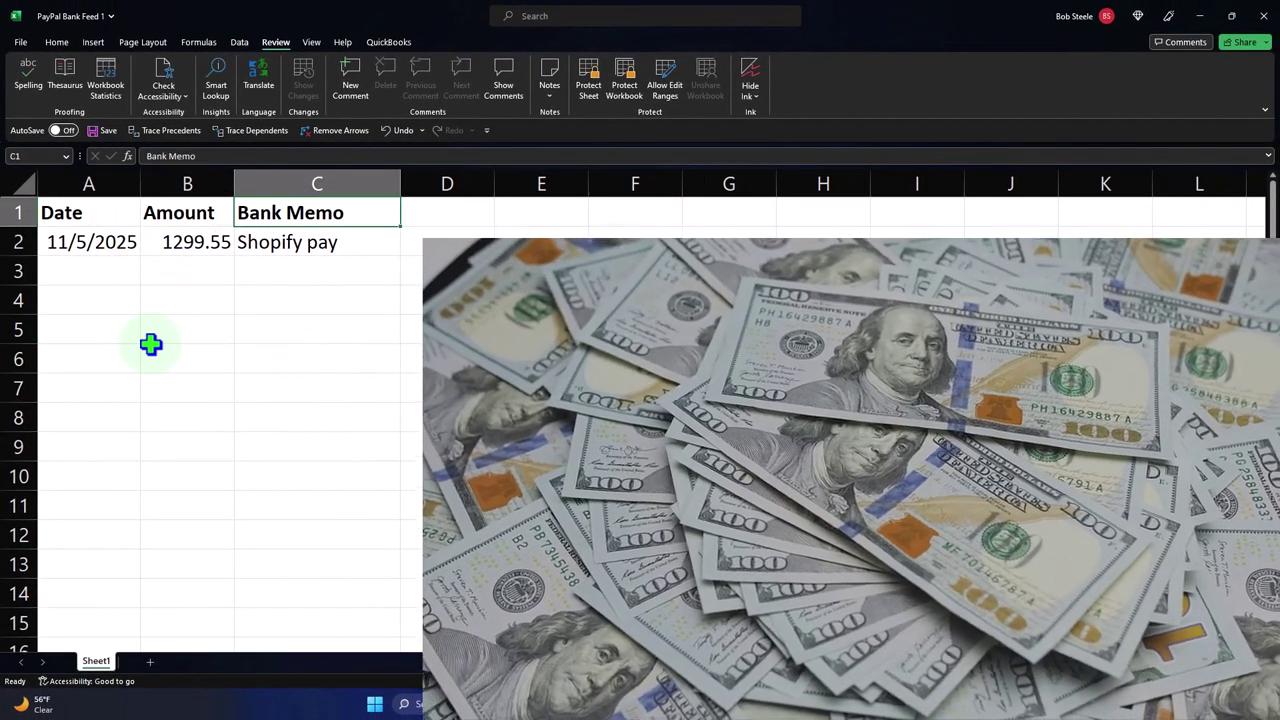
key("Down")
key("Left")
key("Left")
key("Right")
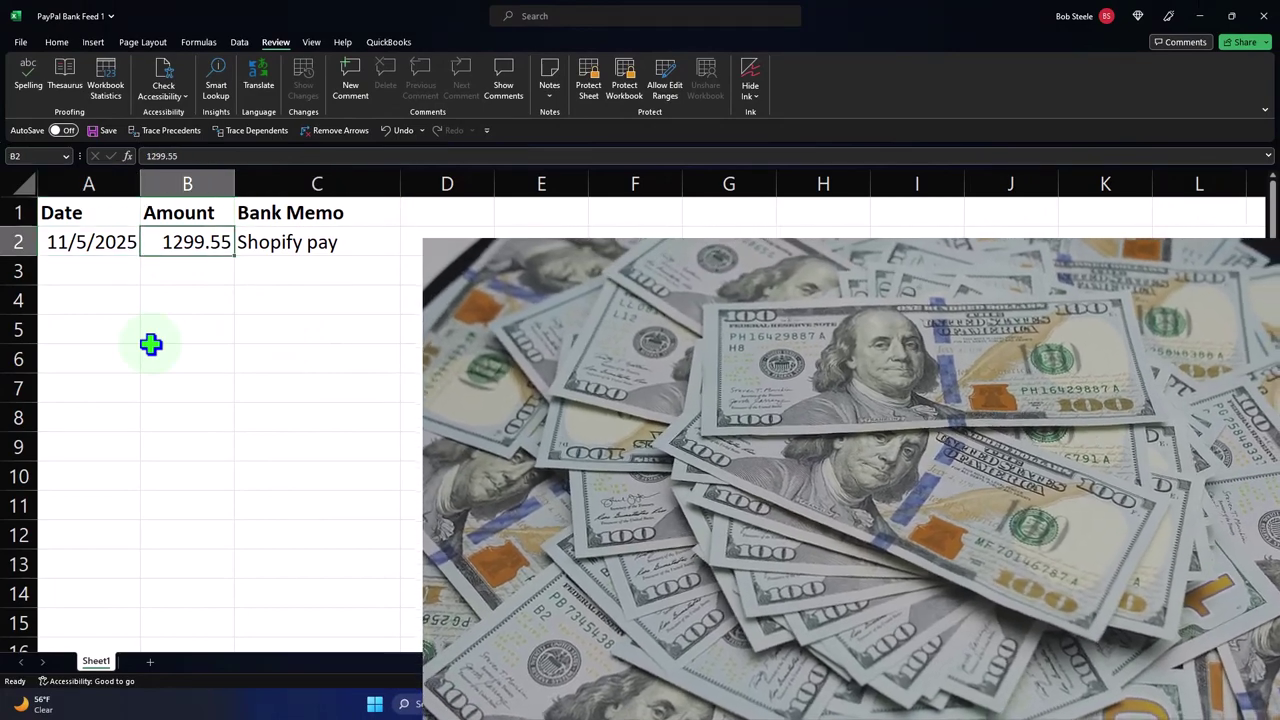
key("Right")
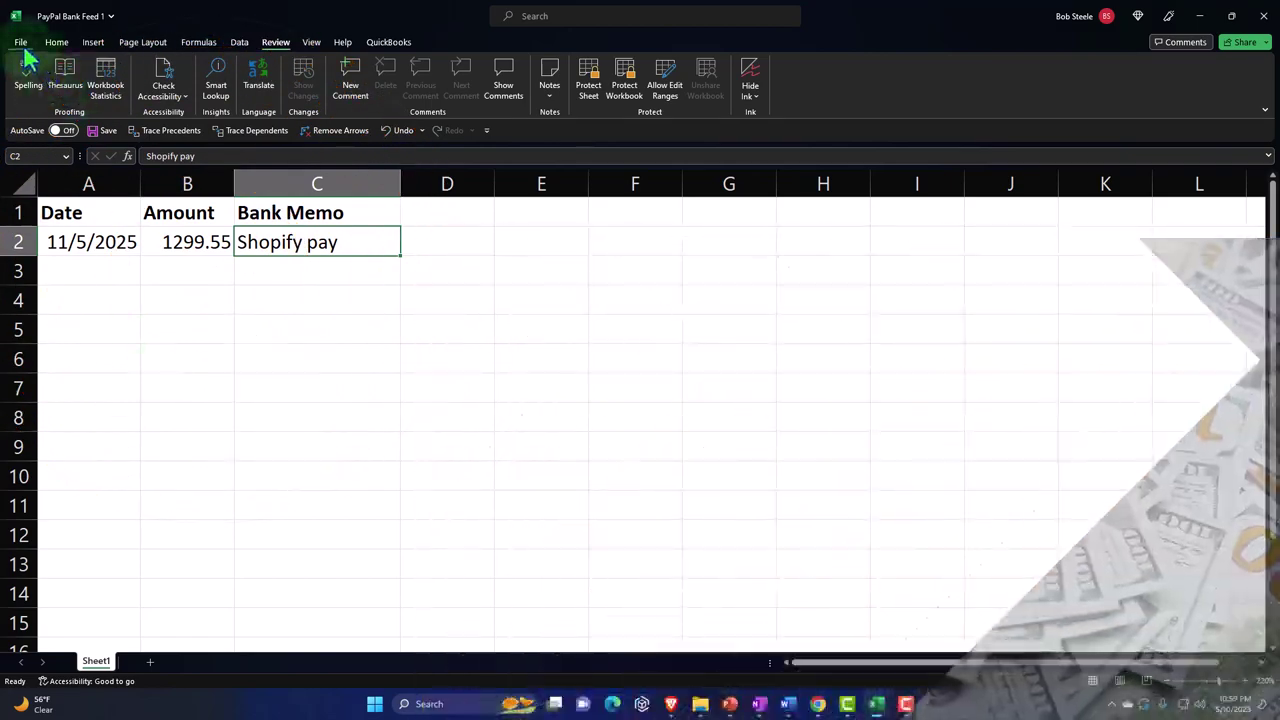
Save PayPal Bank Feed 1 as CSV UTF-8 (Comma delimited) and close Excel.
left_click(22, 43)
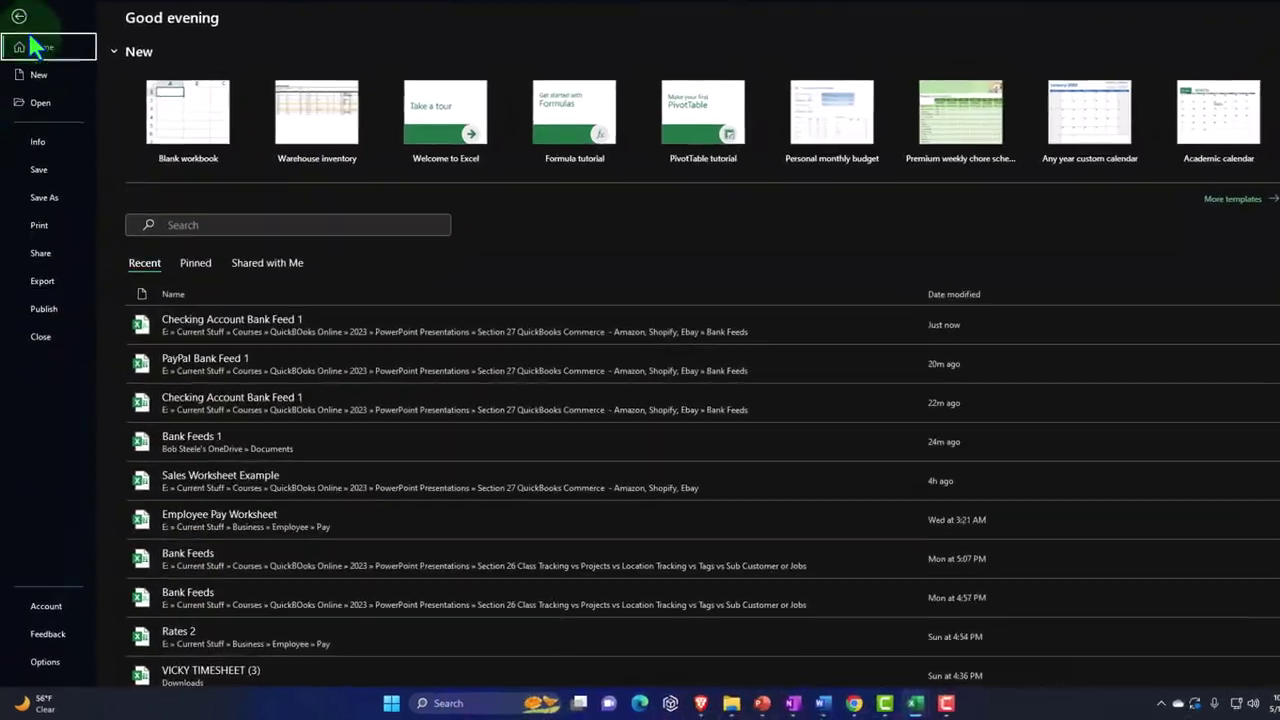
left_click(42, 217)
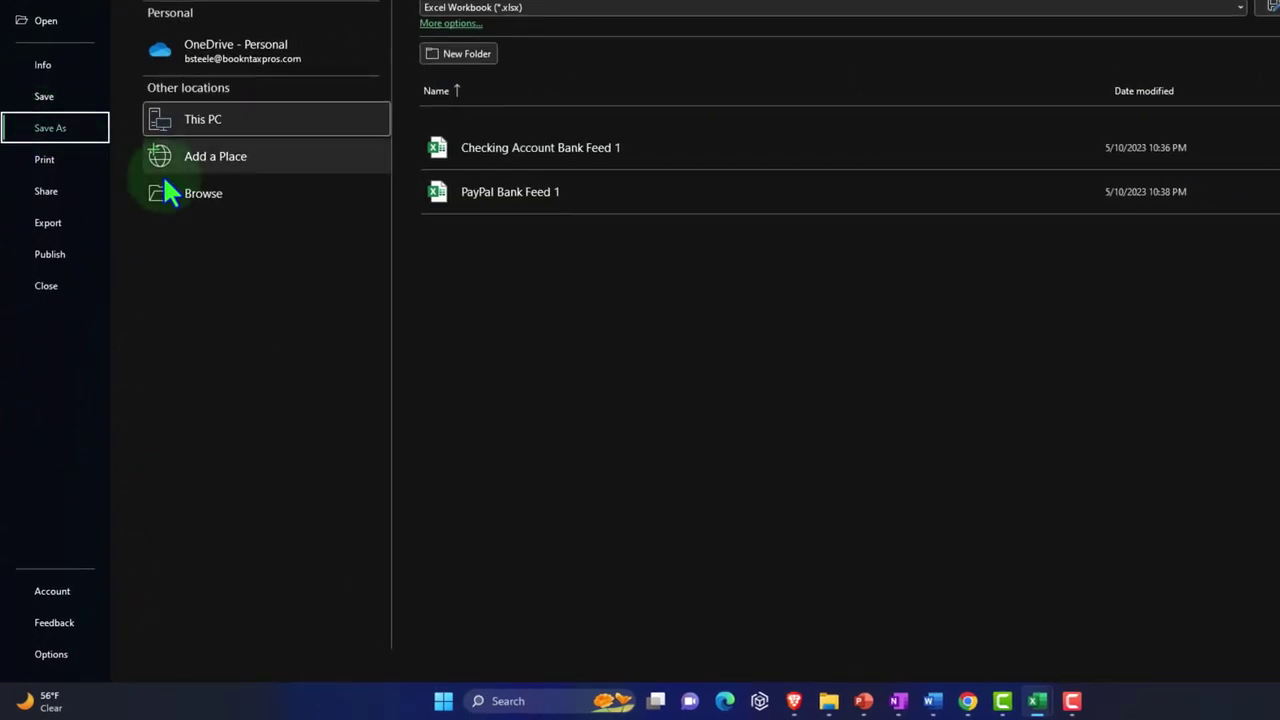
left_click(200, 190)
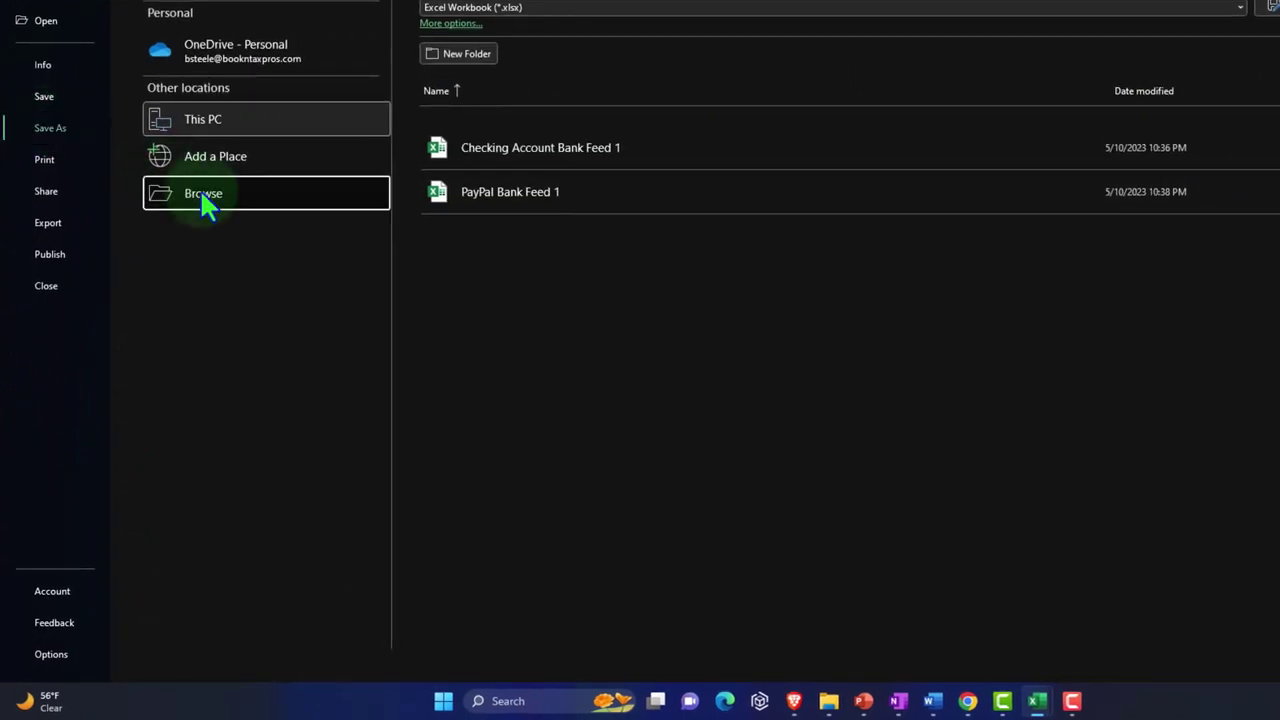
left_click(255, 206)
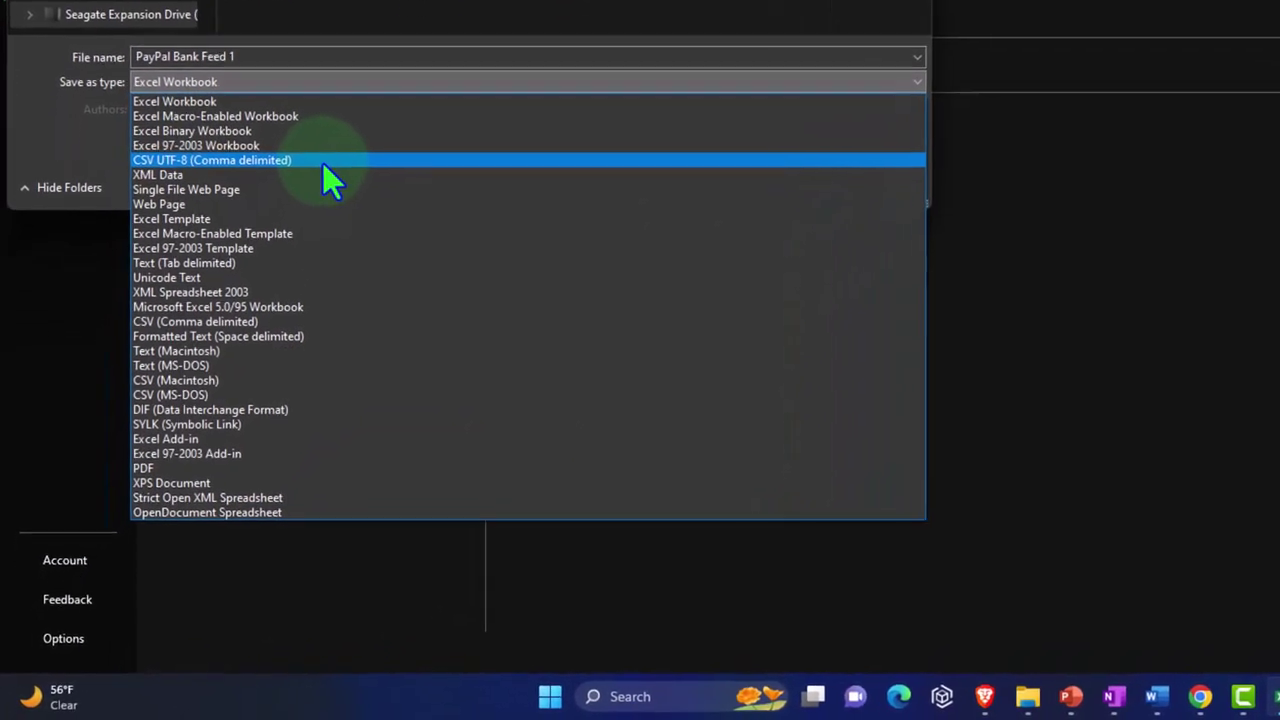
left_click(324, 161)
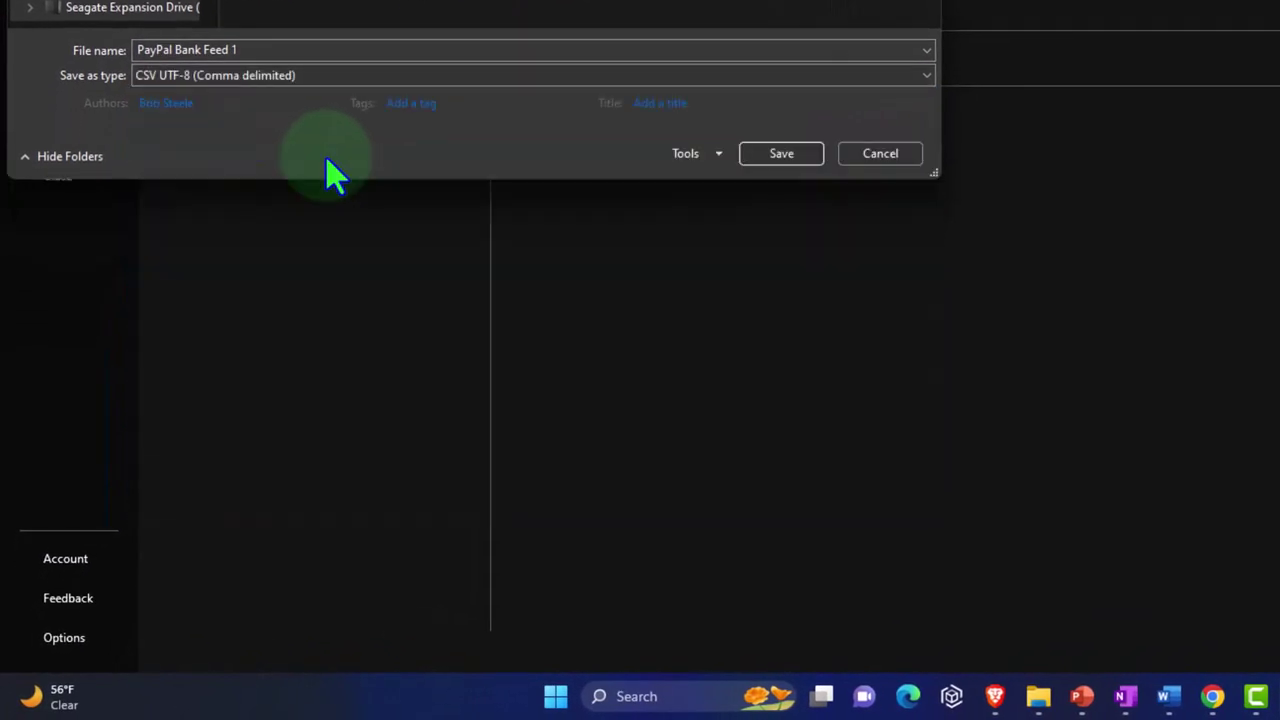
left_click(778, 156)
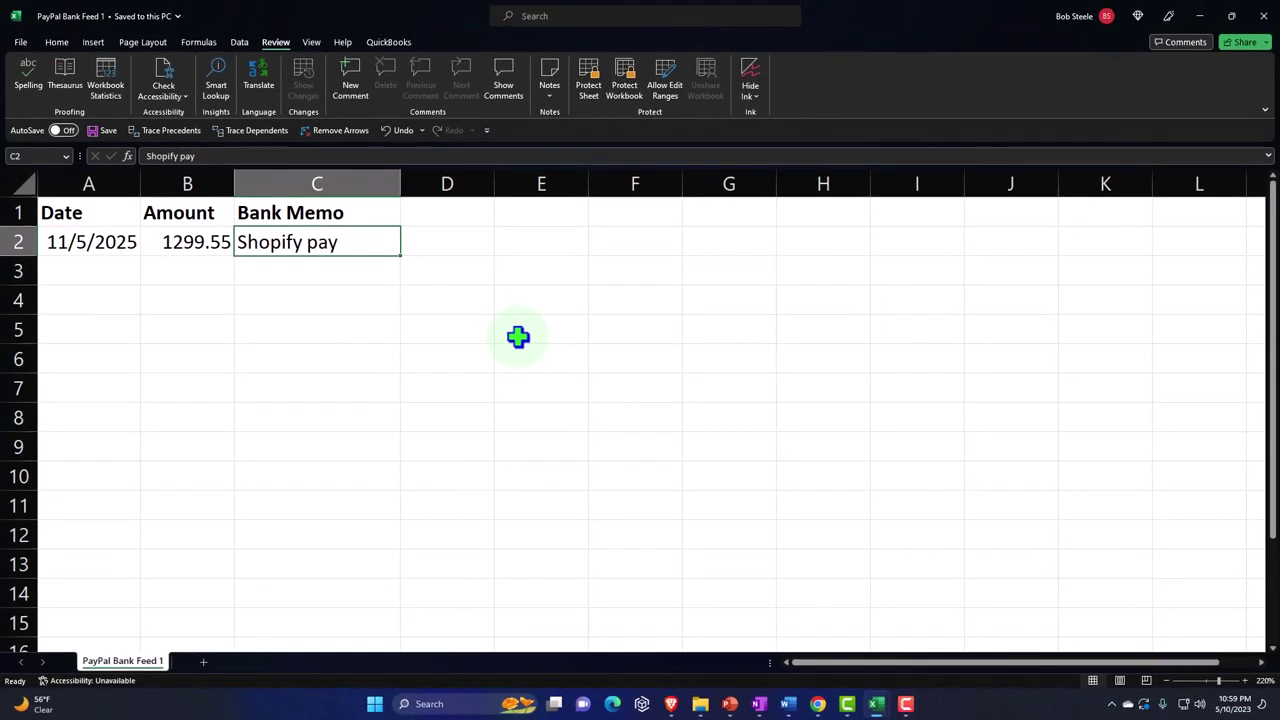
left_click(1266, 15)
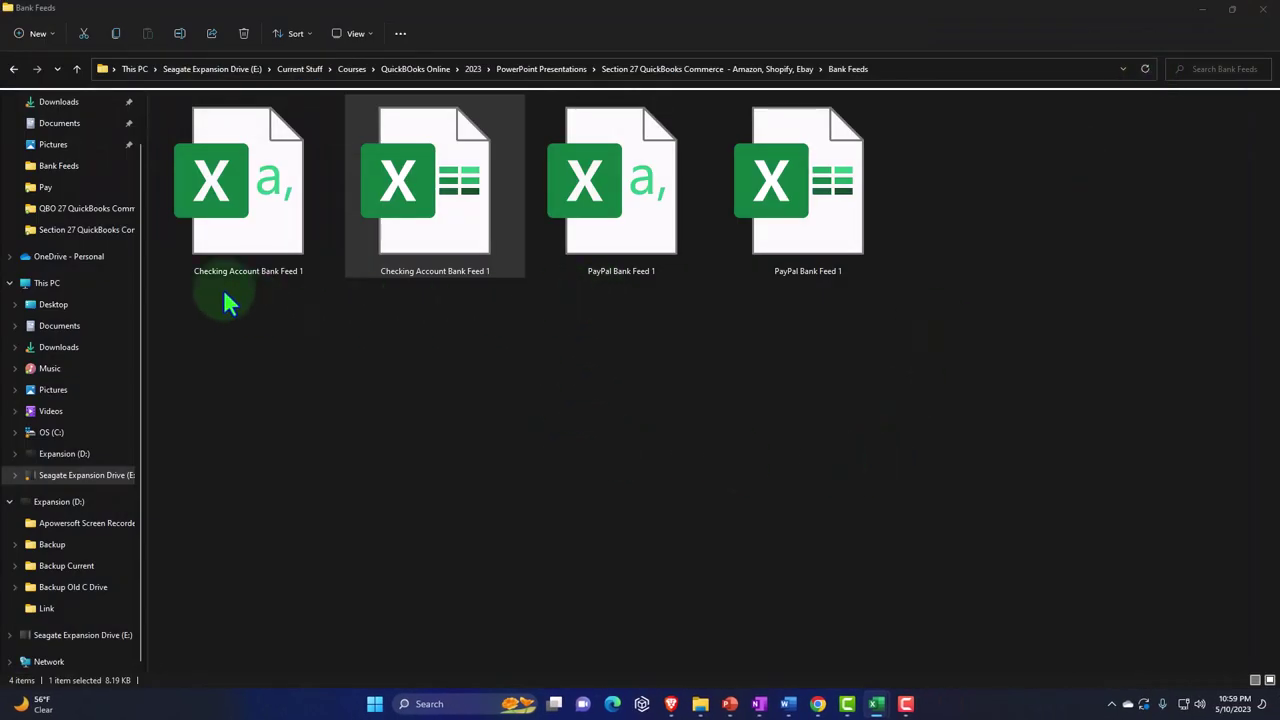
View the full Bank Feeds folder path, then return to the QuickBooks Banking page.
left_click(891, 73)
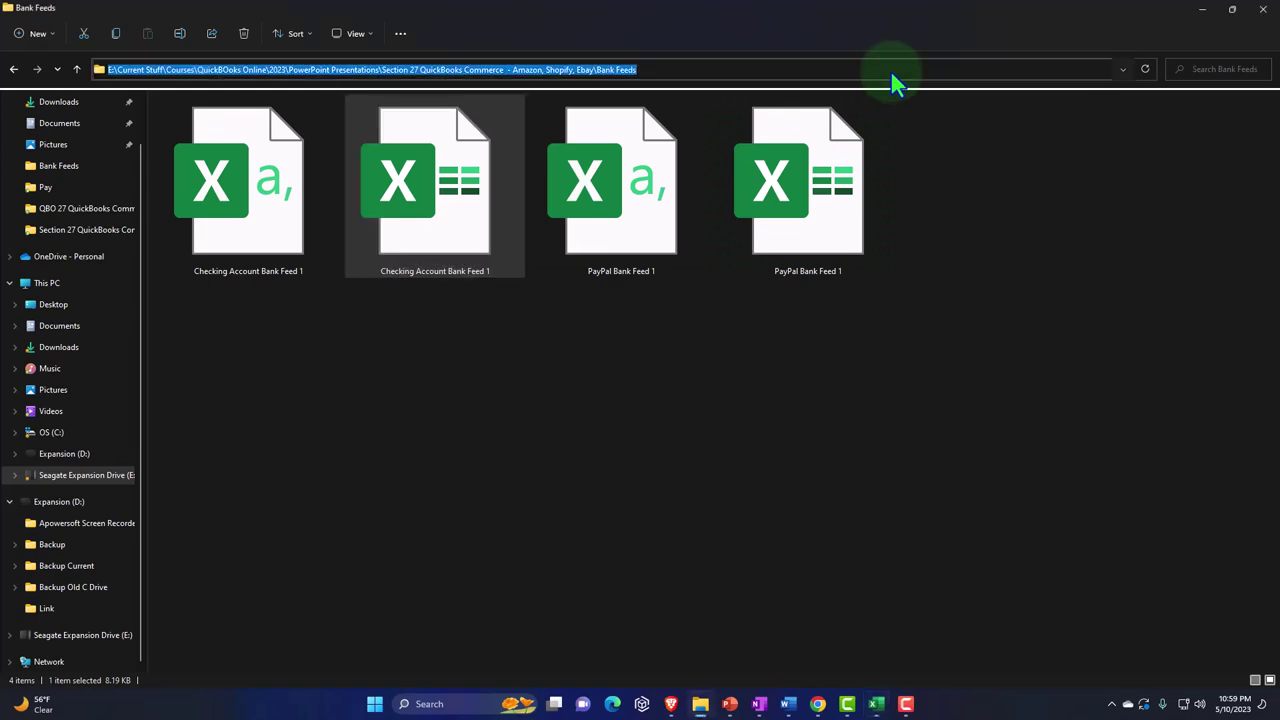
left_click(656, 368)
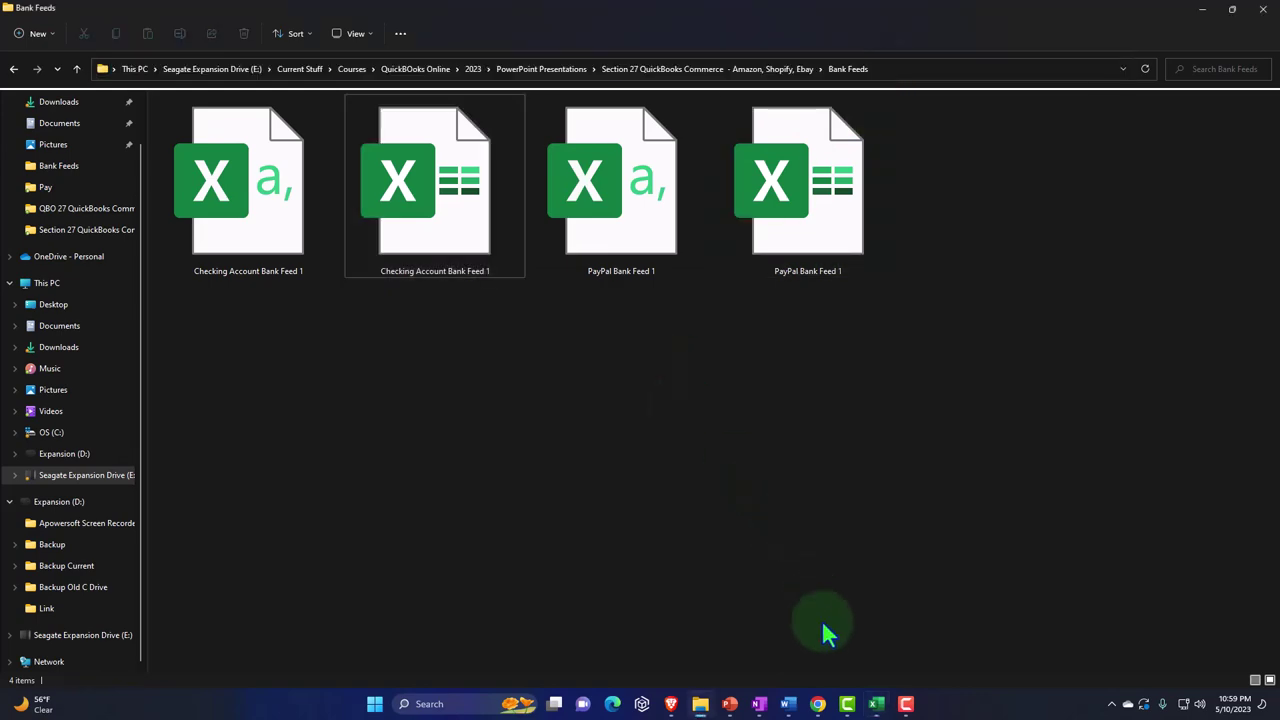
left_click(847, 706)
left_click(847, 706)
left_click(818, 704)
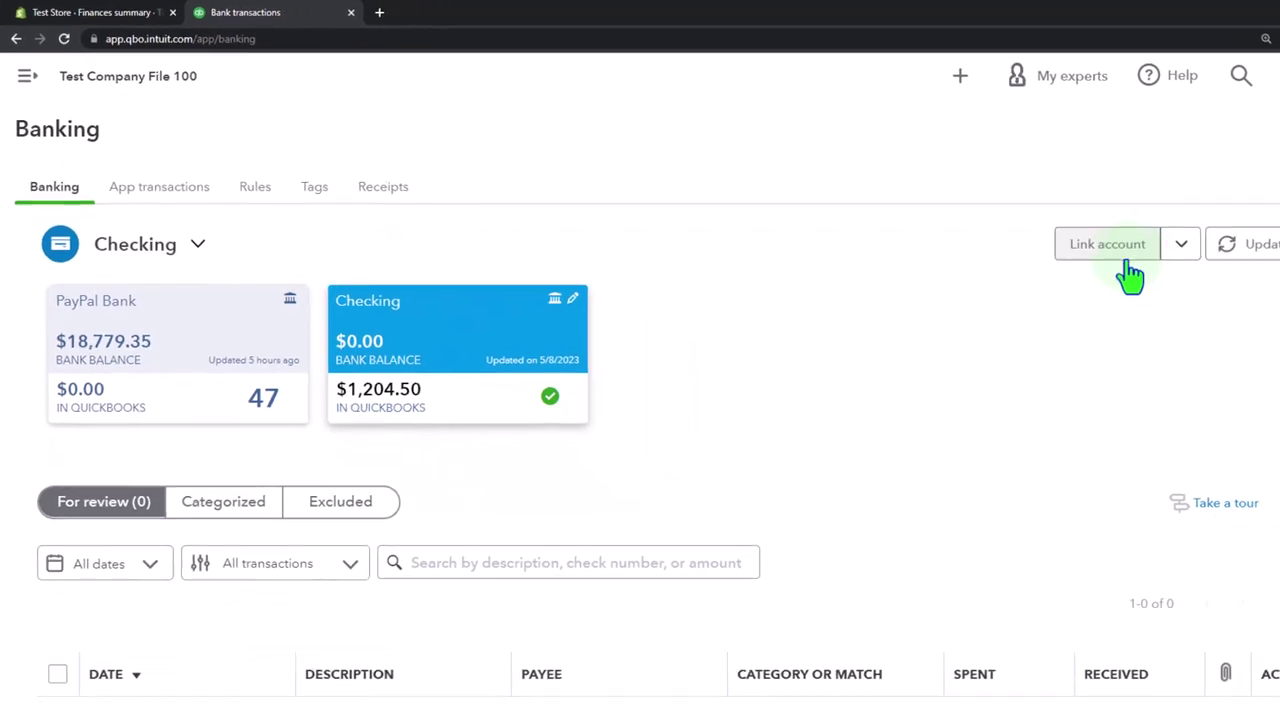
Upload Checking Account Bank Feed 1.csv from the Bank Feeds folder as a bank transaction file.
left_click(1181, 244)
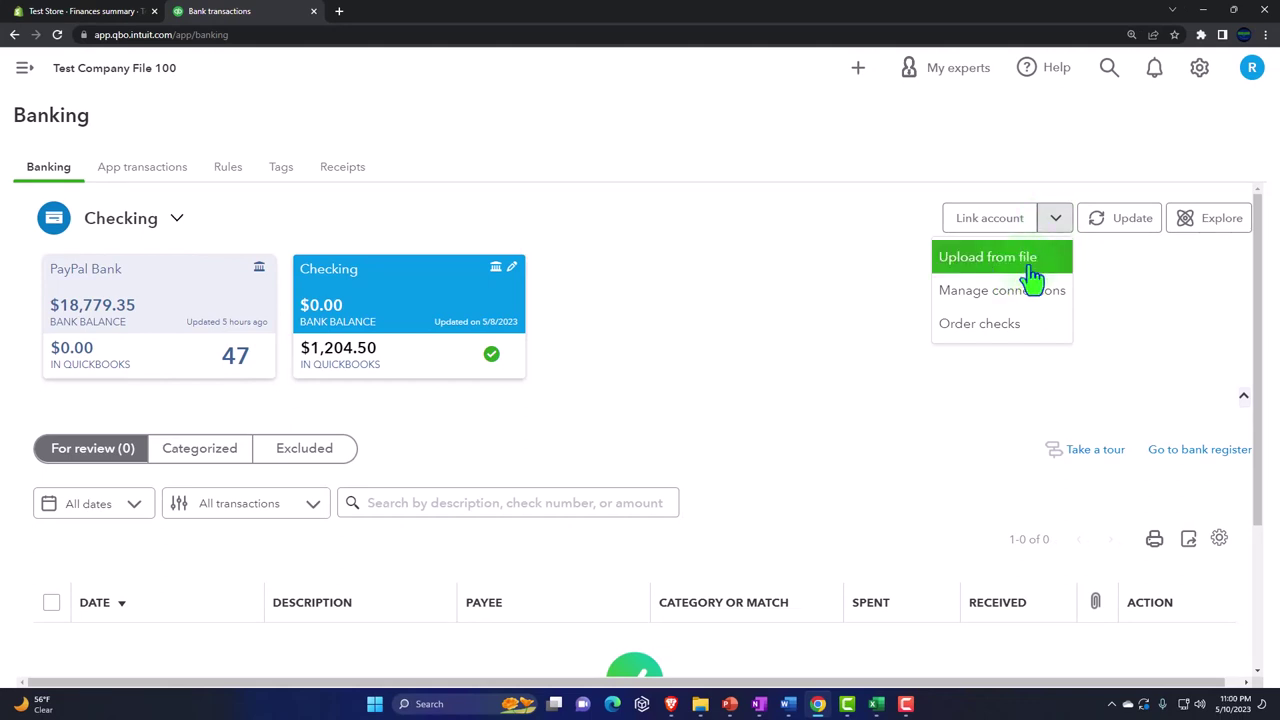
left_click(1031, 270)
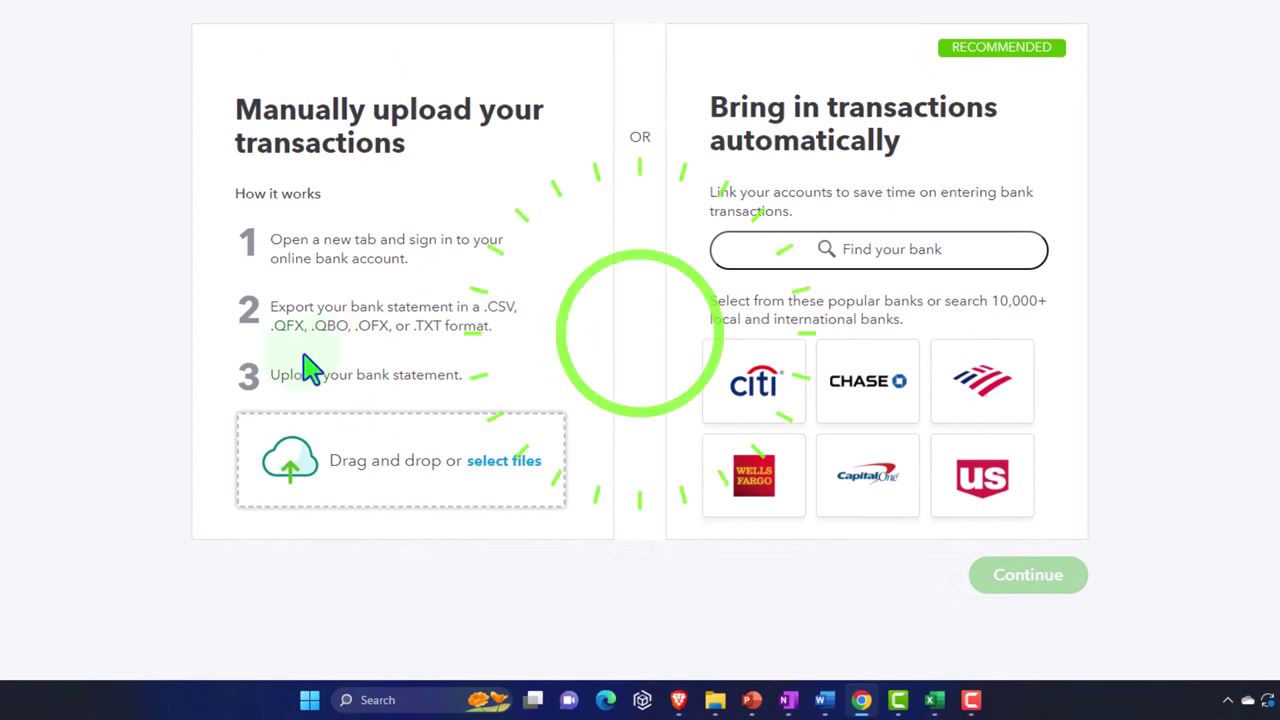
left_click(341, 465)
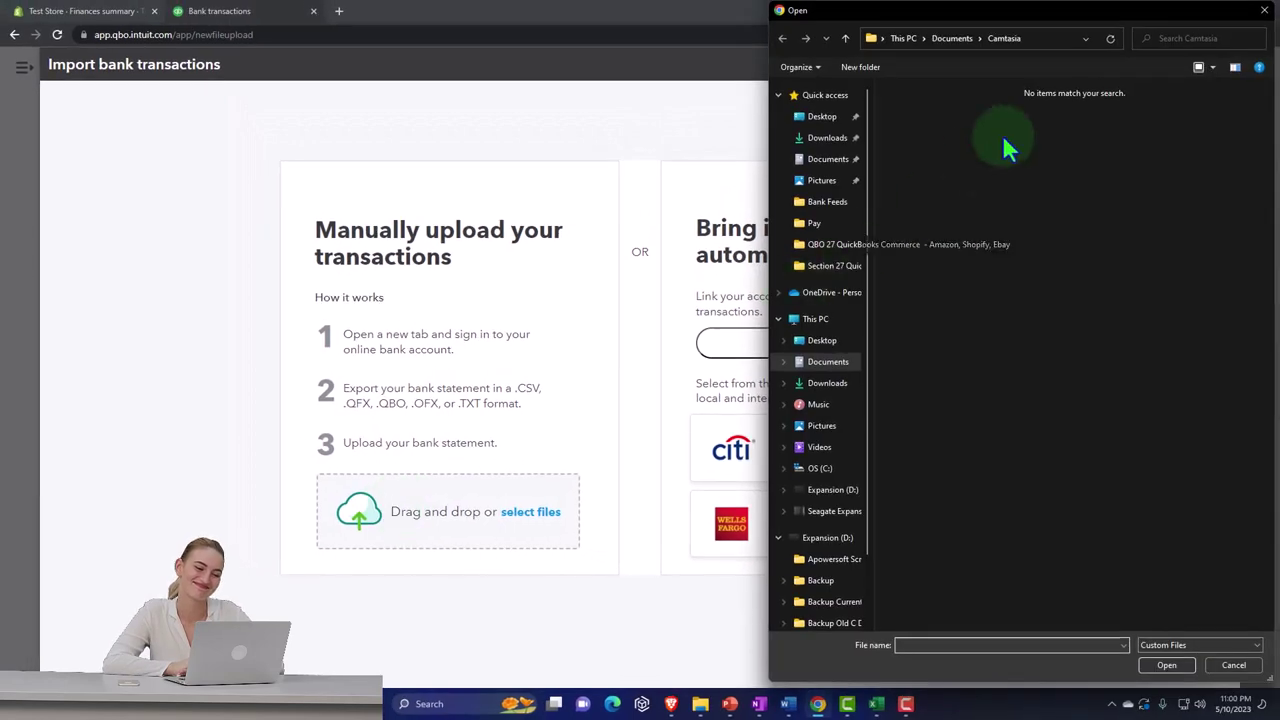
left_click(1058, 32)
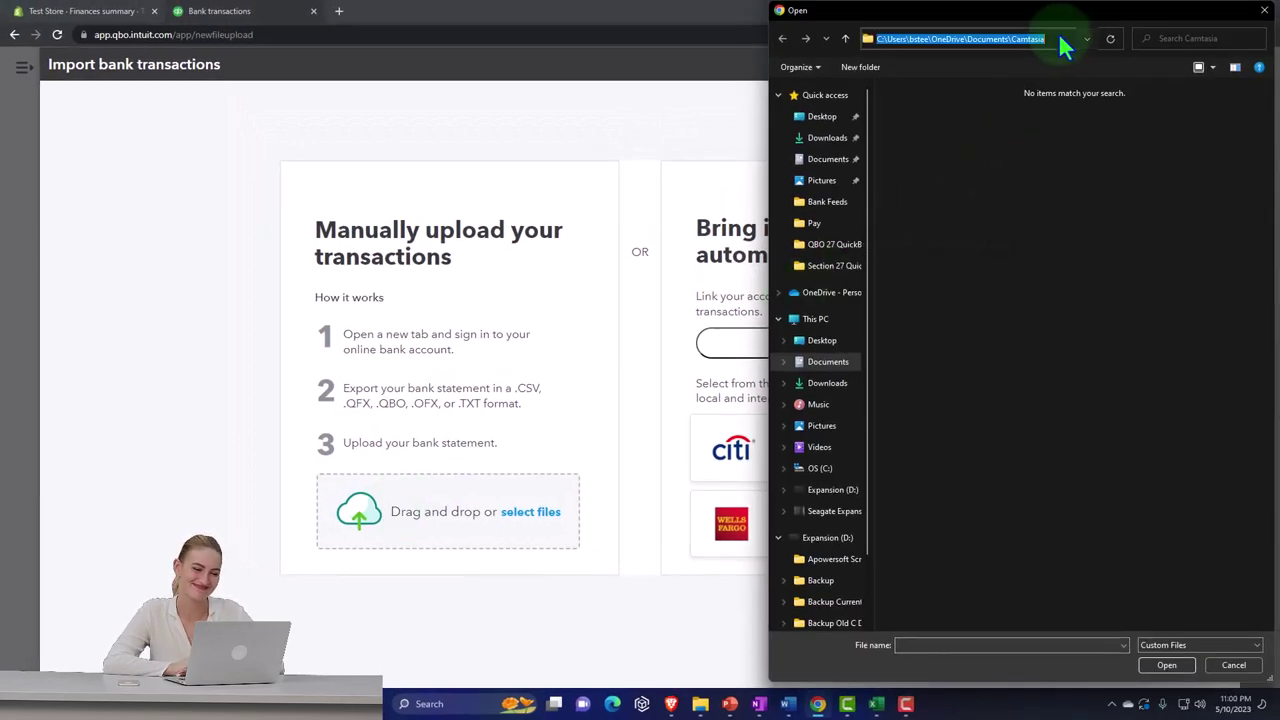
key("ctrl+v")
key("Return")
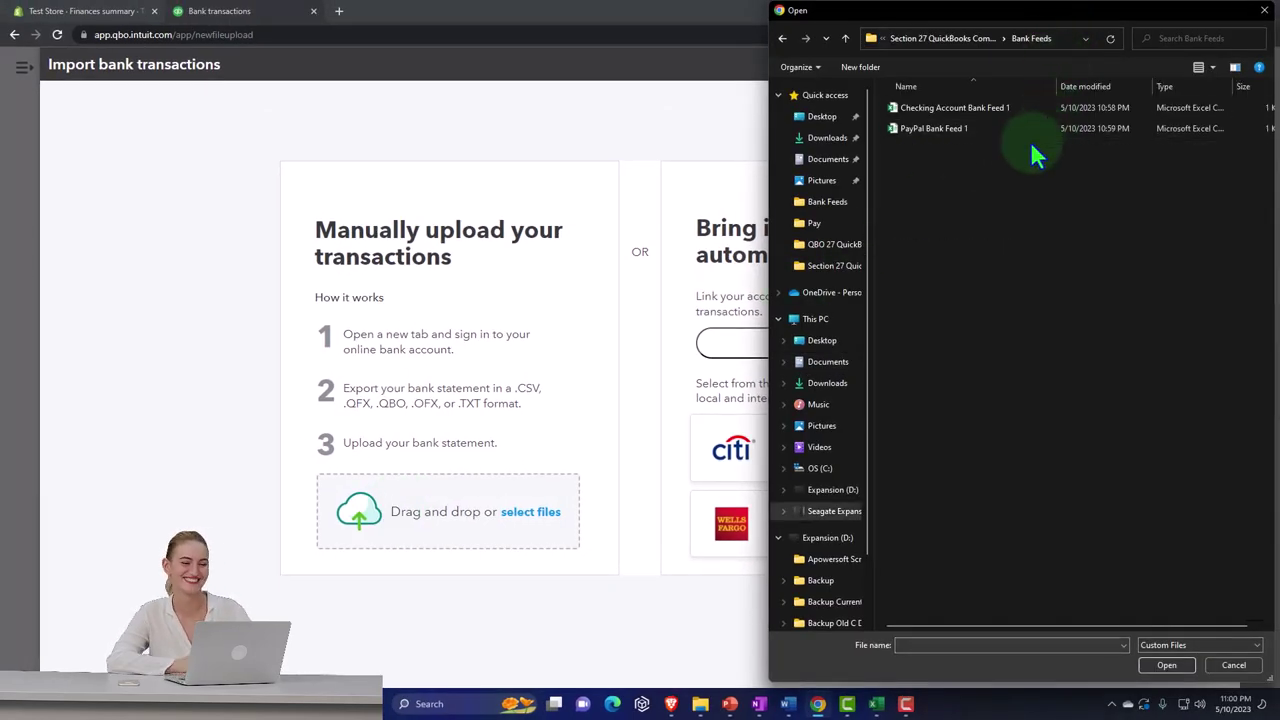
double_click(992, 108)
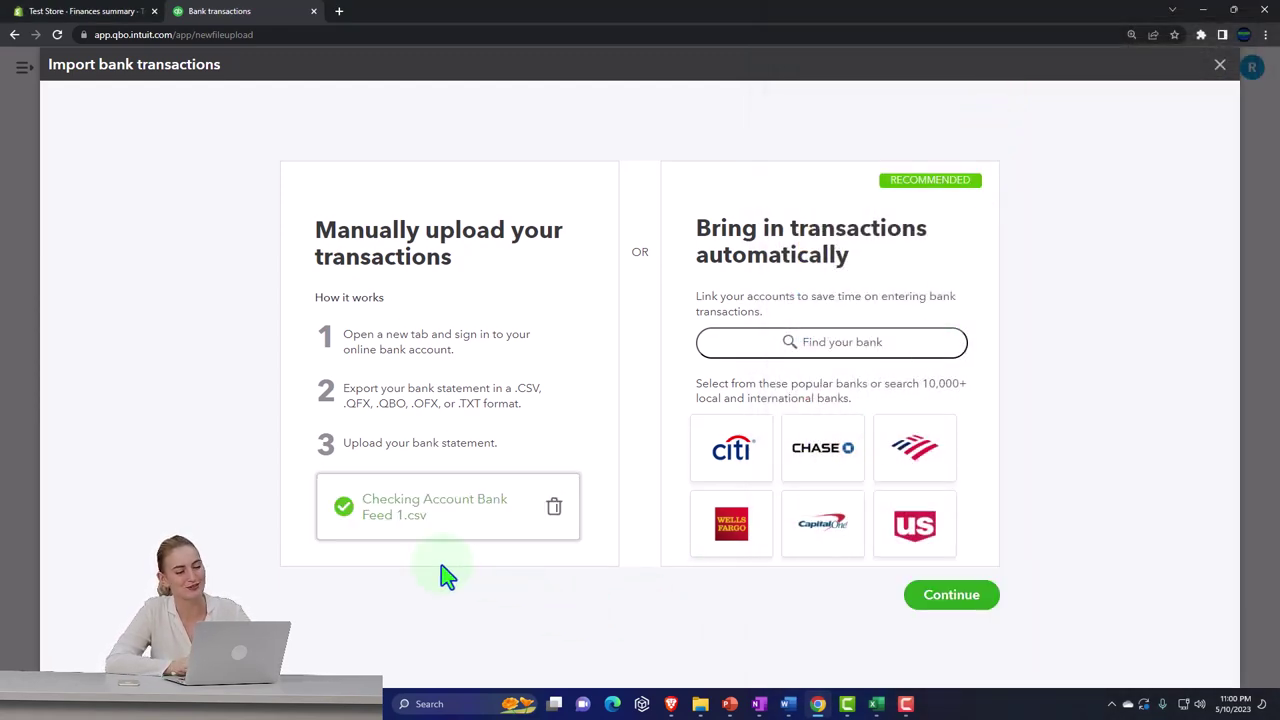
Choose Checking as the QuickBooks account for Checking Account Bank Feed 1.csv.
left_click(930, 598)
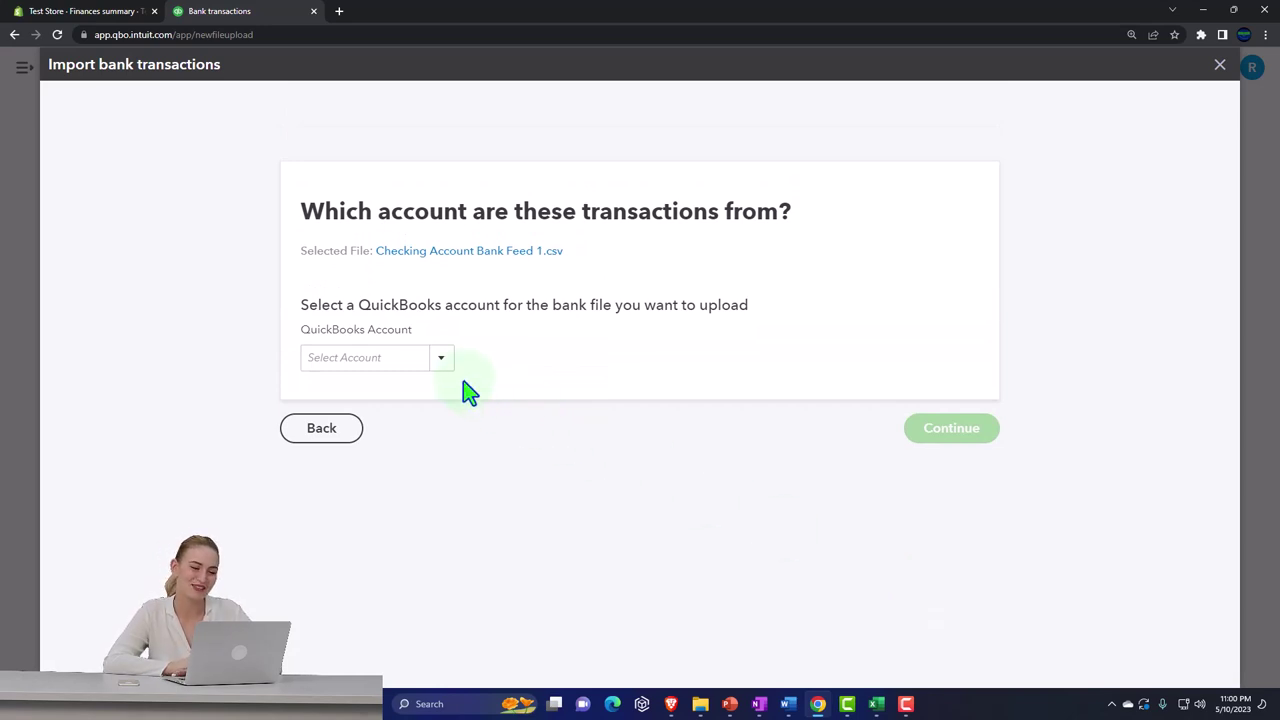
left_click(443, 360)
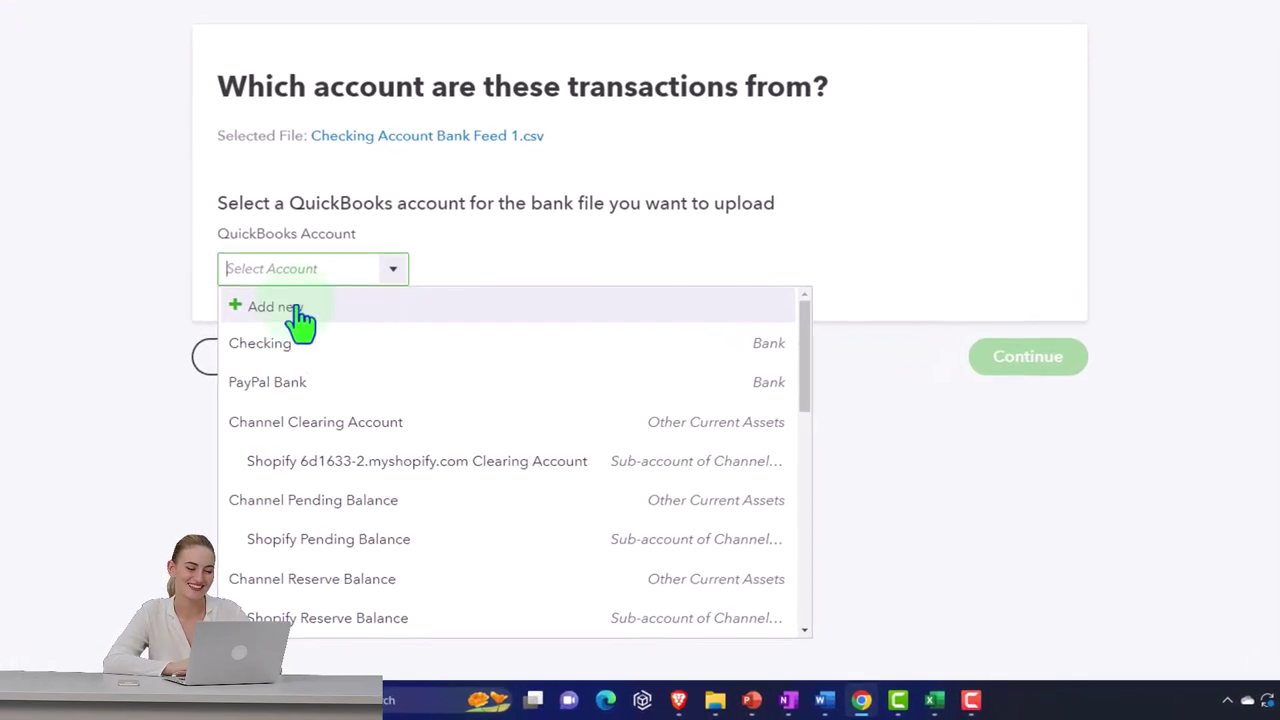
left_click(752, 372)
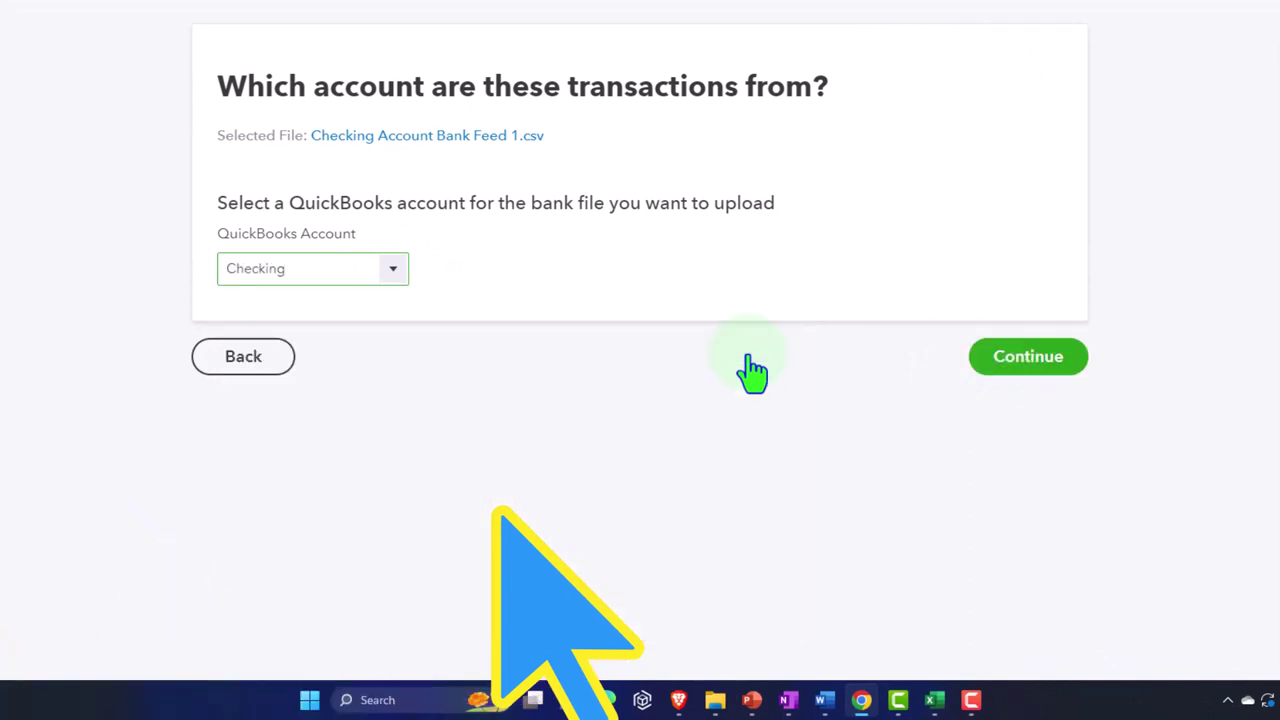
left_click(1058, 360)
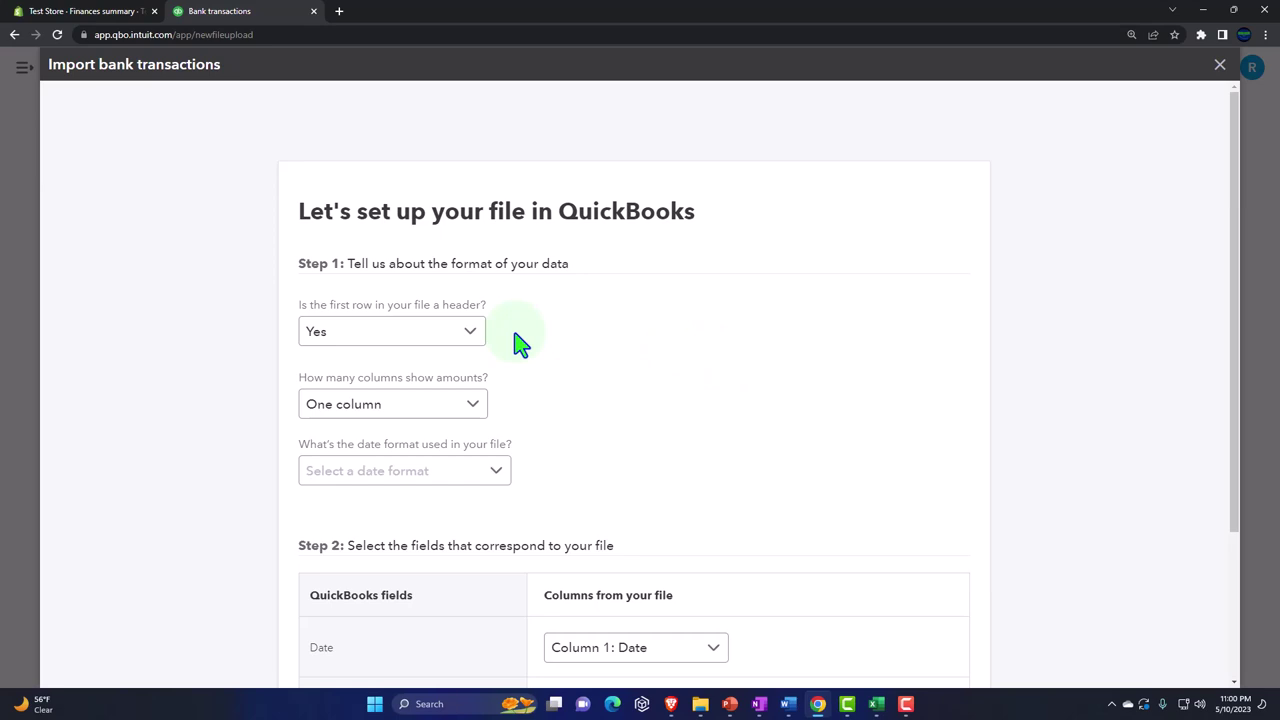
Keep one amount column, set MM/dd/yyyy dates, and select the checking feed file in File Explorer.
left_click(480, 415)
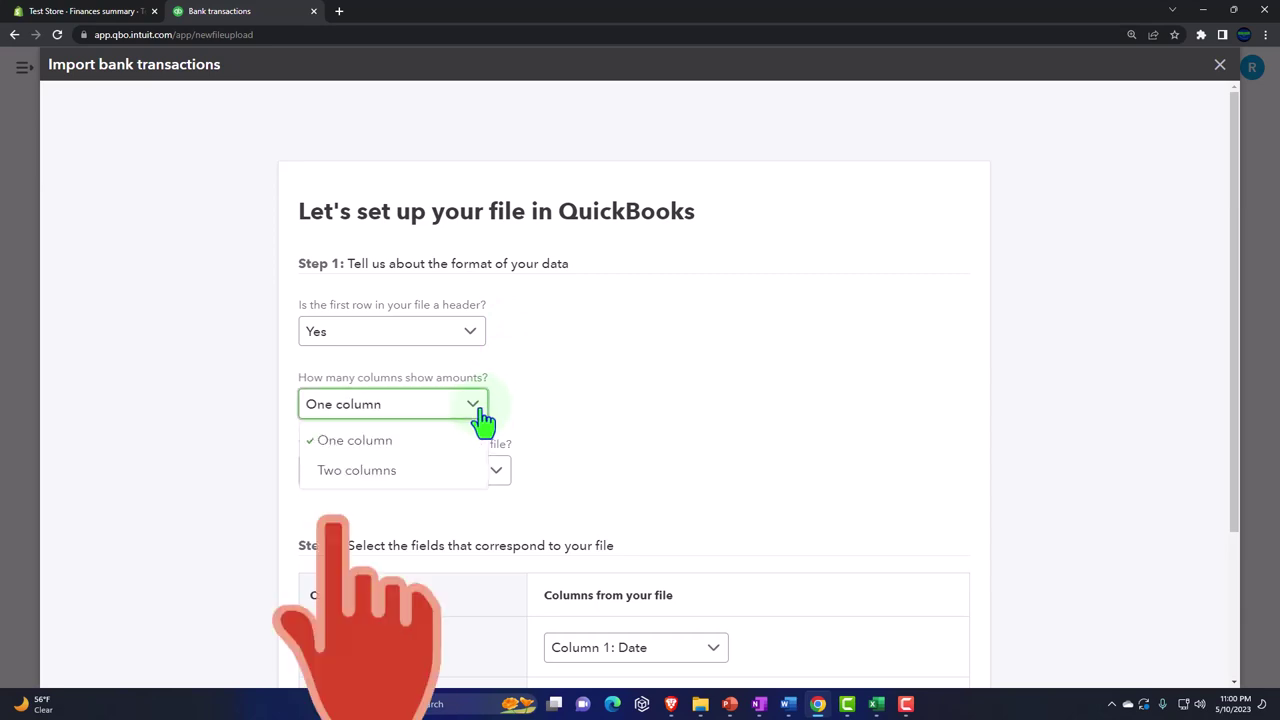
left_click(480, 415)
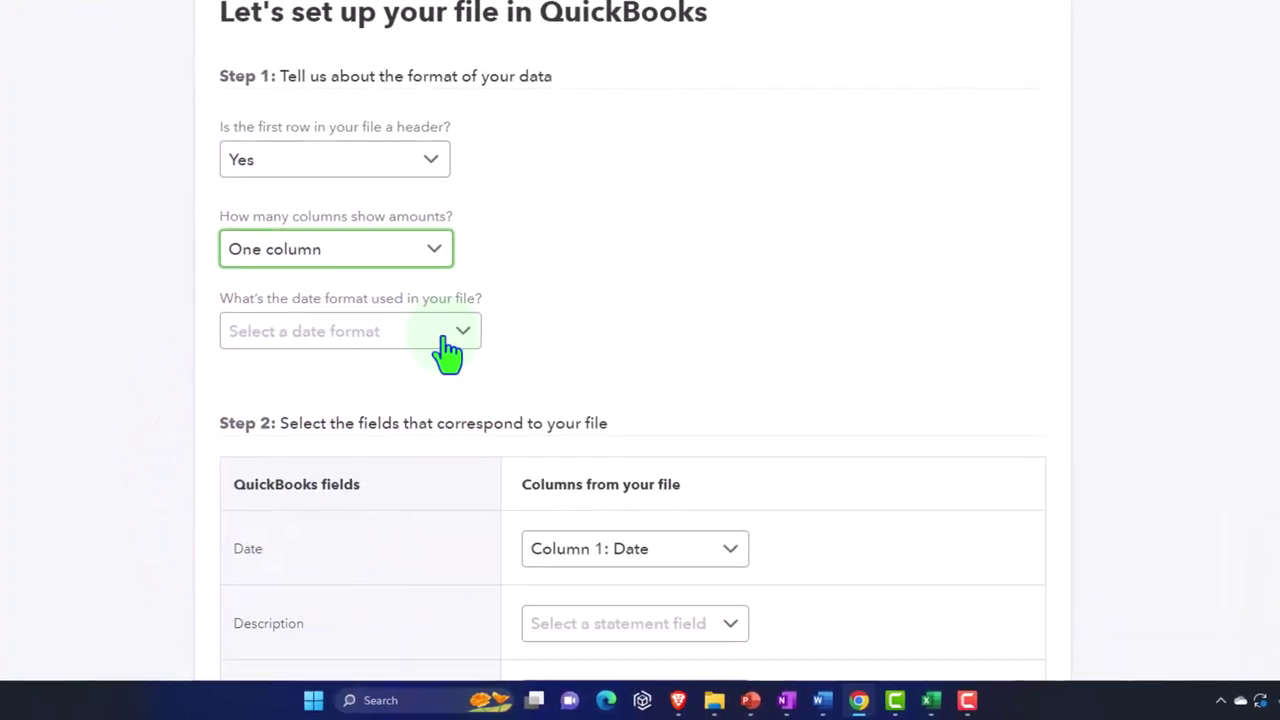
left_click(462, 333)
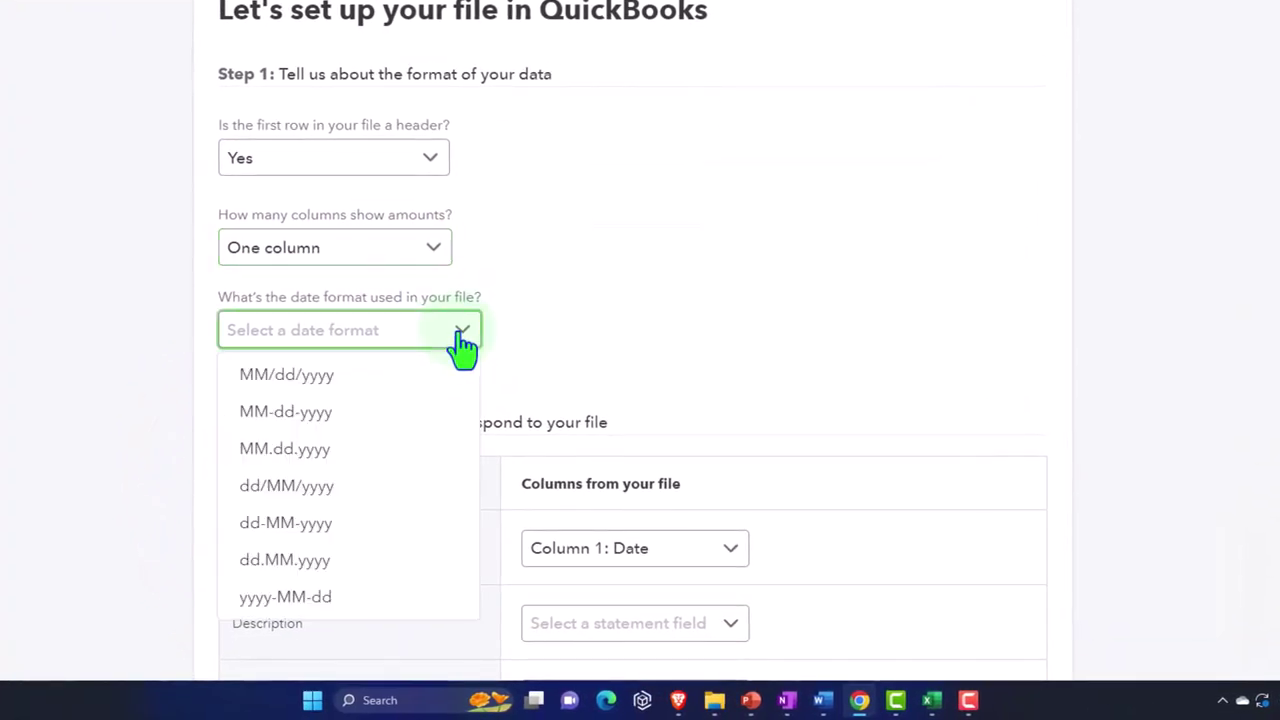
left_click(358, 393)
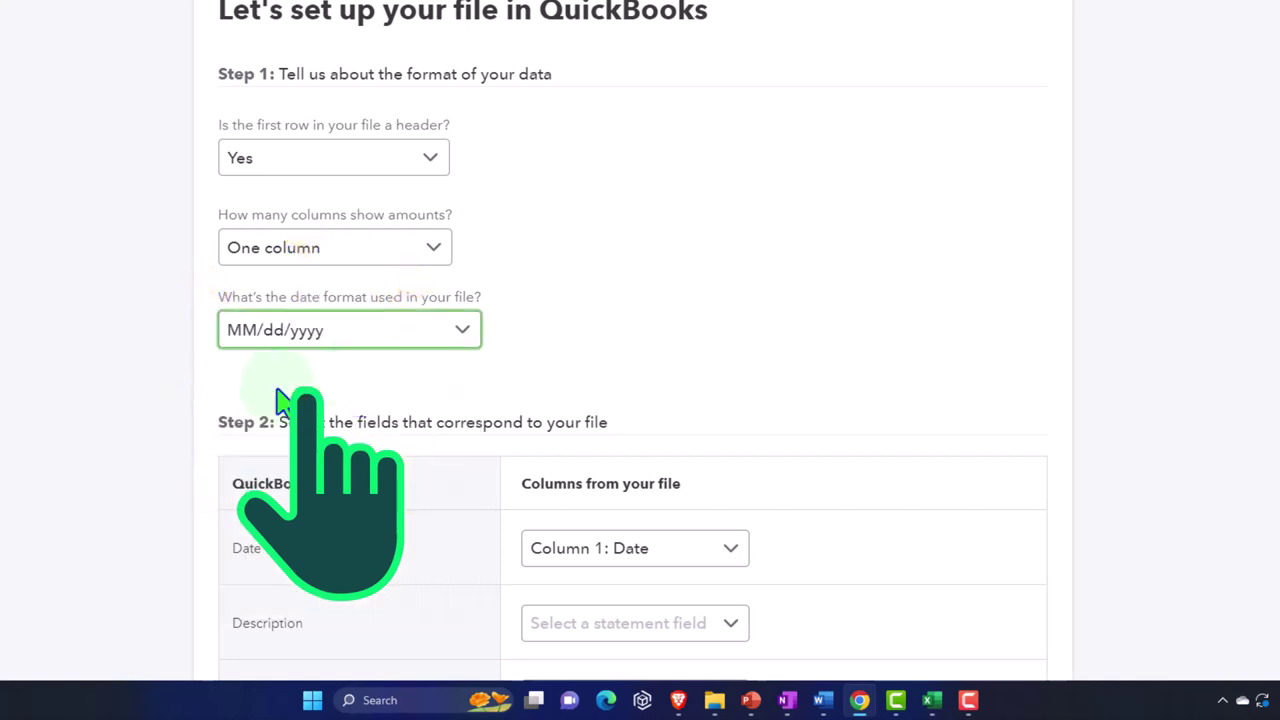
scroll(14, 405, "down", 3)
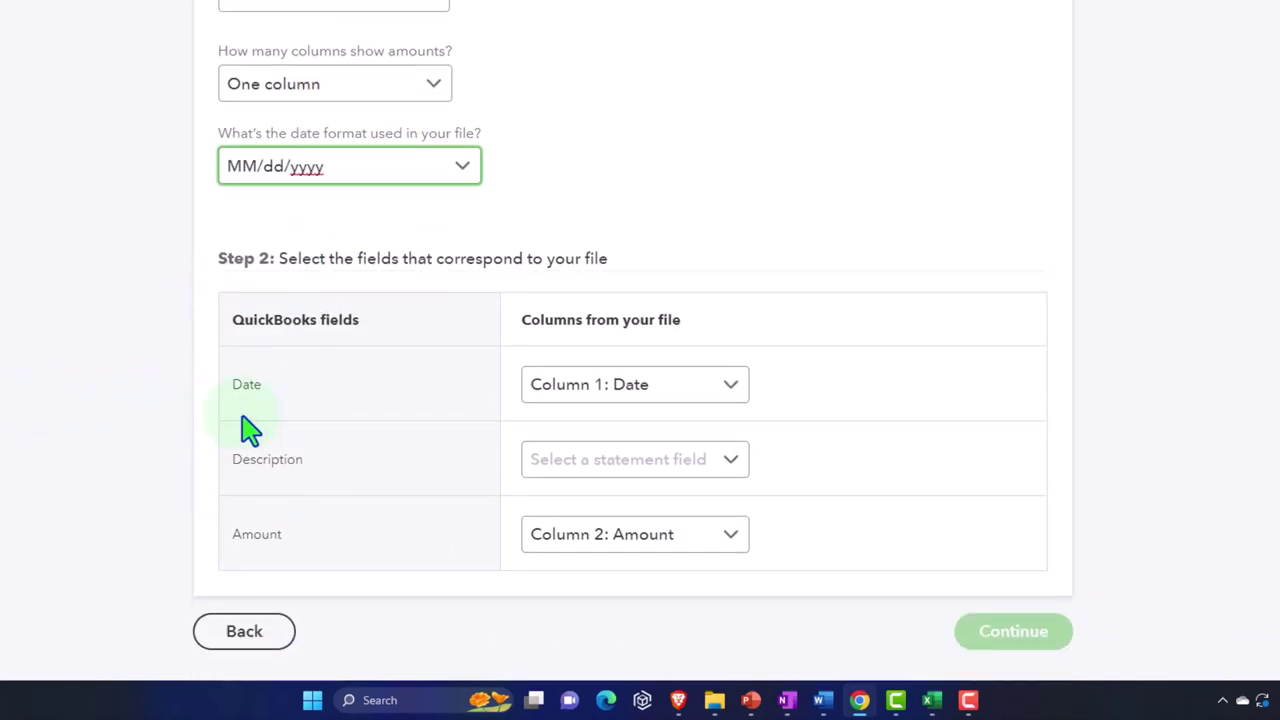
left_click(735, 400)
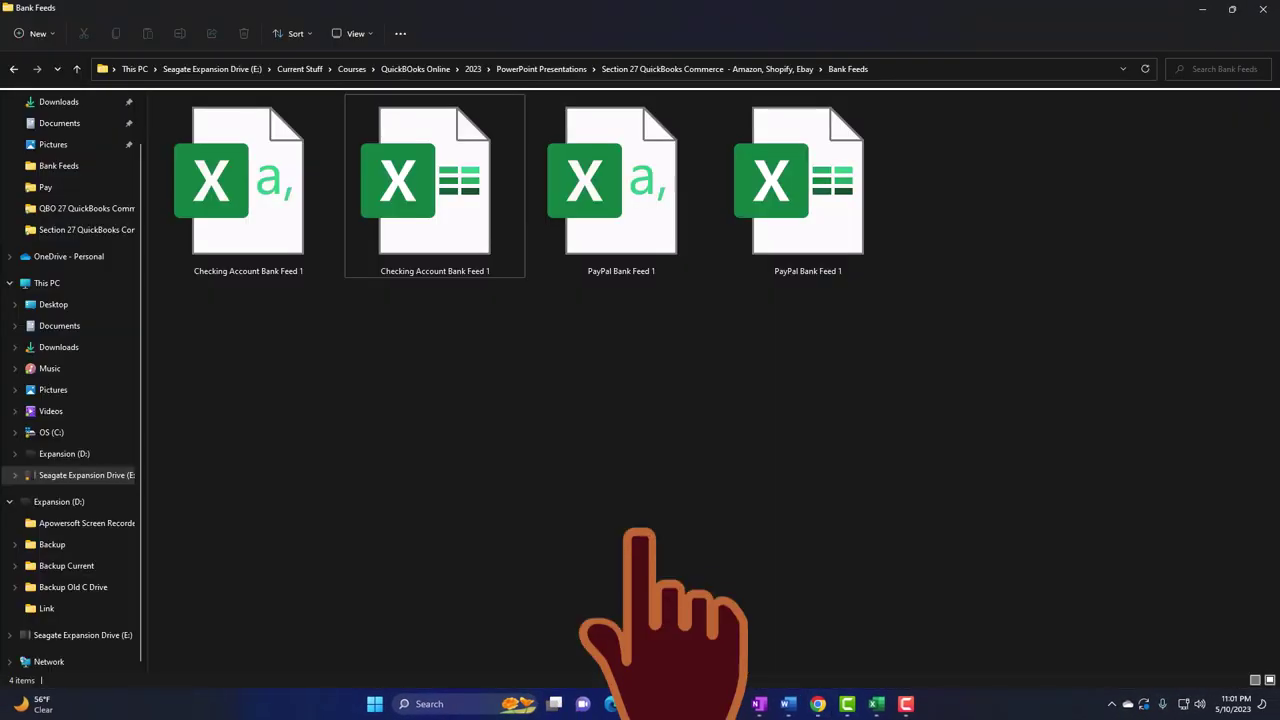
left_click(266, 236)
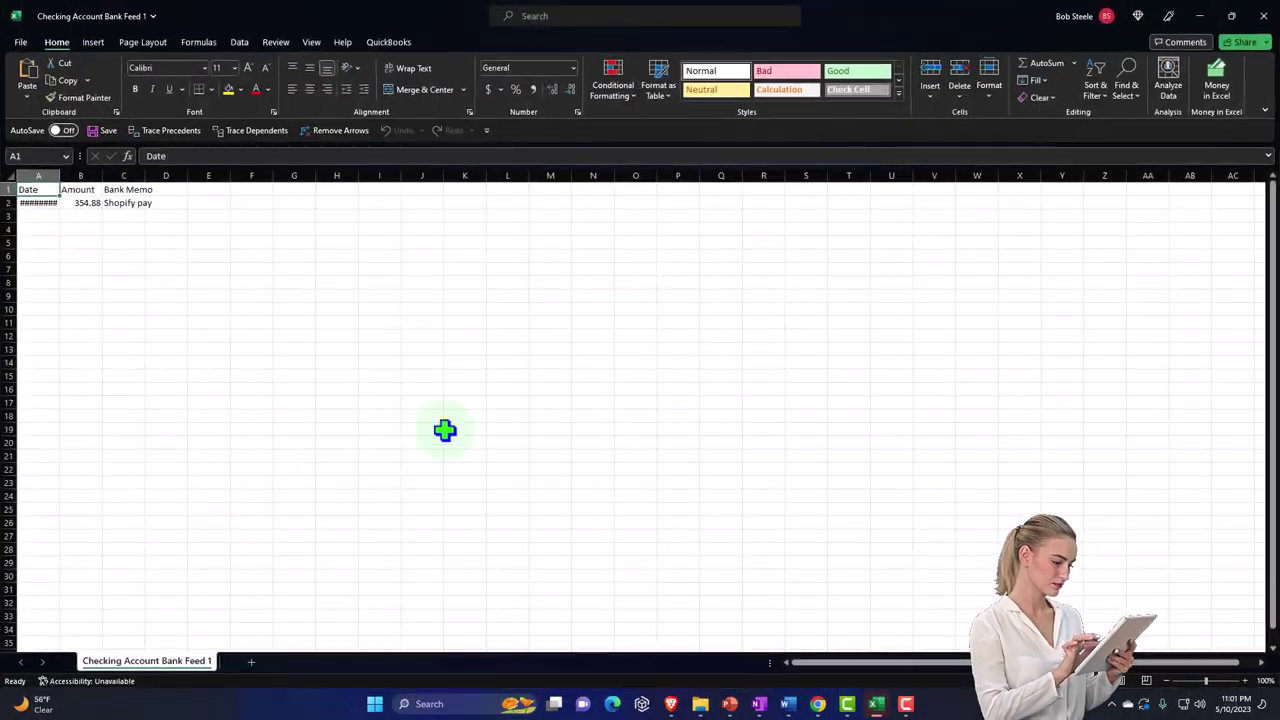
Inspect the checking feed's Date, Amount and Bank Memo columns in Excel.
left_click(363, 454)
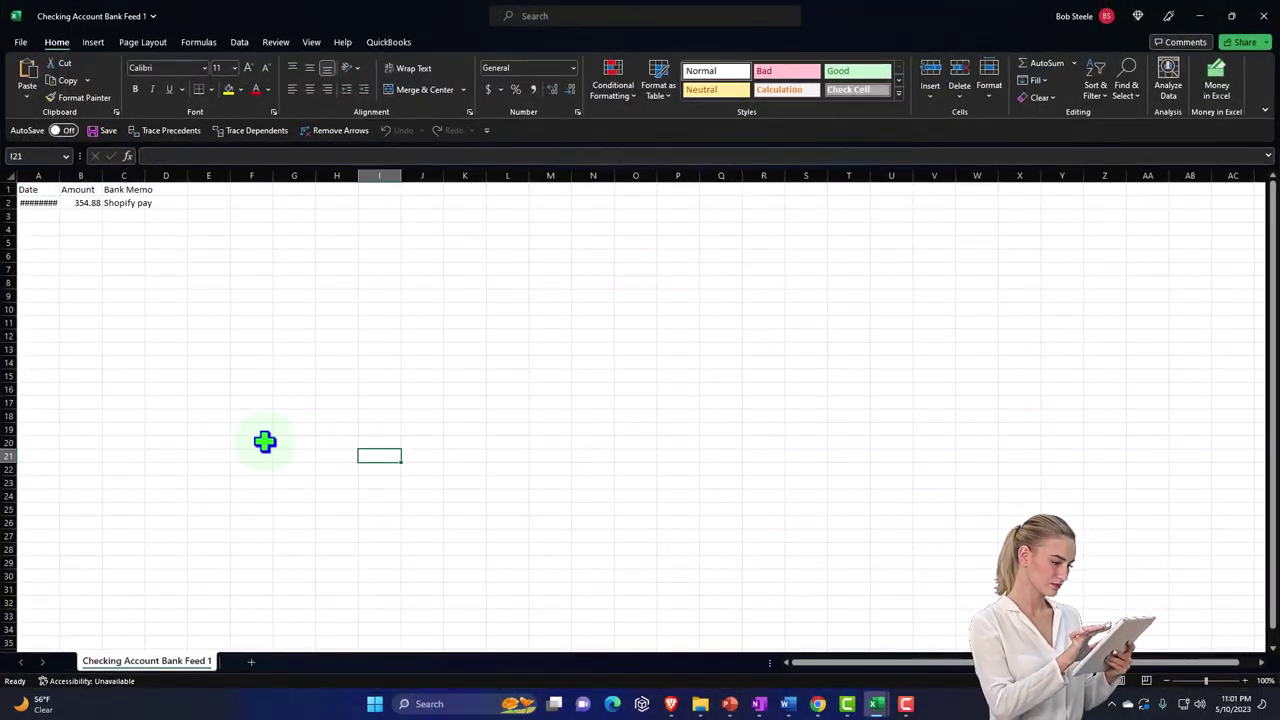
scroll(264, 441, "up", 5, "ctrl")
scroll(264, 441, "up", 3, "ctrl")
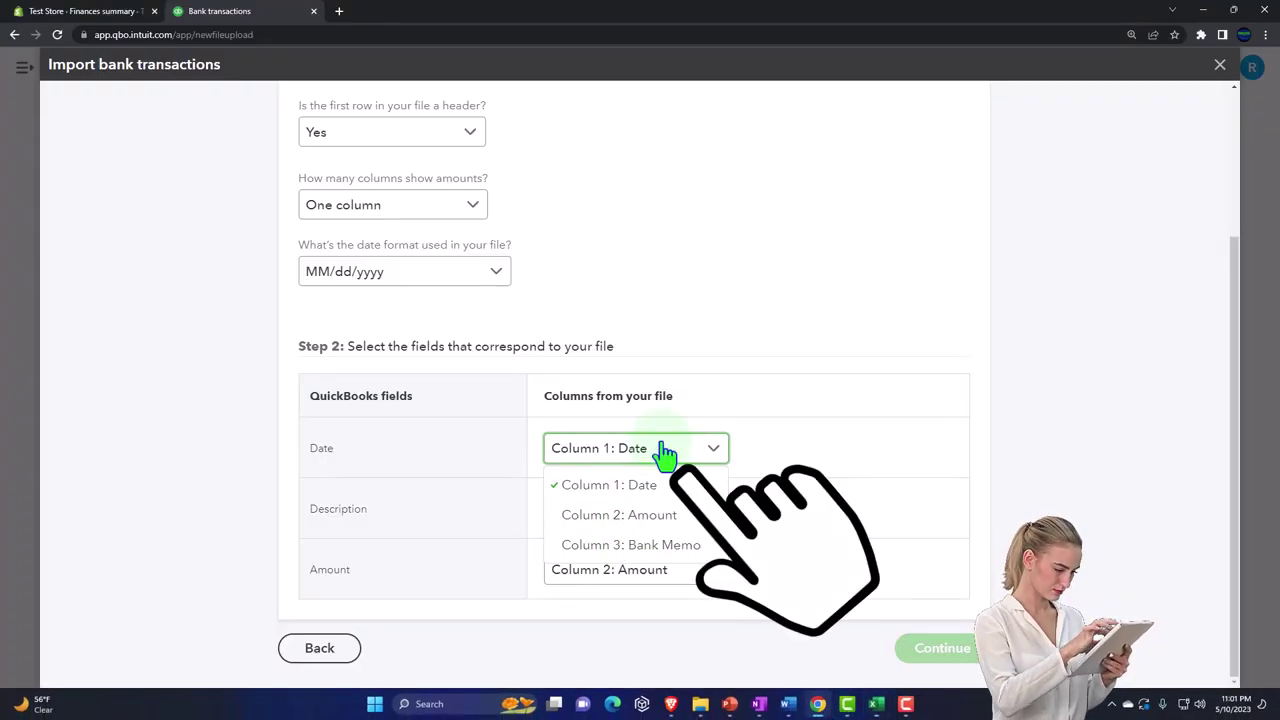
Map Date to Column 1, Description to Column 3: Bank Memo, and Amount to Column 2.
left_click(665, 453)
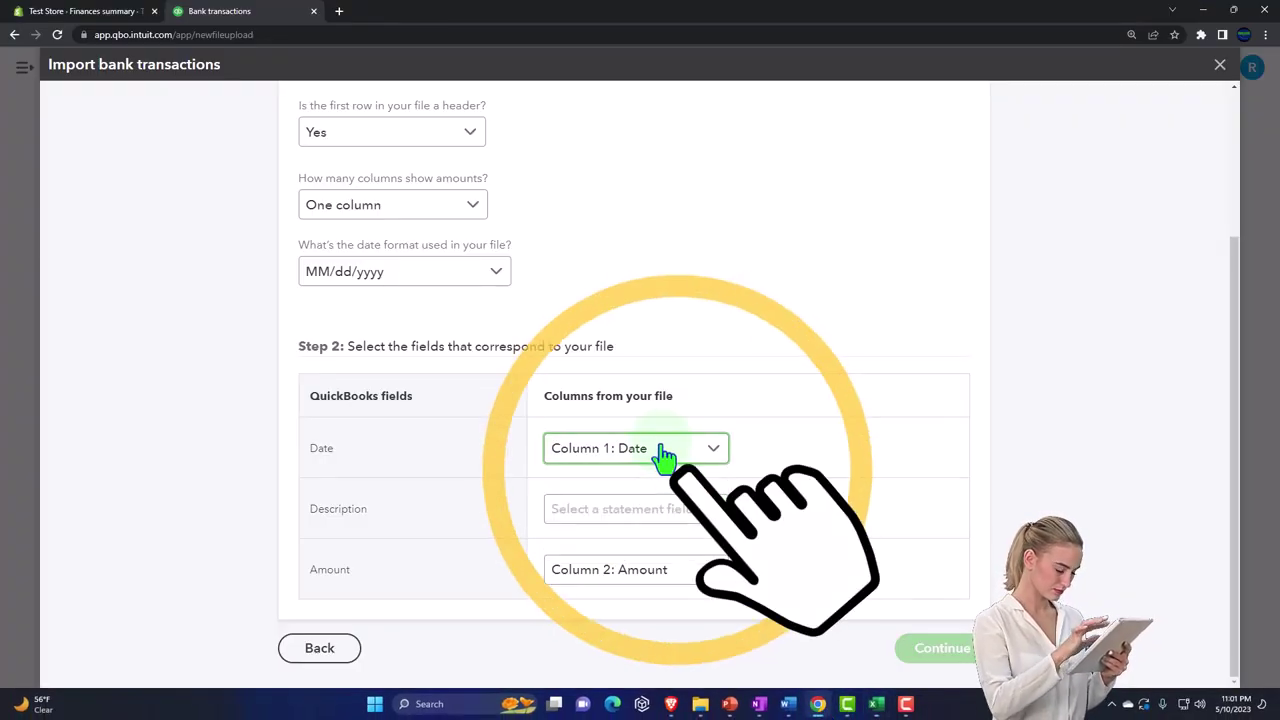
left_click(711, 516)
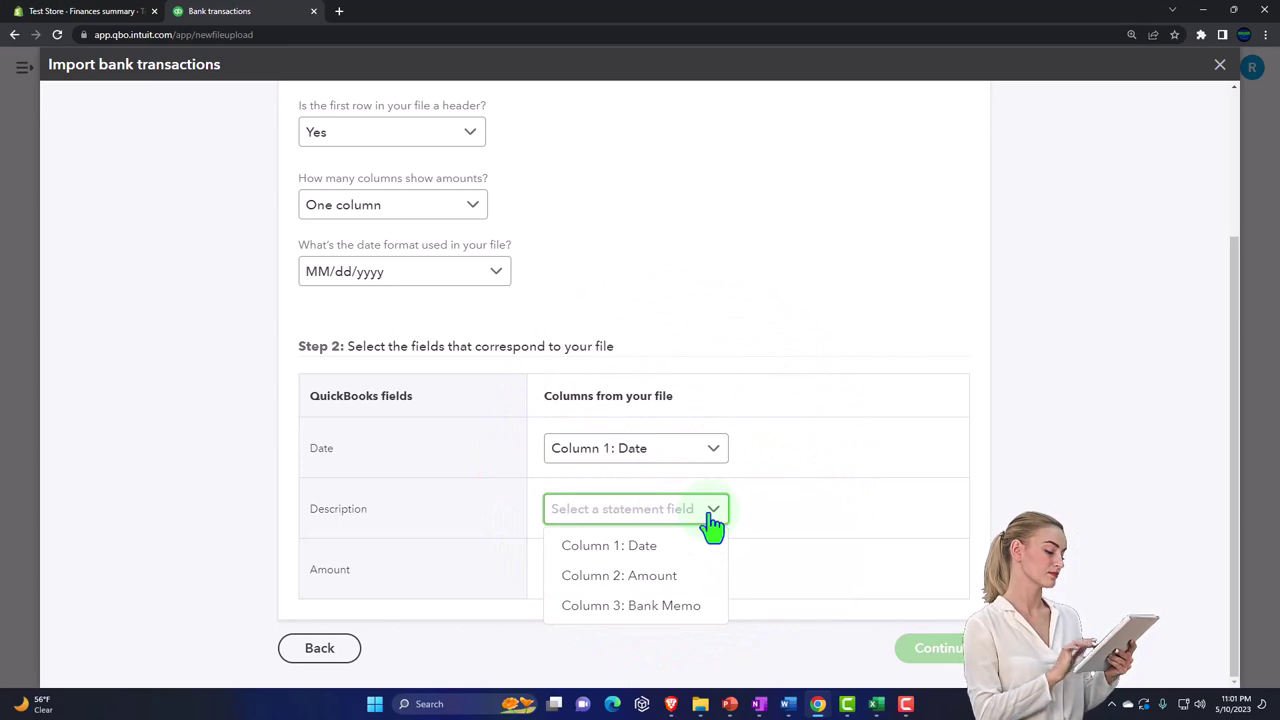
left_click(707, 608)
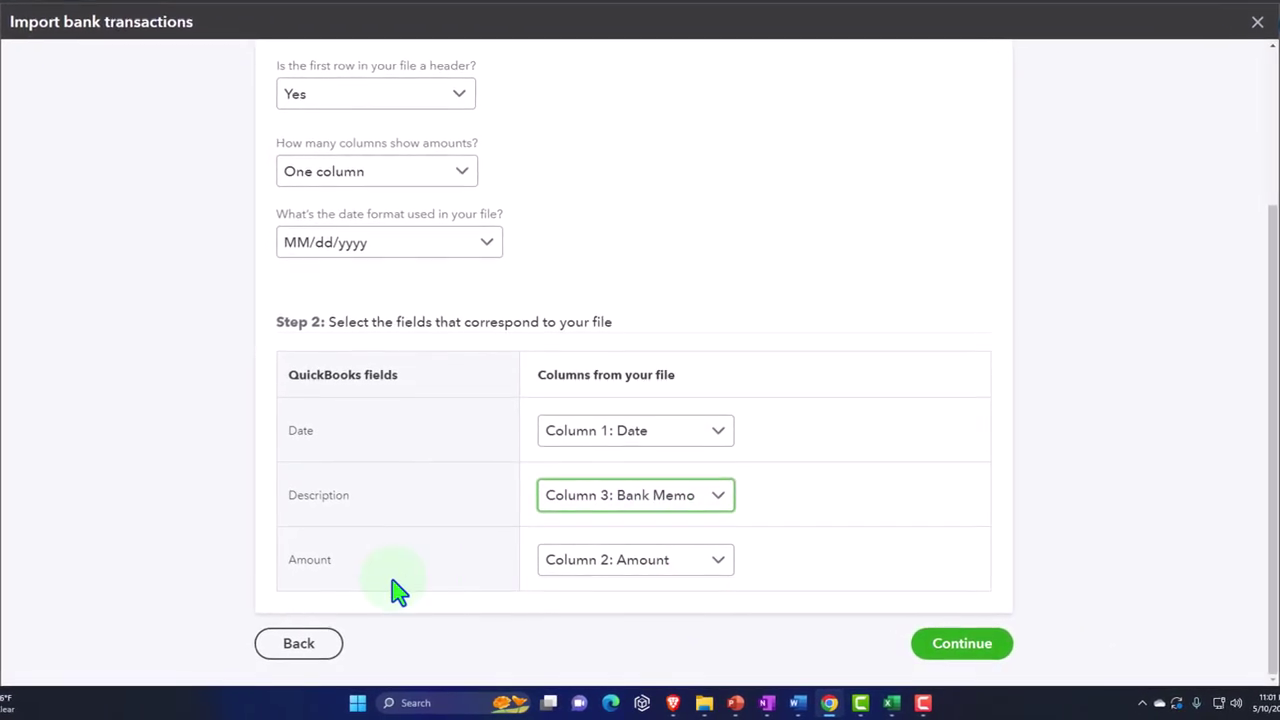
left_click(695, 572)
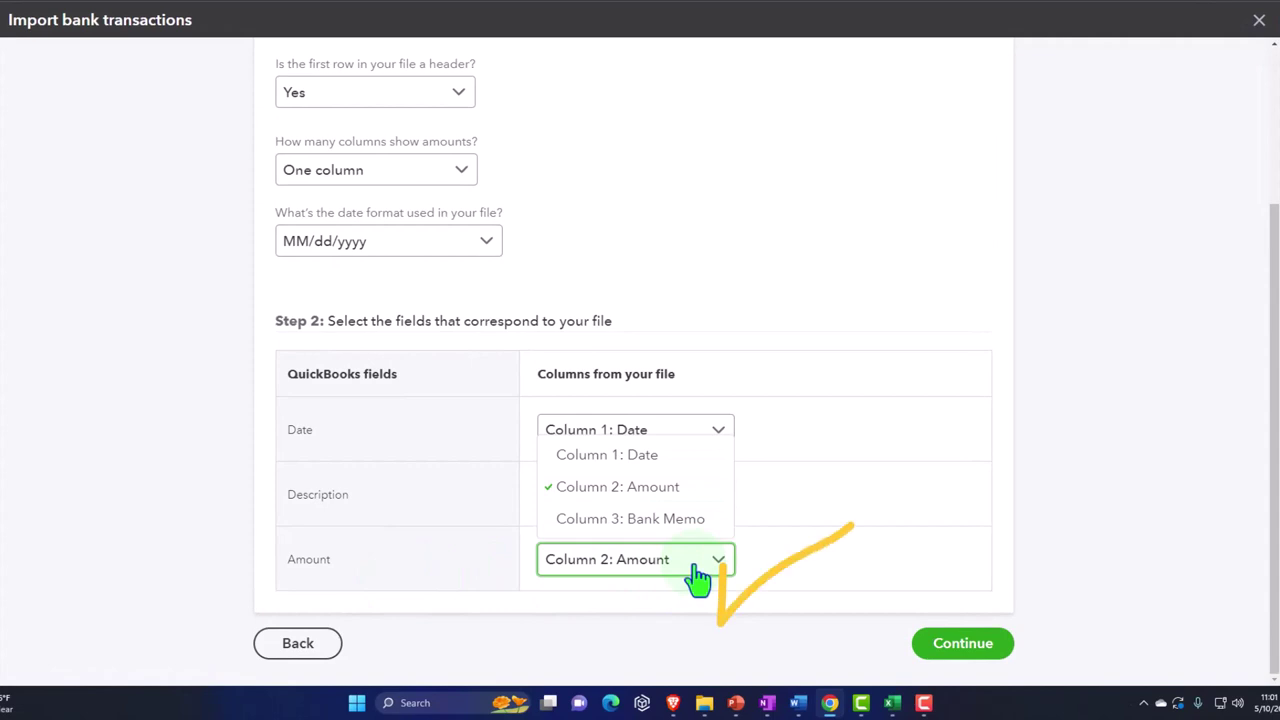
left_click(697, 578)
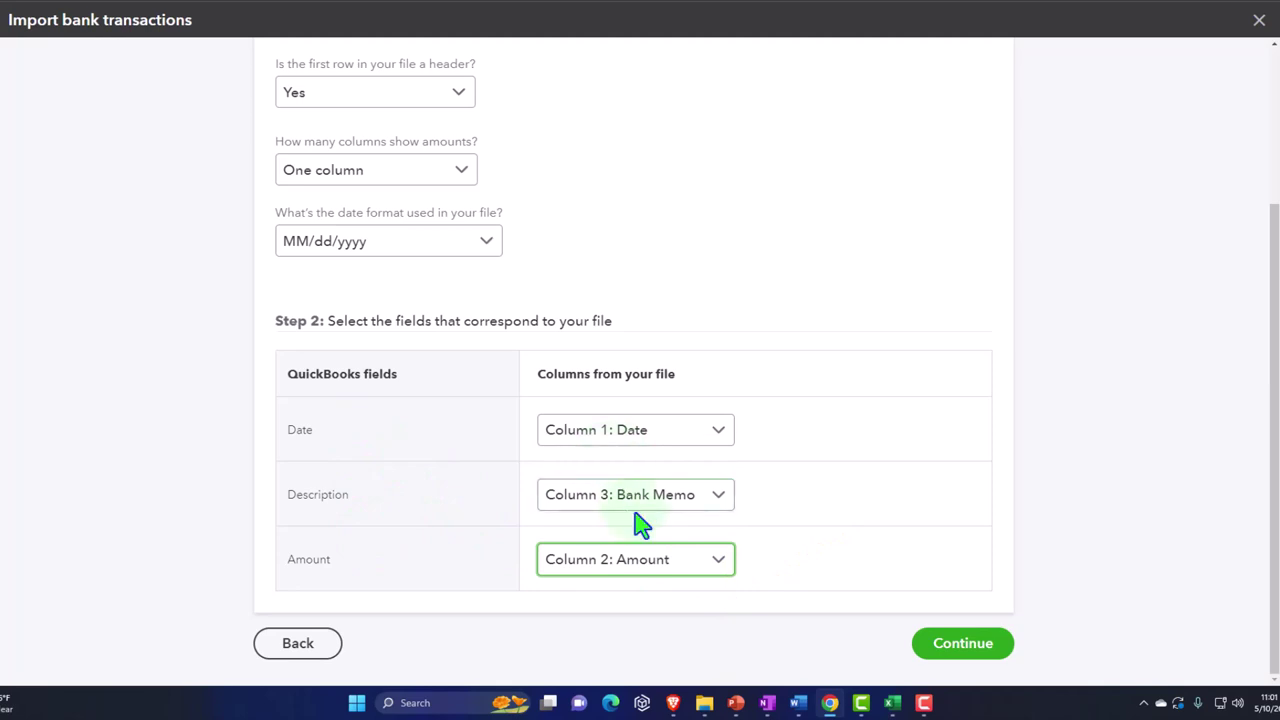
left_click(962, 646)
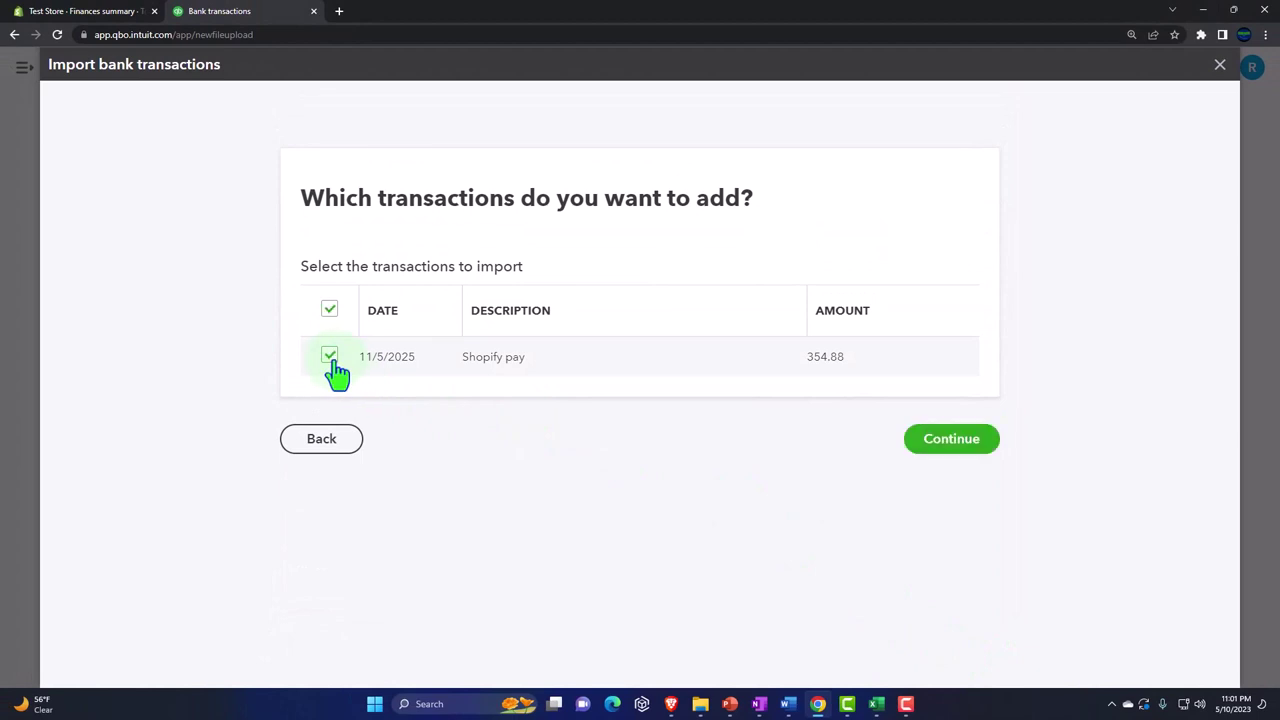
Import the 11/5/2025 Shopify pay transaction of 354.88 into Checking.
left_click(955, 445)
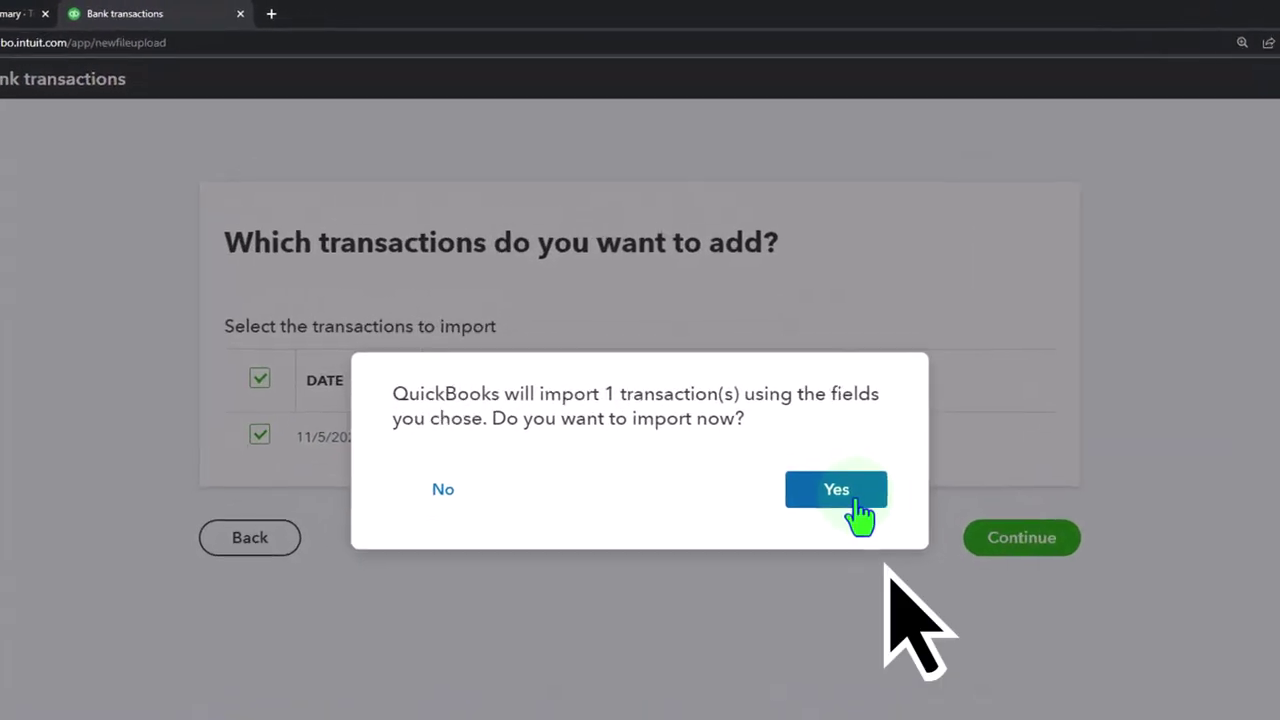
left_click(817, 406)
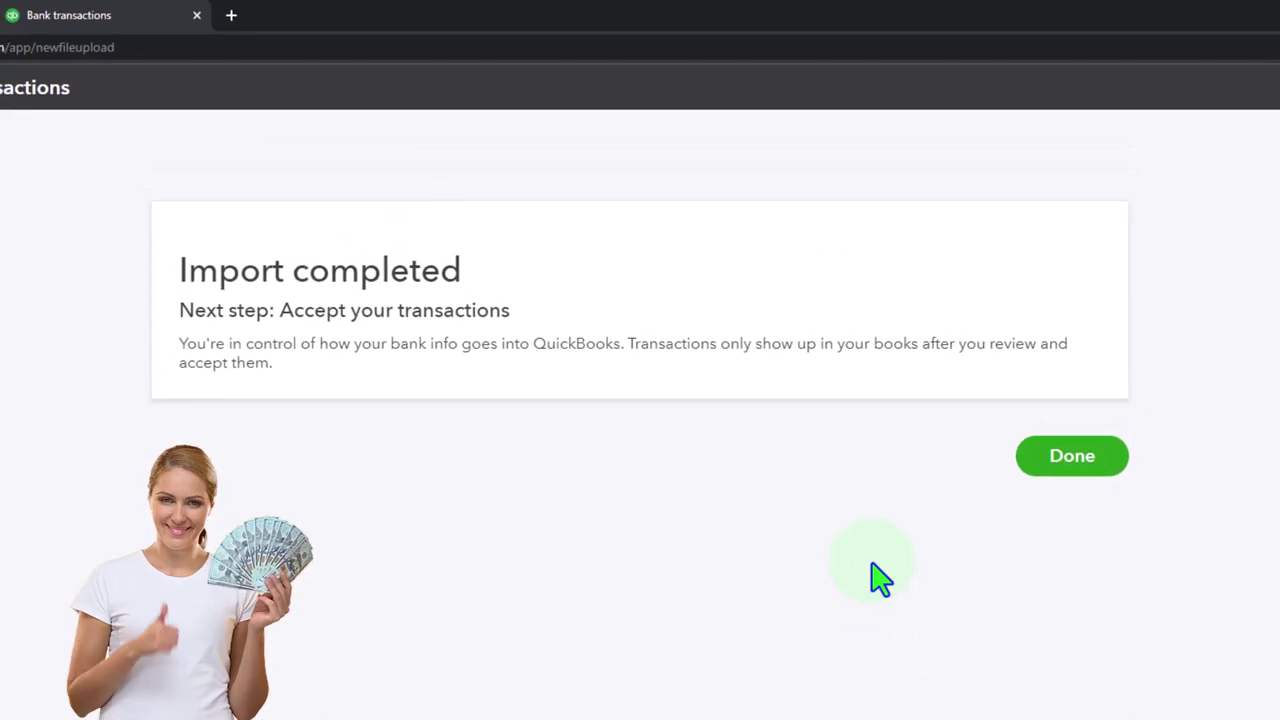
left_click(1040, 438)
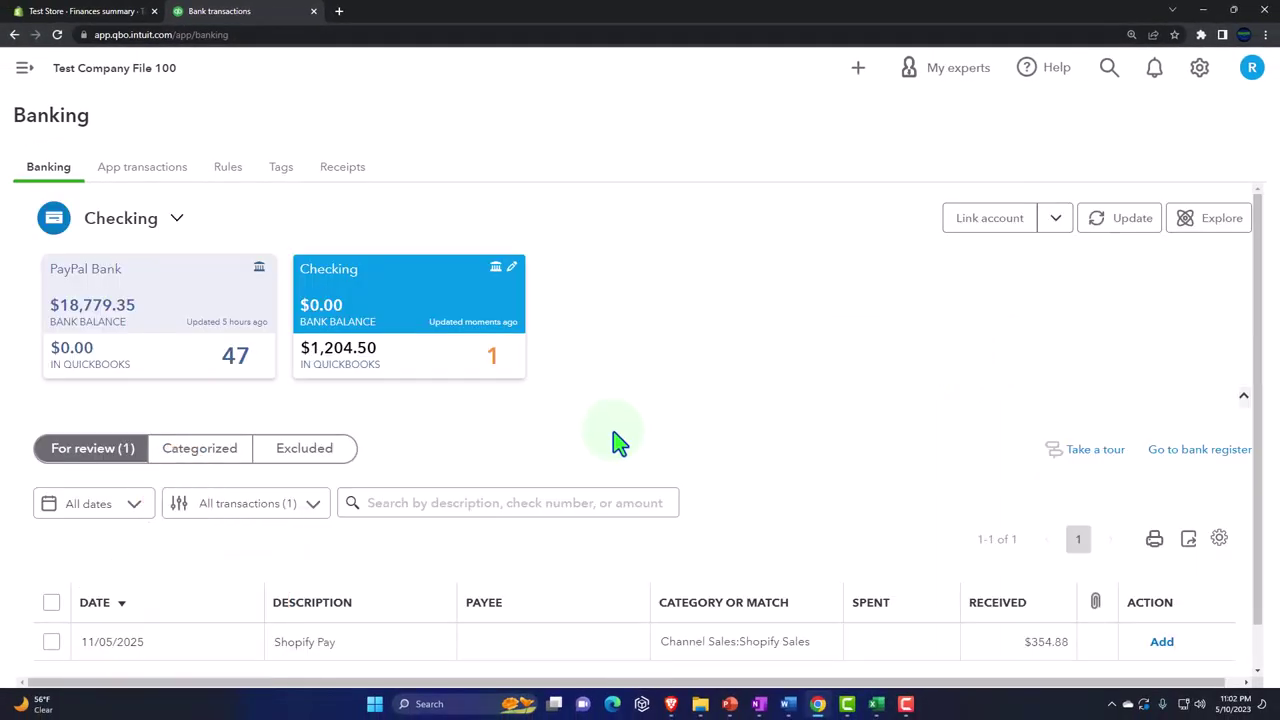
Scroll through the PayPal Bank account's four For review transactions.
scroll(614, 433, "down", 1)
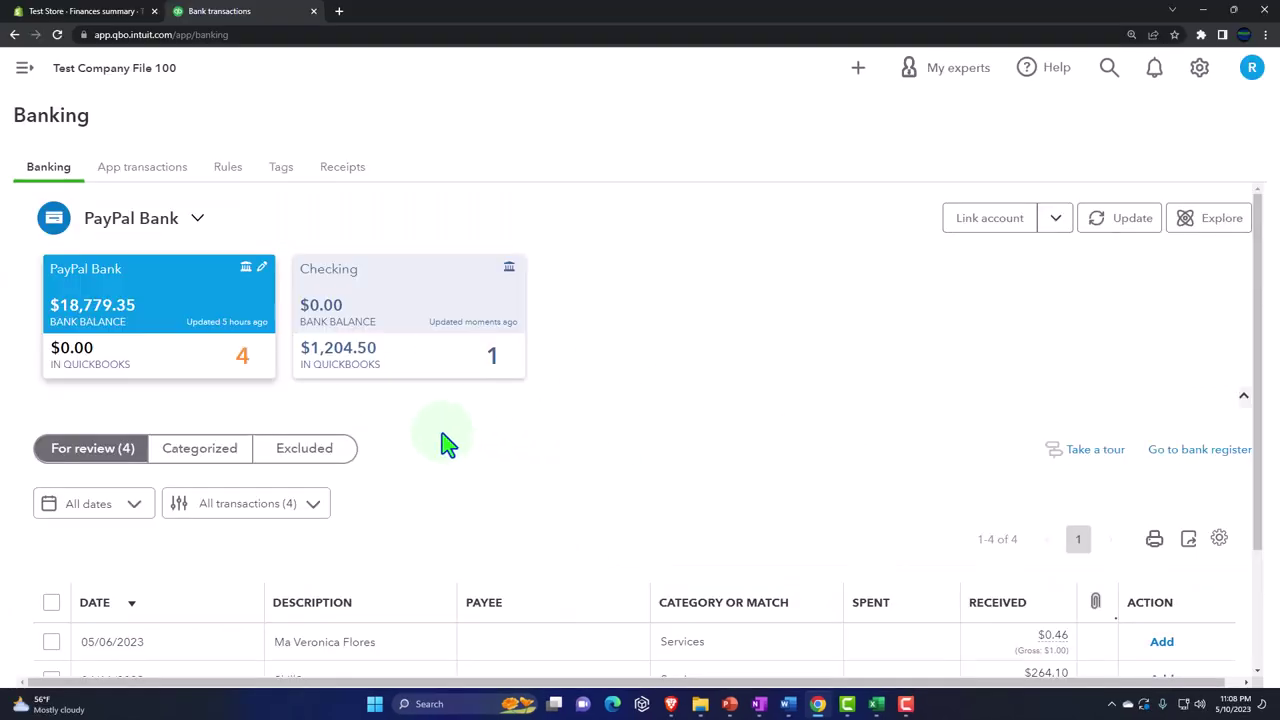
scroll(447, 445, "down", 2)
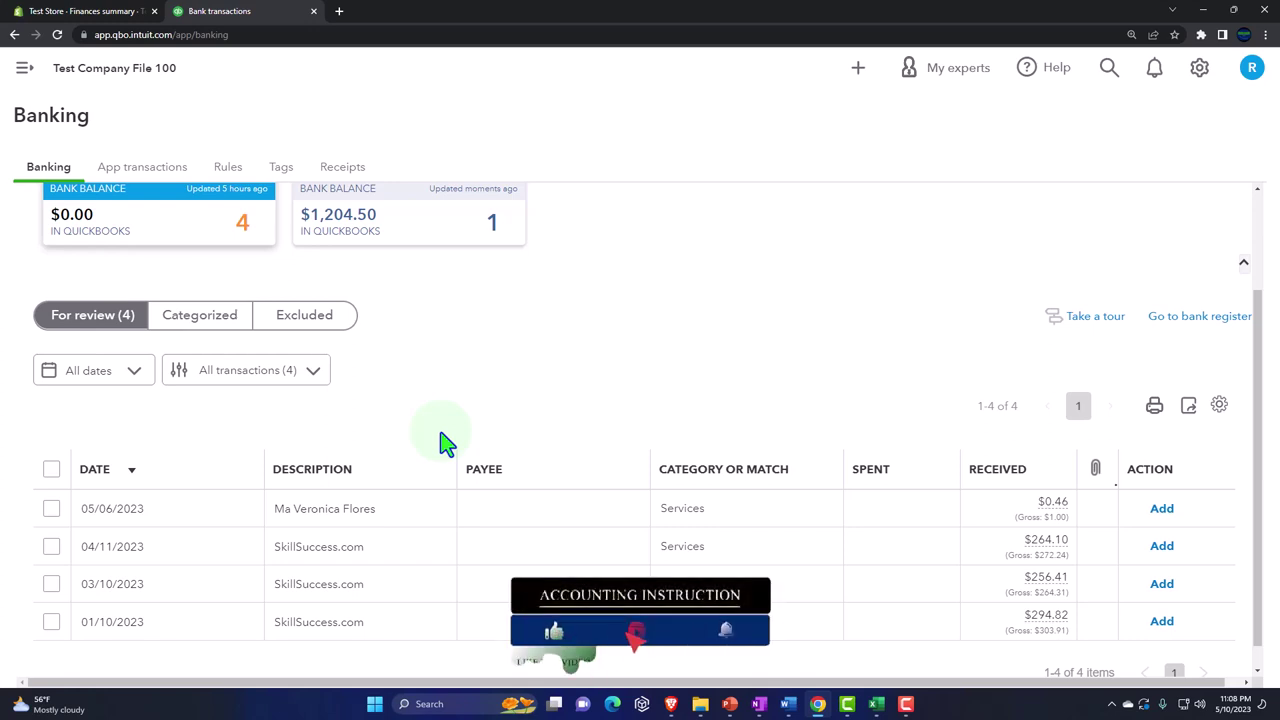
scroll(446, 441, "up", 2)
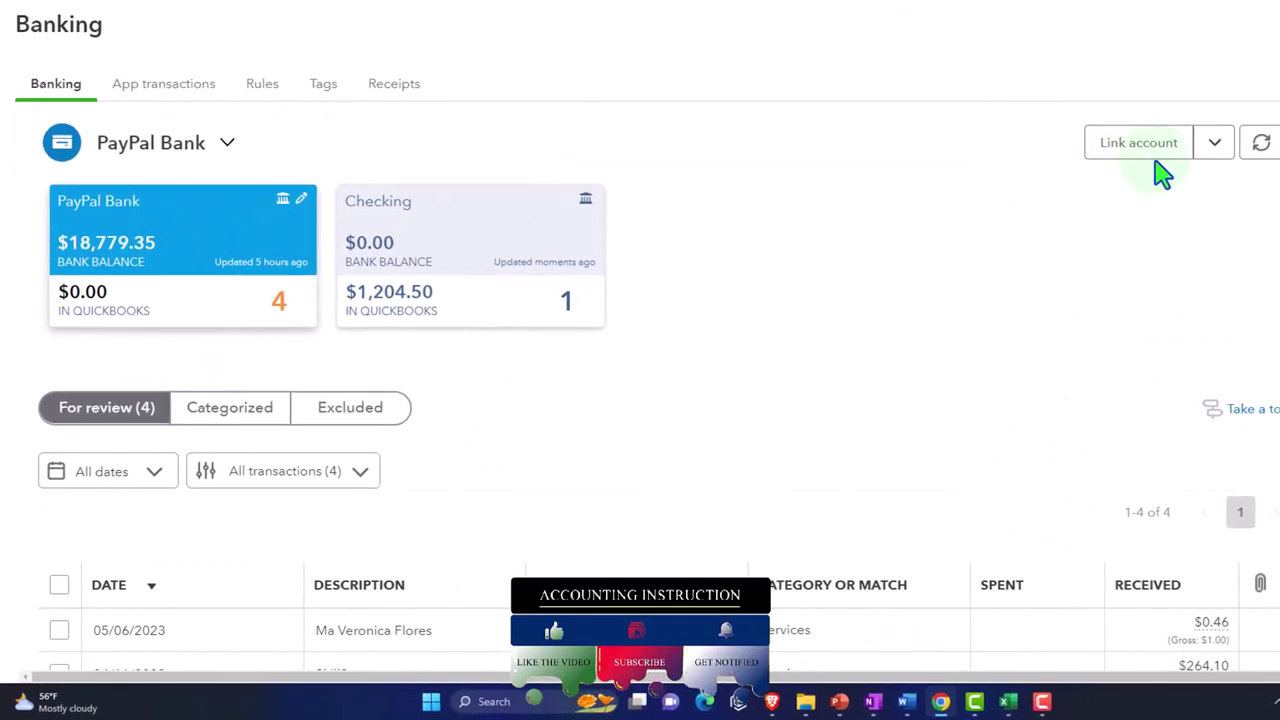
Upload PayPal Bank Feed 1.csv as a bank transaction file.
left_click(1215, 145)
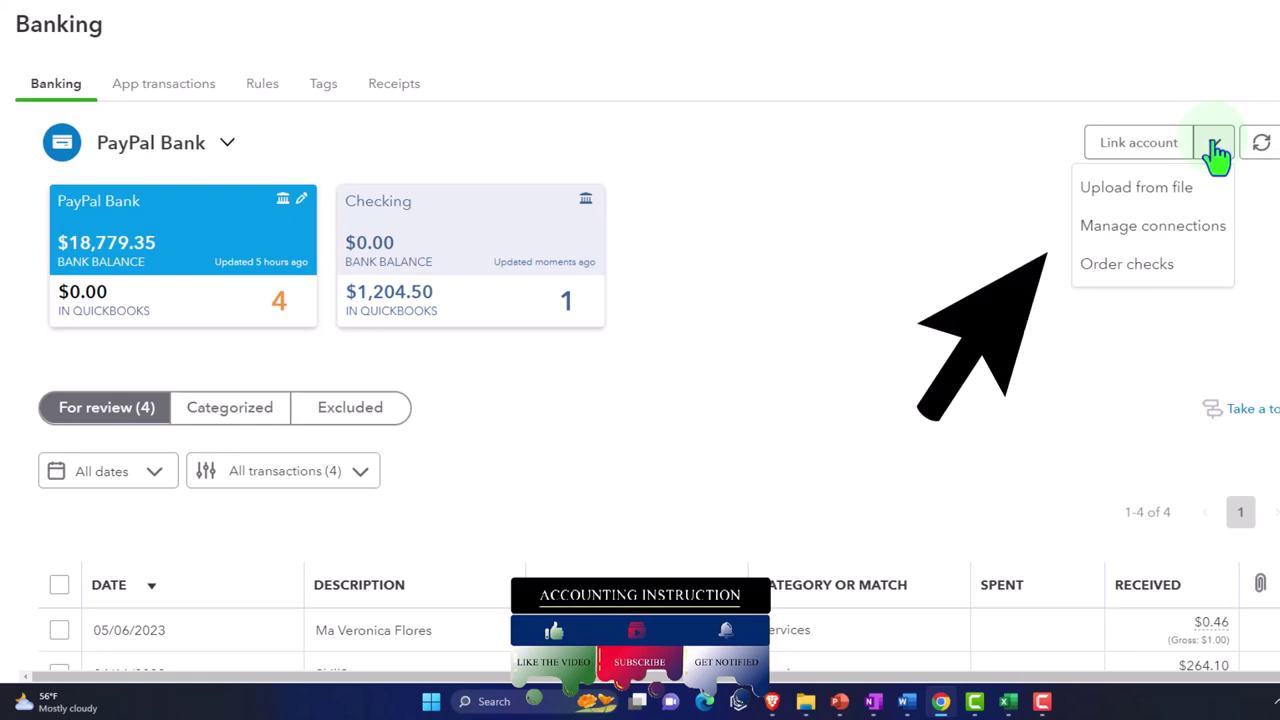
left_click(1185, 188)
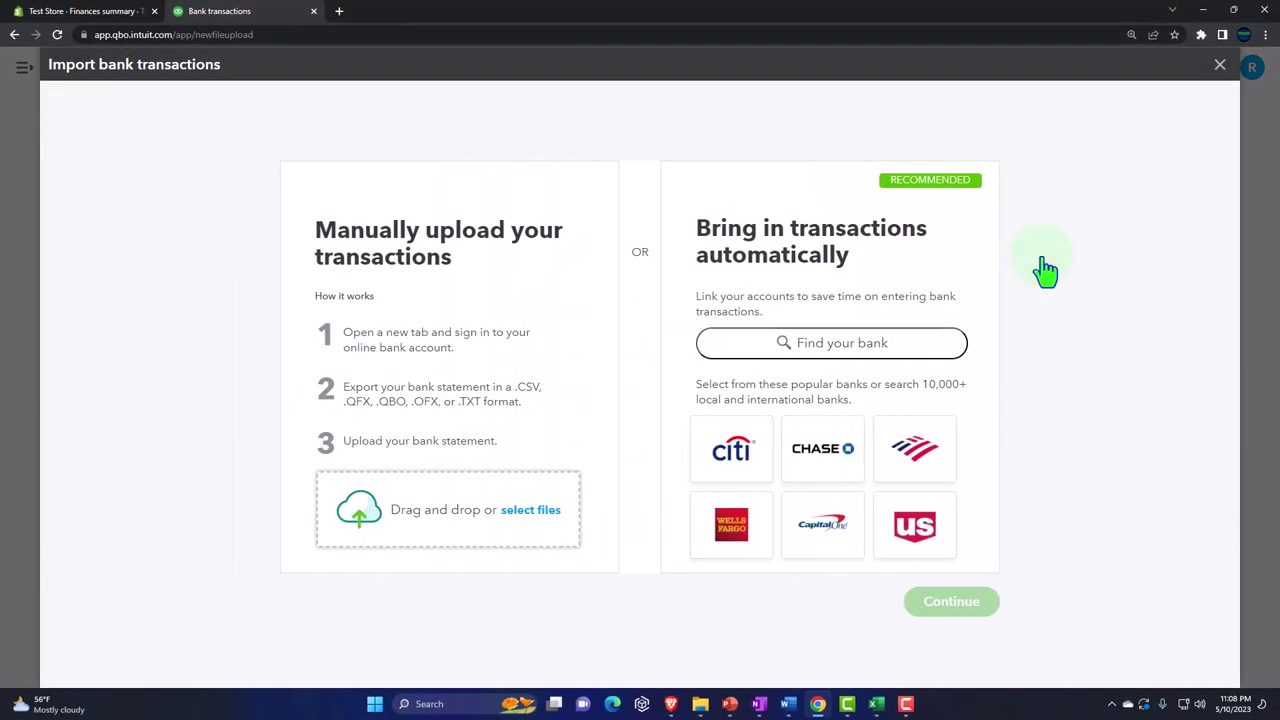
left_click(548, 513)
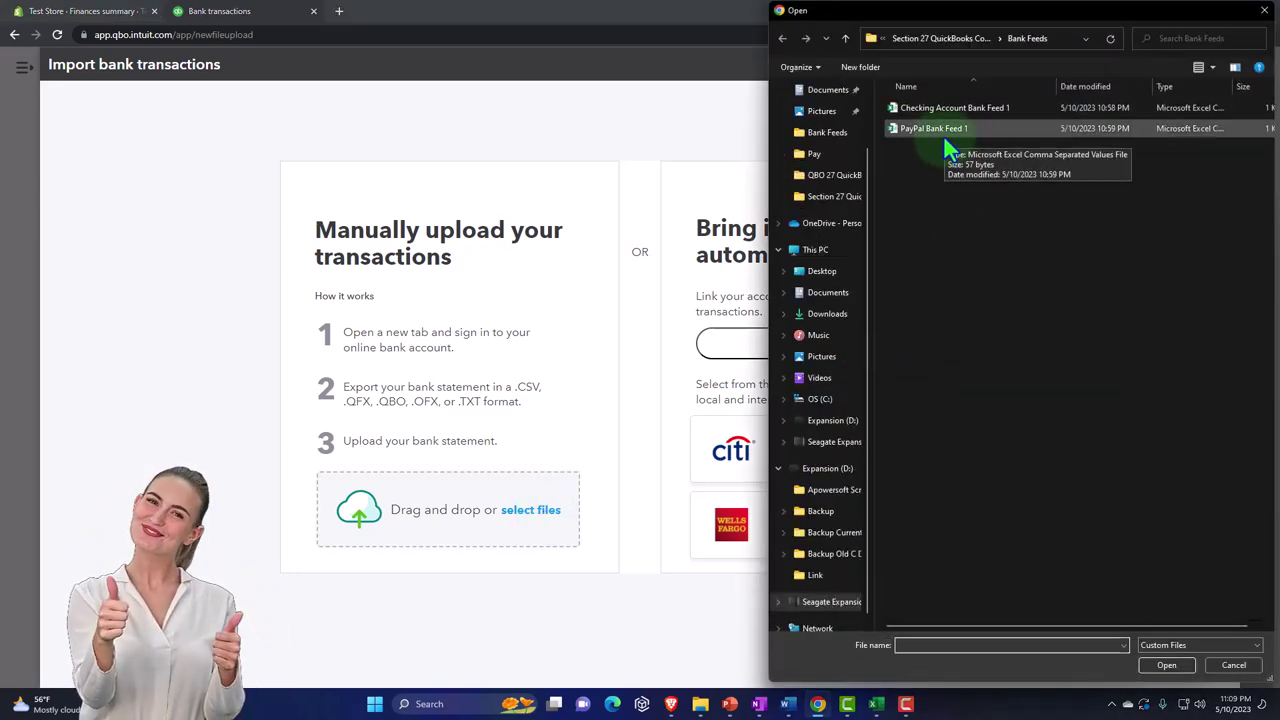
double_click(943, 134)
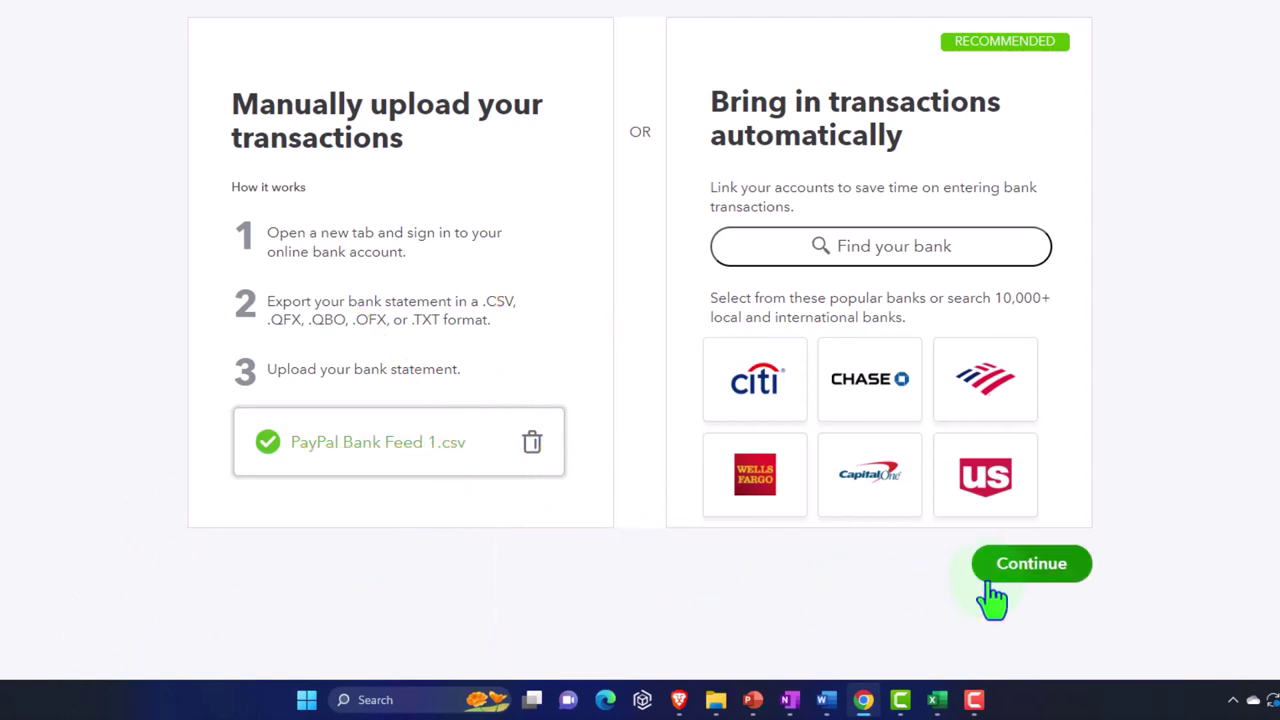
left_click(995, 580)
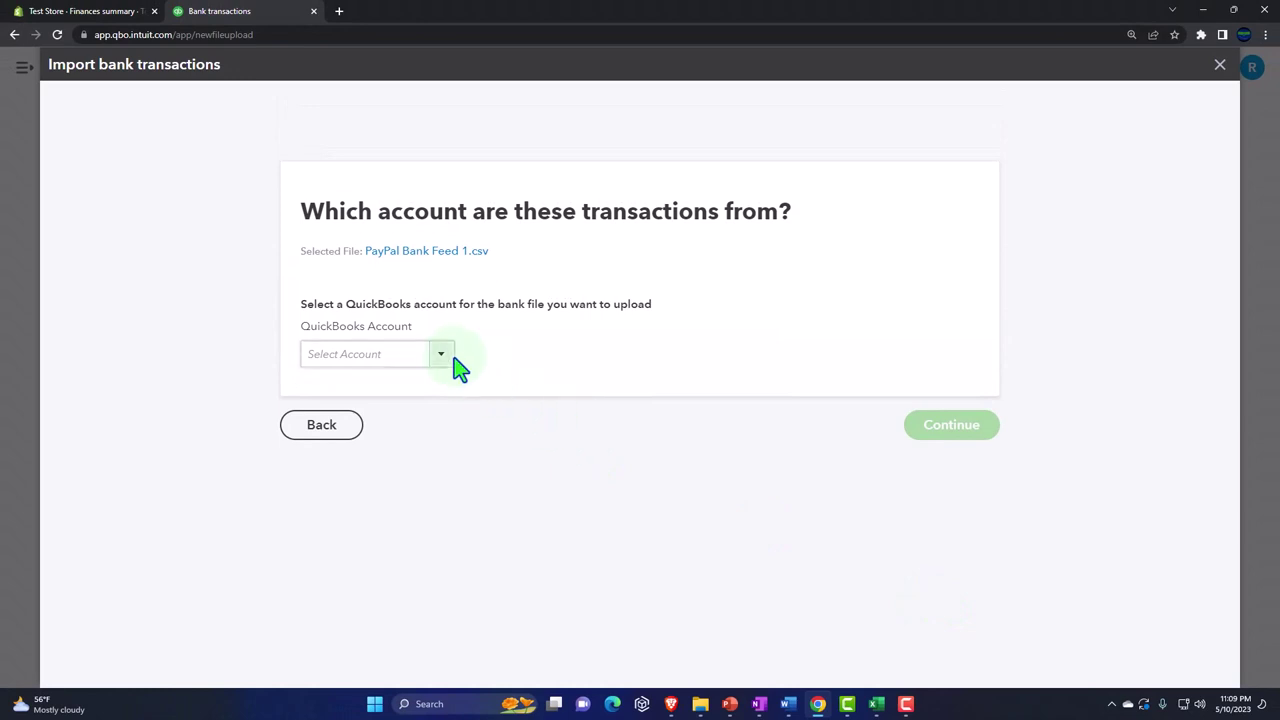
Assign PayPal Bank Feed 1.csv to the PayPal Bank account.
left_click(441, 356)
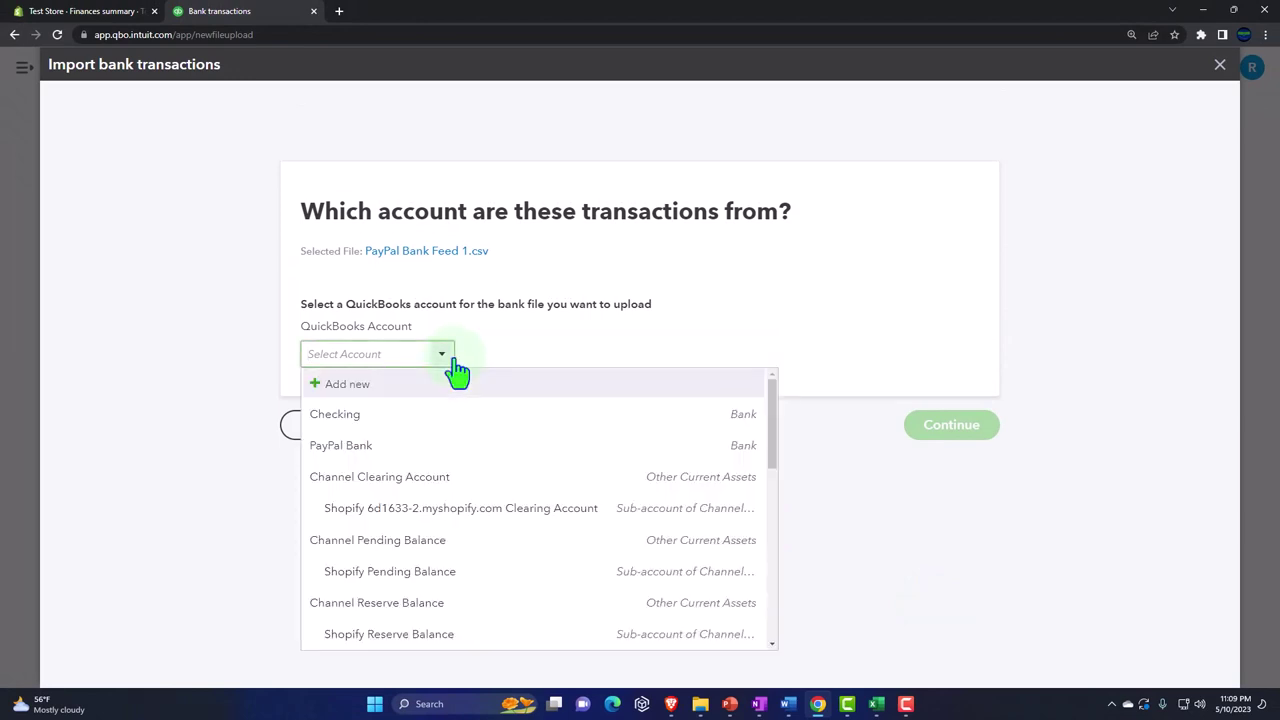
left_click(395, 447)
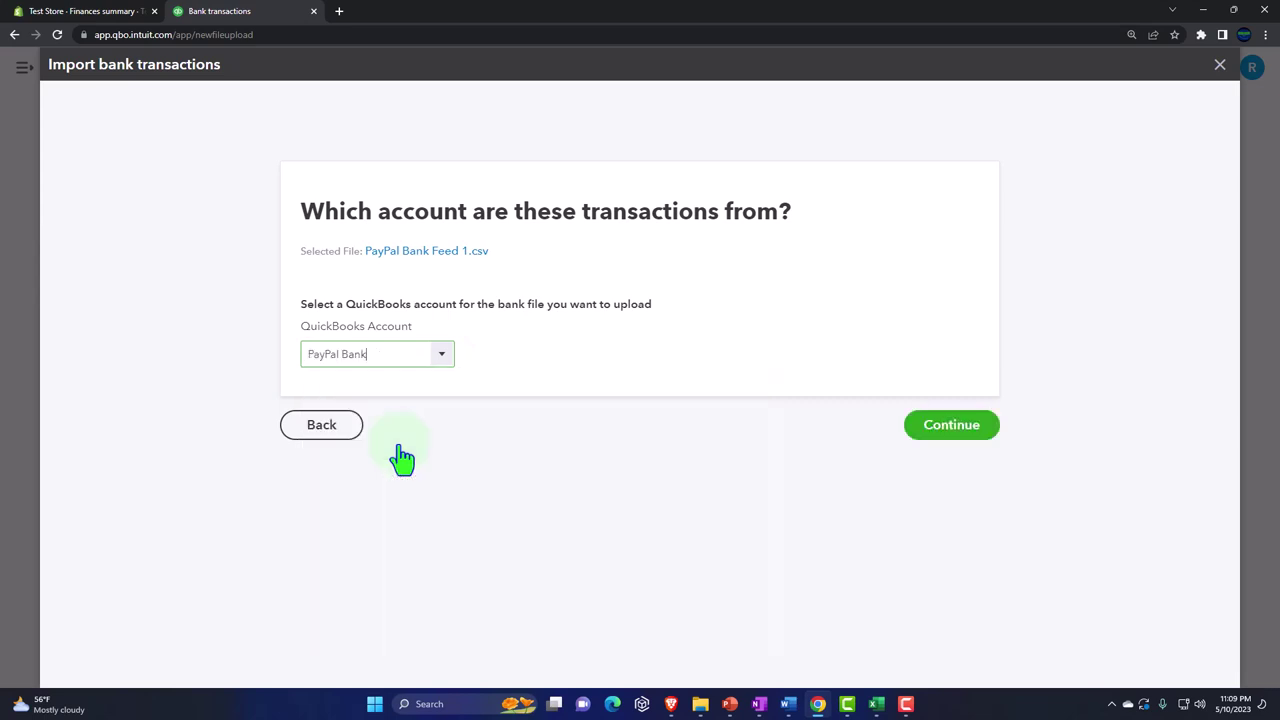
left_click(955, 426)
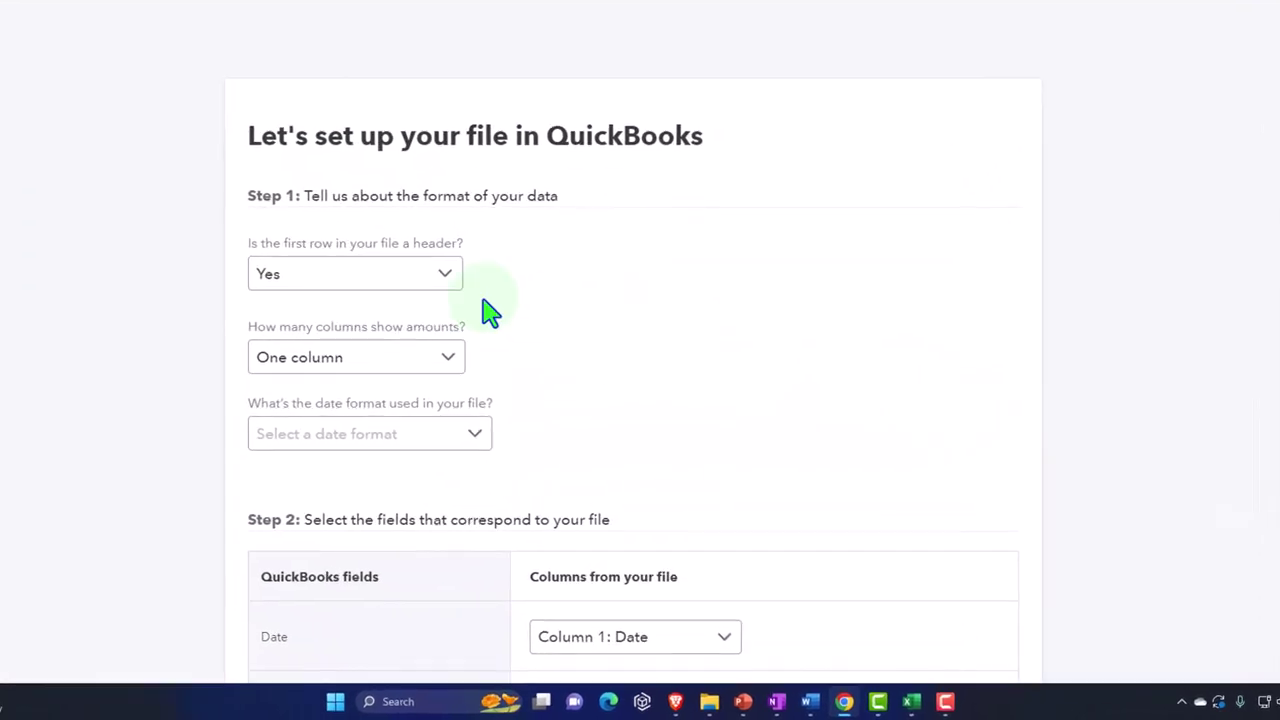
Keep the header row and one amount column, and set dates to MM/dd/yyyy.
left_click(420, 213)
left_click(423, 216)
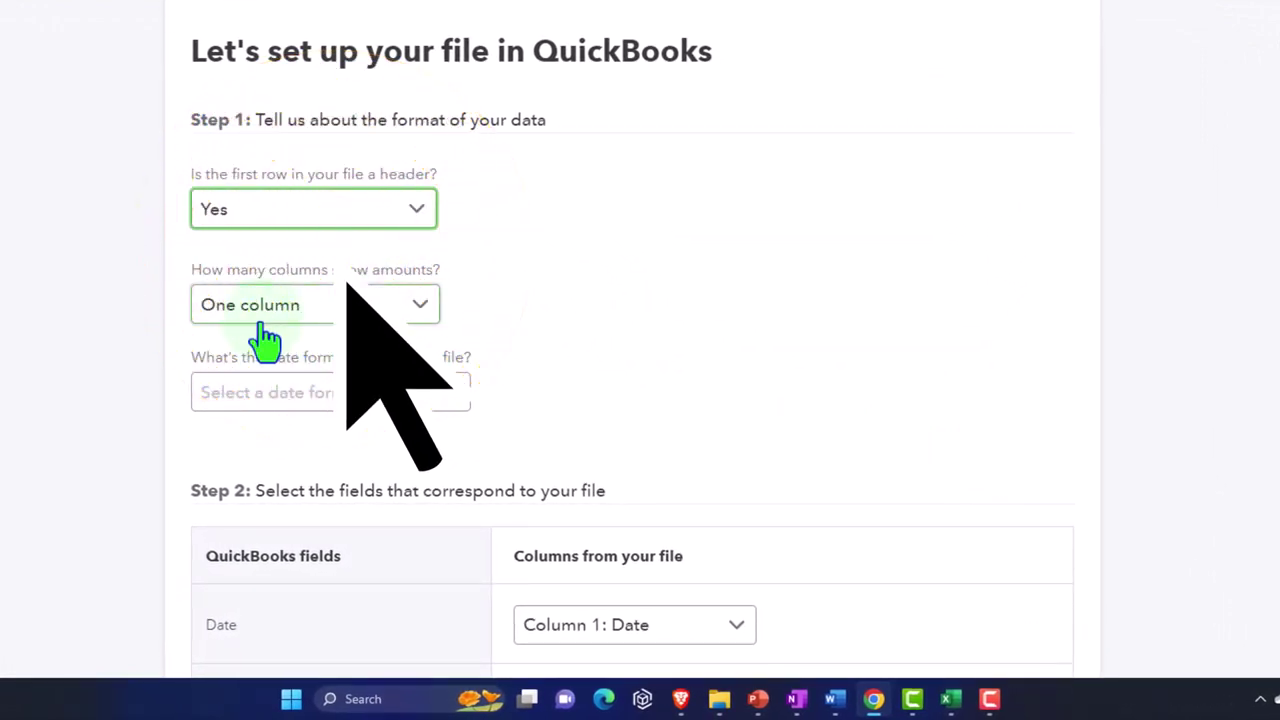
left_click(420, 310)
left_click(420, 310)
scroll(423, 318, "down", 1)
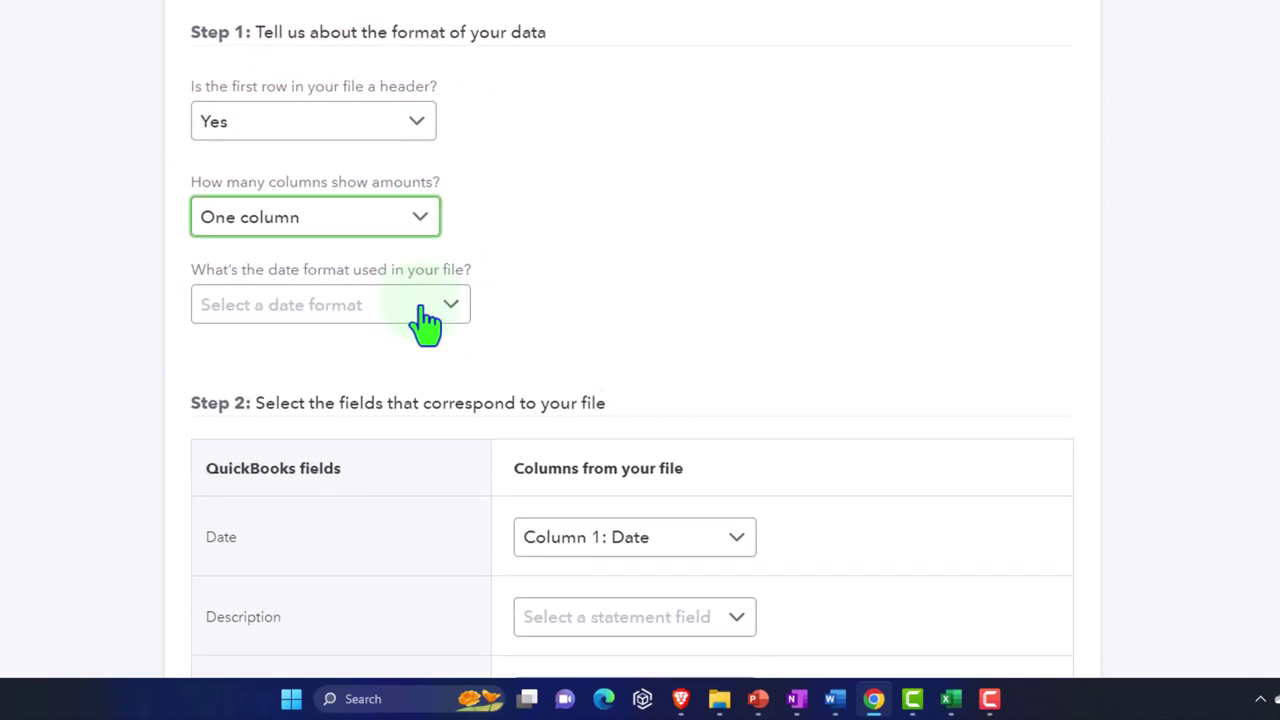
left_click(421, 306)
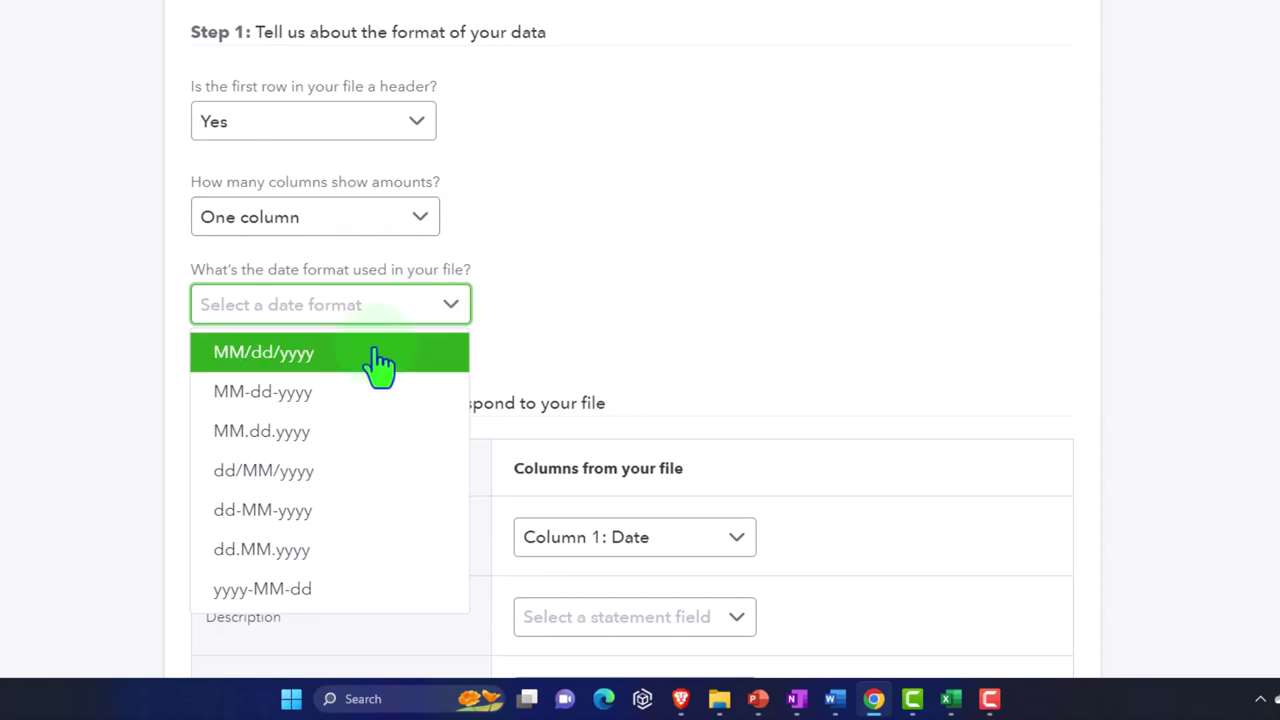
left_click(378, 355)
Map Description to Column 3: Bank Memo and continue to transaction selection.
scroll(134, 400, "down", 2)
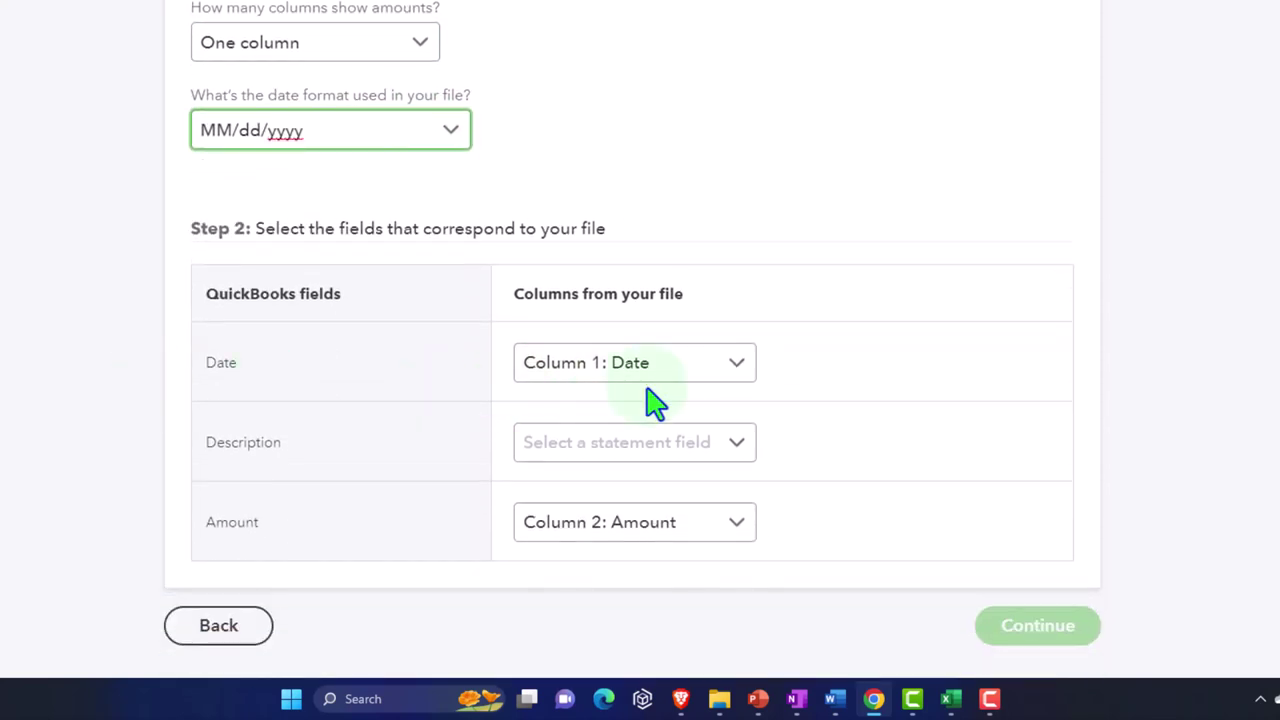
left_click(745, 448)
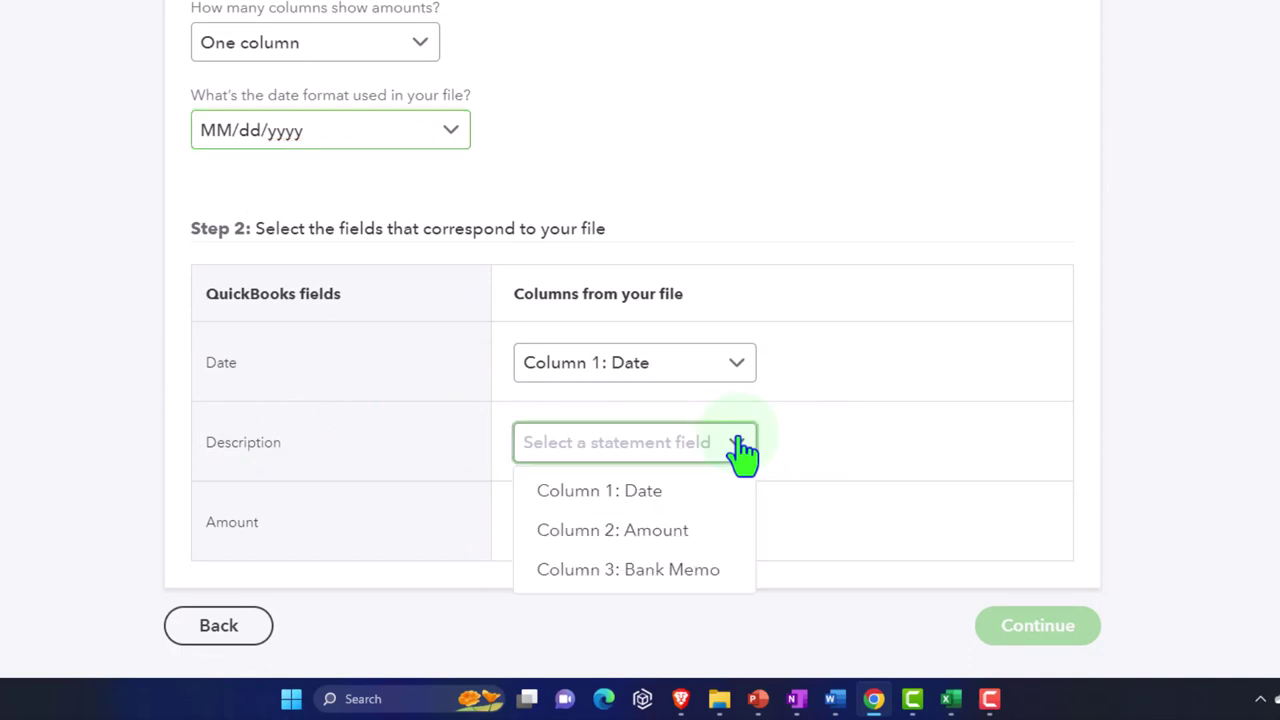
left_click(695, 572)
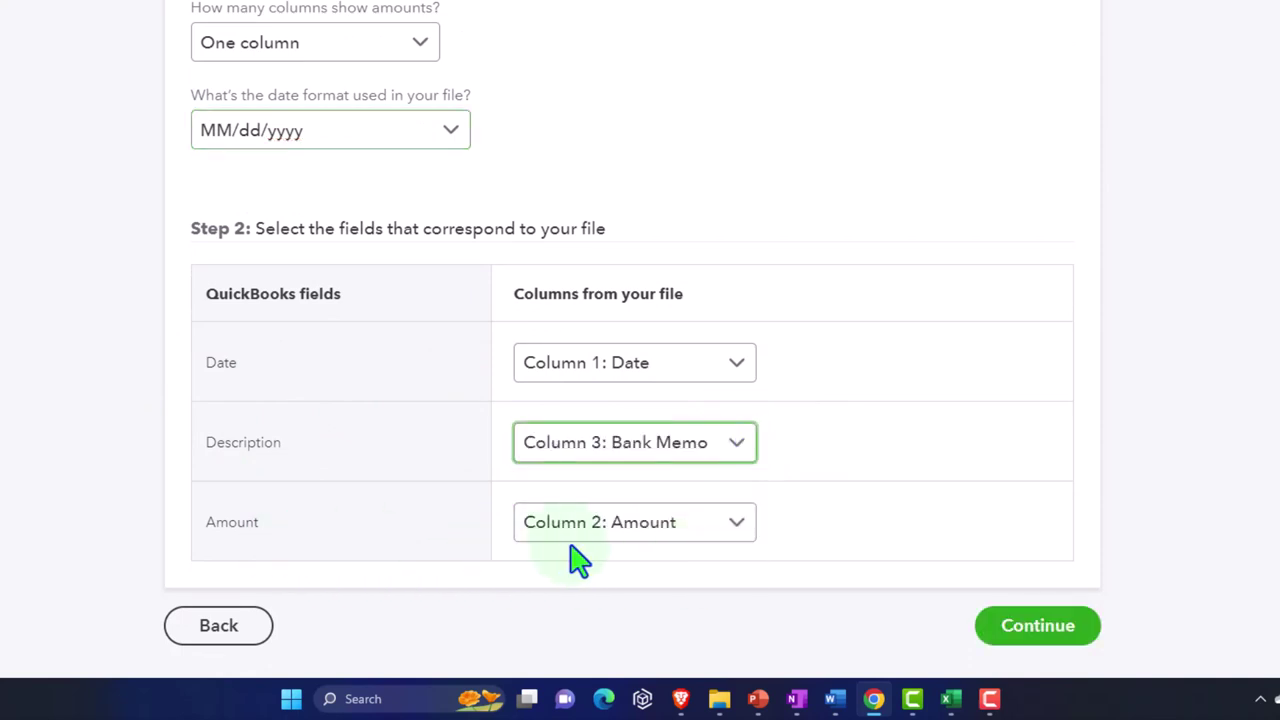
left_click(936, 648)
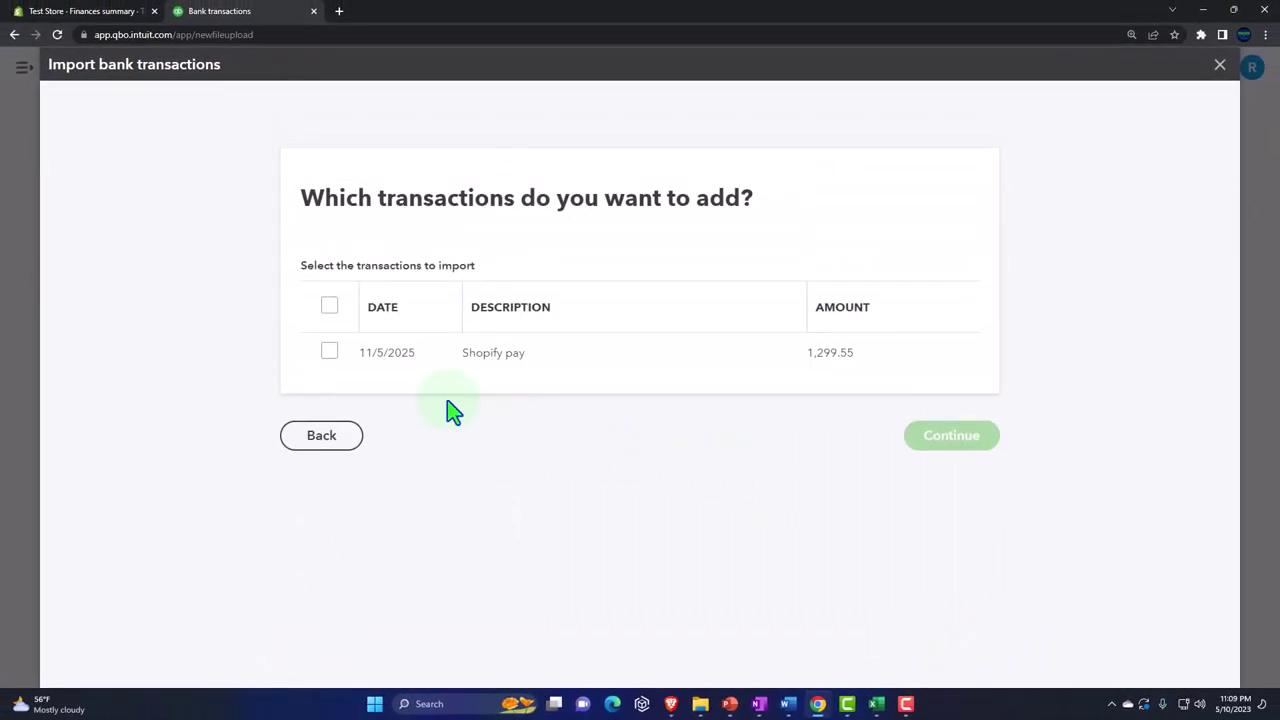
Import the 11/5/2025 Shopify pay transaction of 1,299.55 into PayPal Bank and confirm completion.
left_click(331, 352)
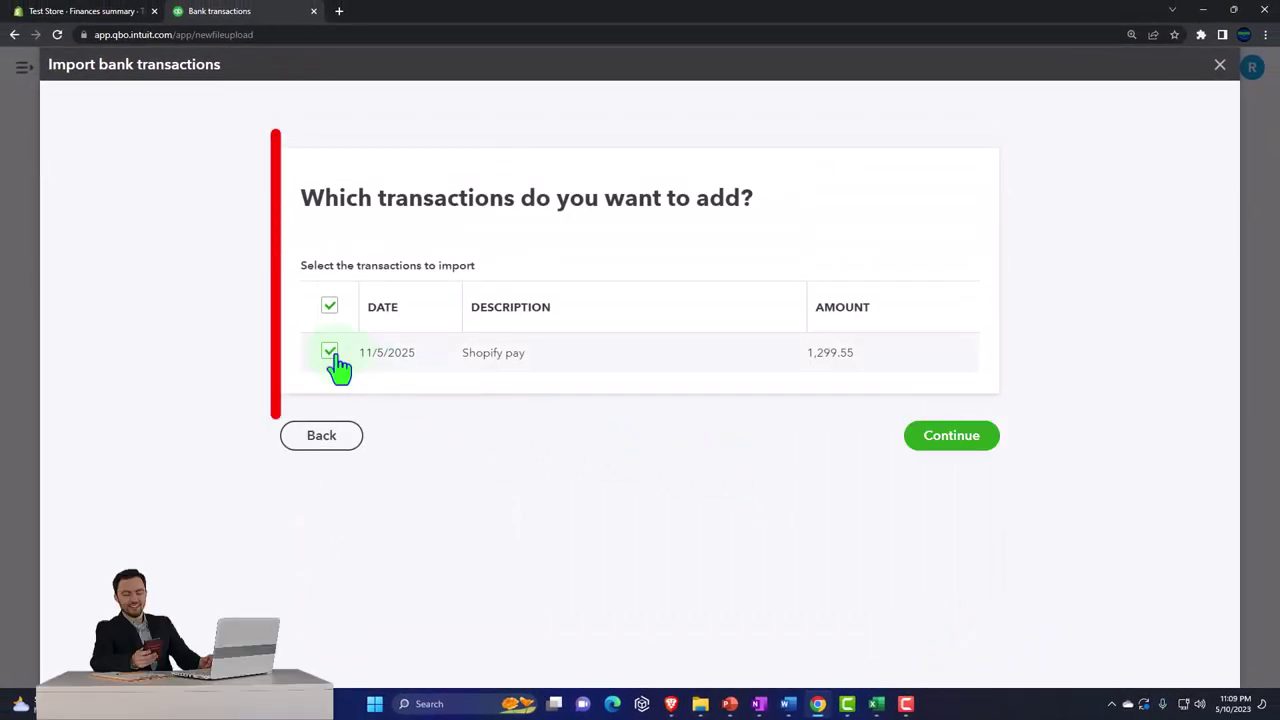
left_click(913, 450)
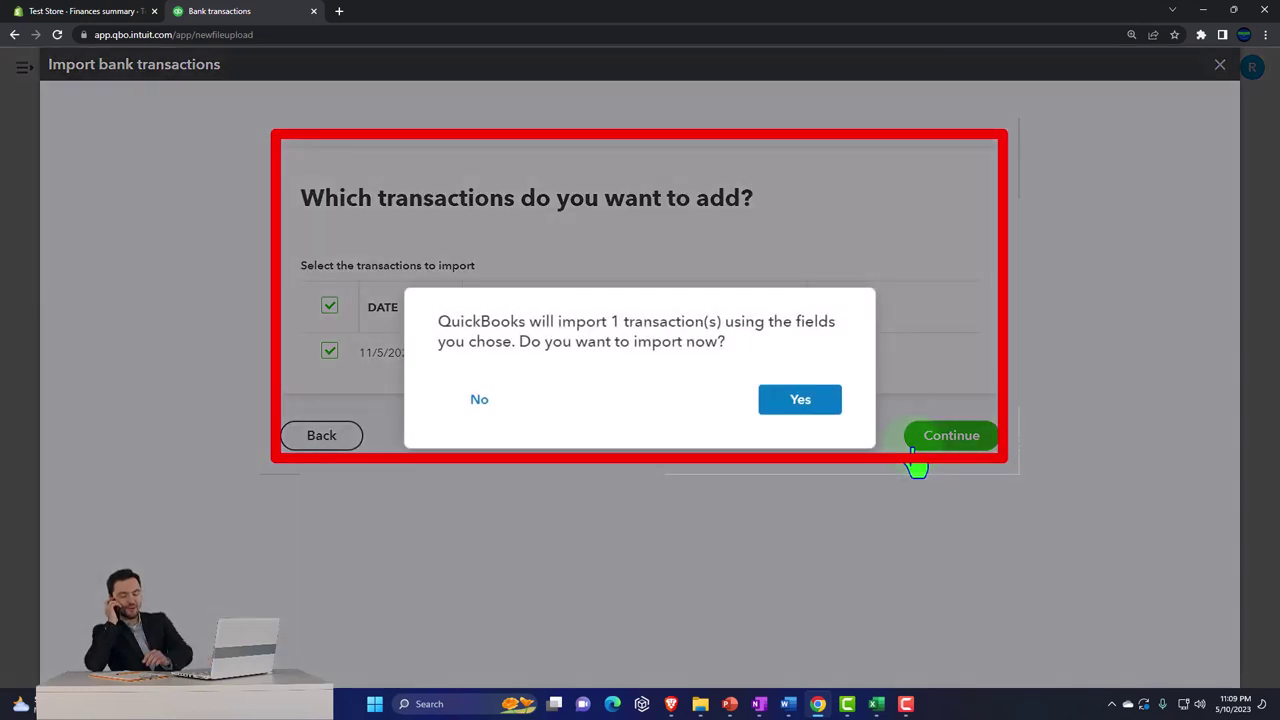
left_click(800, 400)
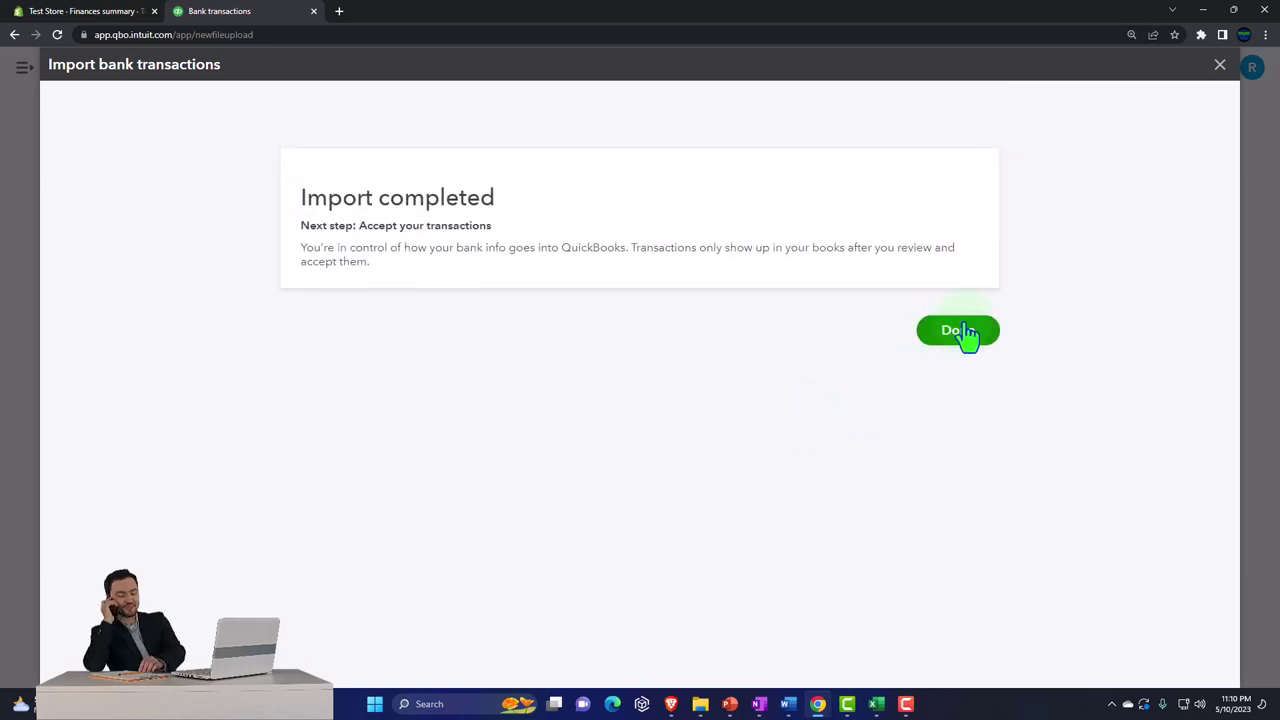
left_click(958, 330)
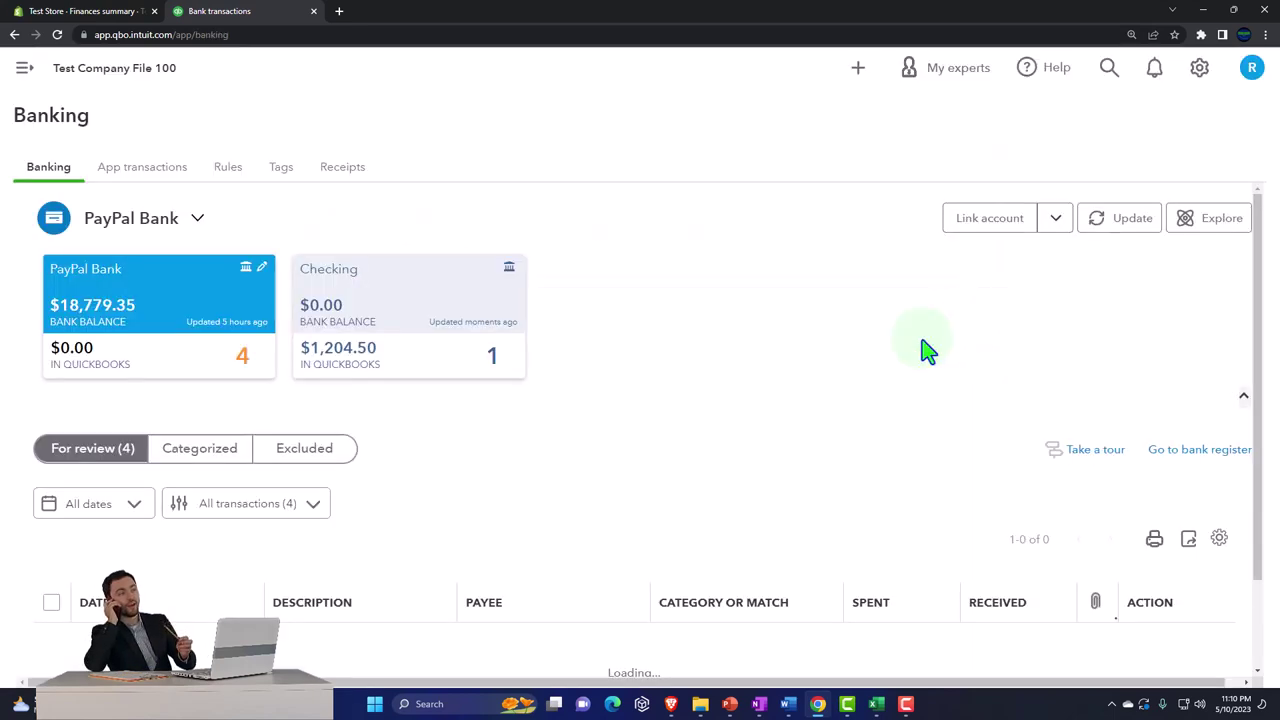
Expand the 05/06/2023 $0.46 PayPal sale to view its Sales Receipt to PayPal Sales categorization.
scroll(680, 438, "down", 2)
scroll(680, 438, "down", 1)
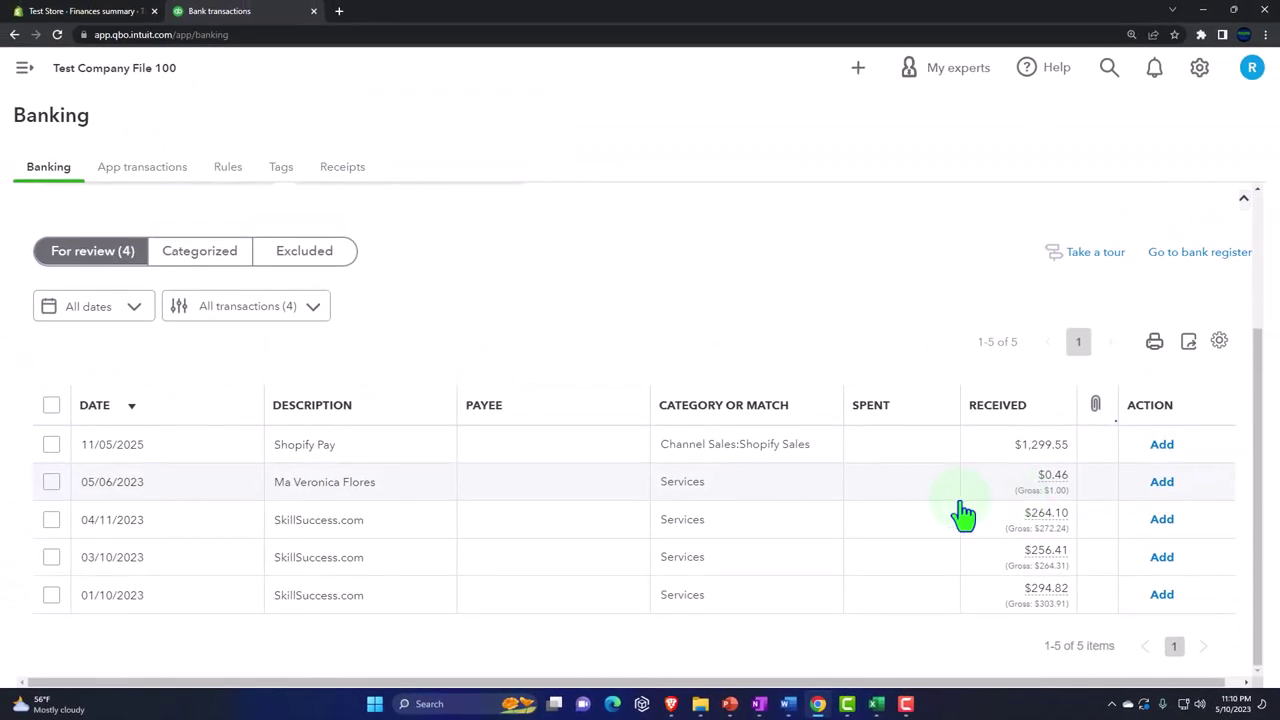
left_click(577, 502)
scroll(577, 500, "down", 2)
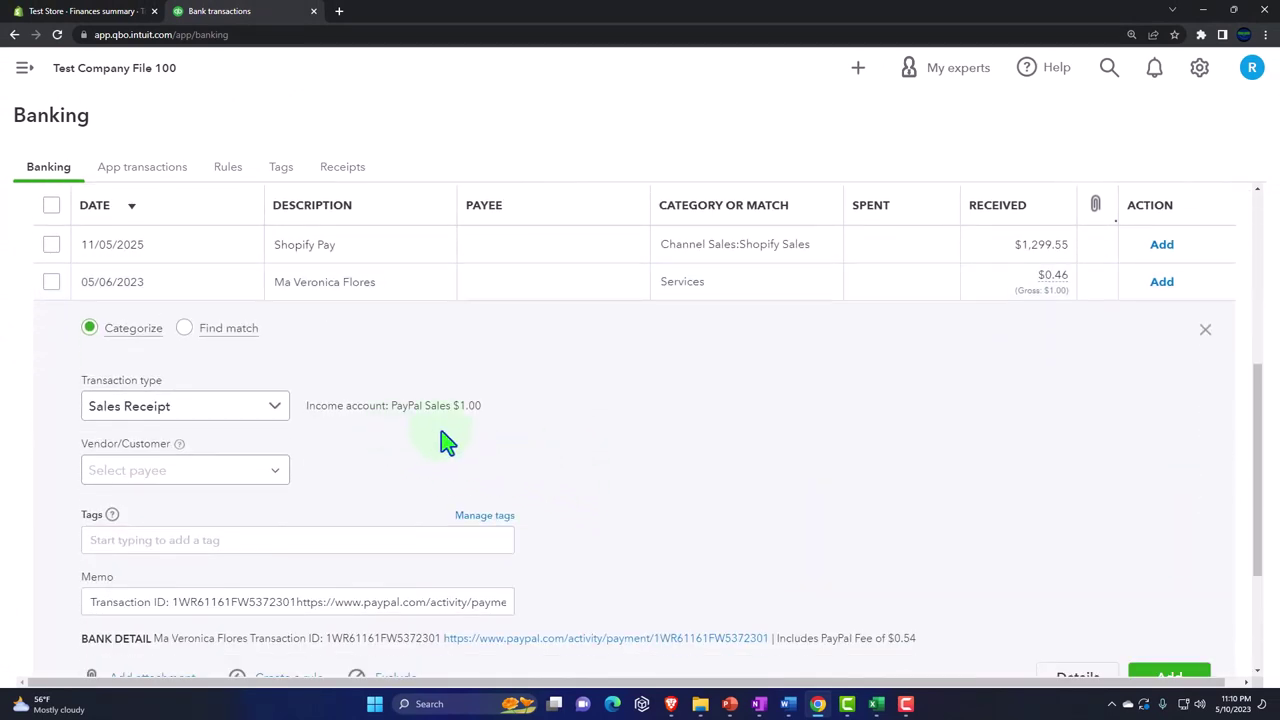
scroll(453, 440, "down", 1)
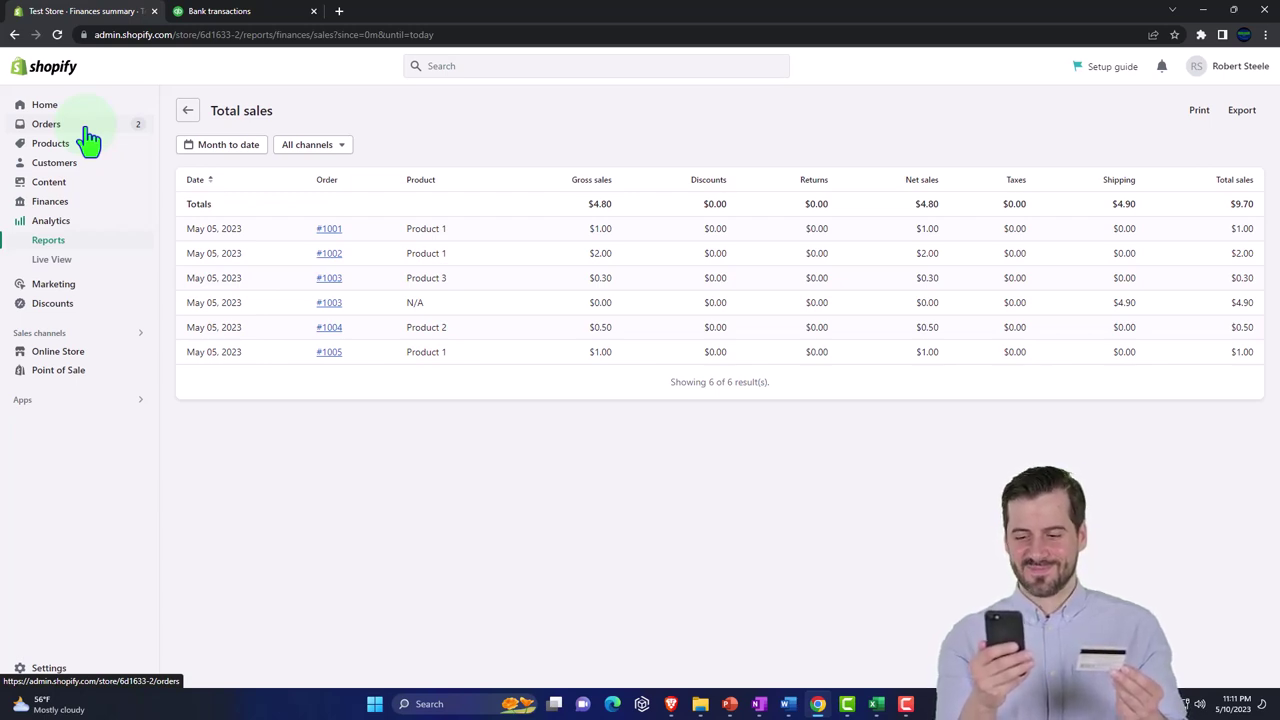
left_click(215, 12)
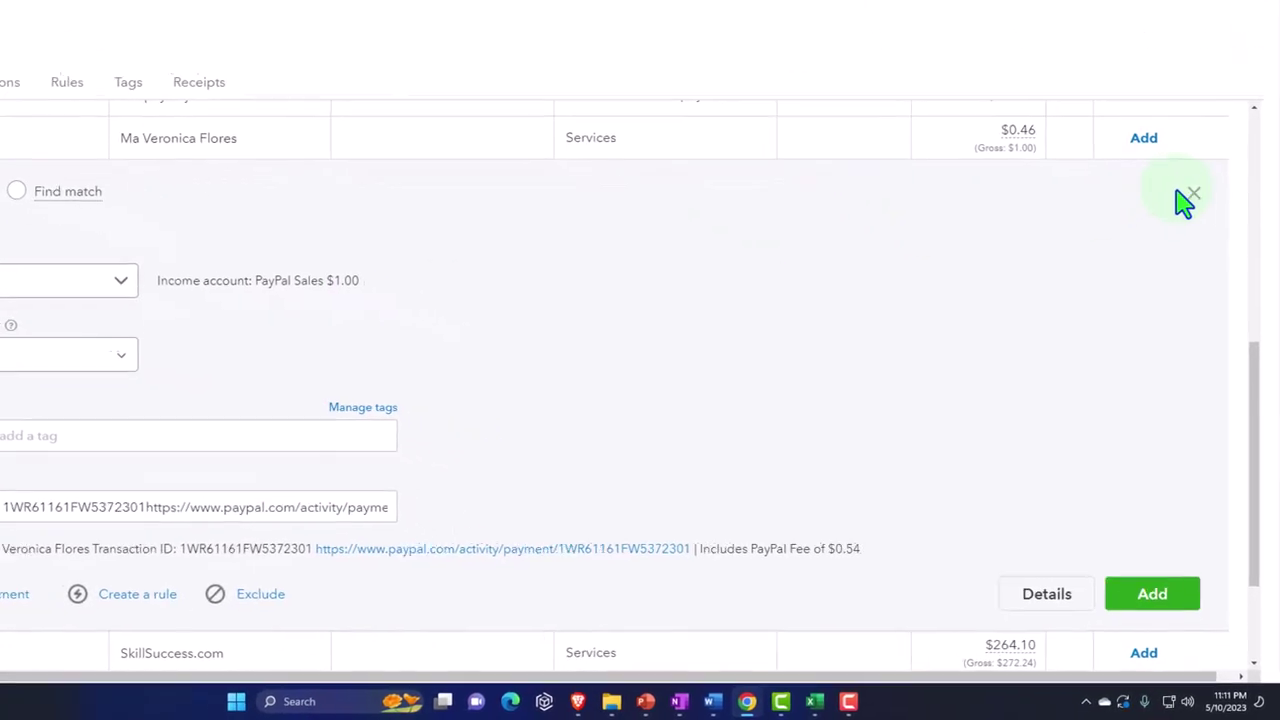
Review the transaction type choices and keep Sales Receipt selected.
scroll(1178, 215, "down", 1)
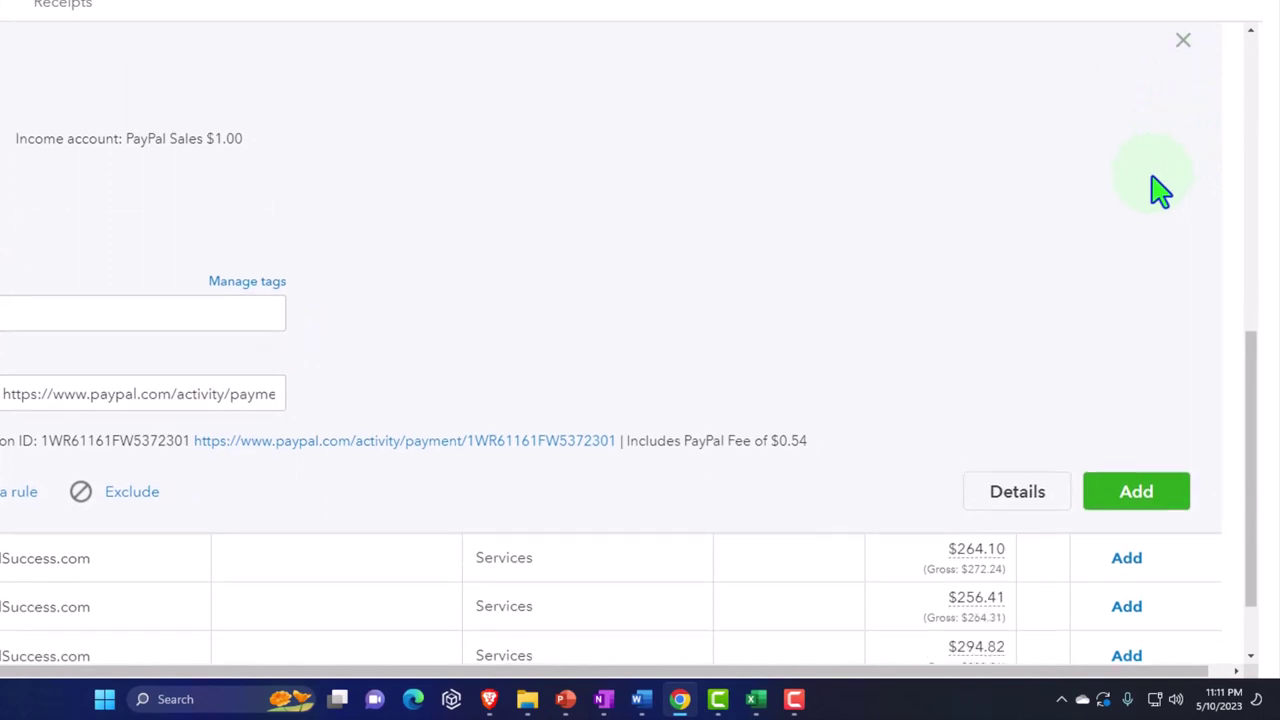
scroll(990, 425, "up", 1)
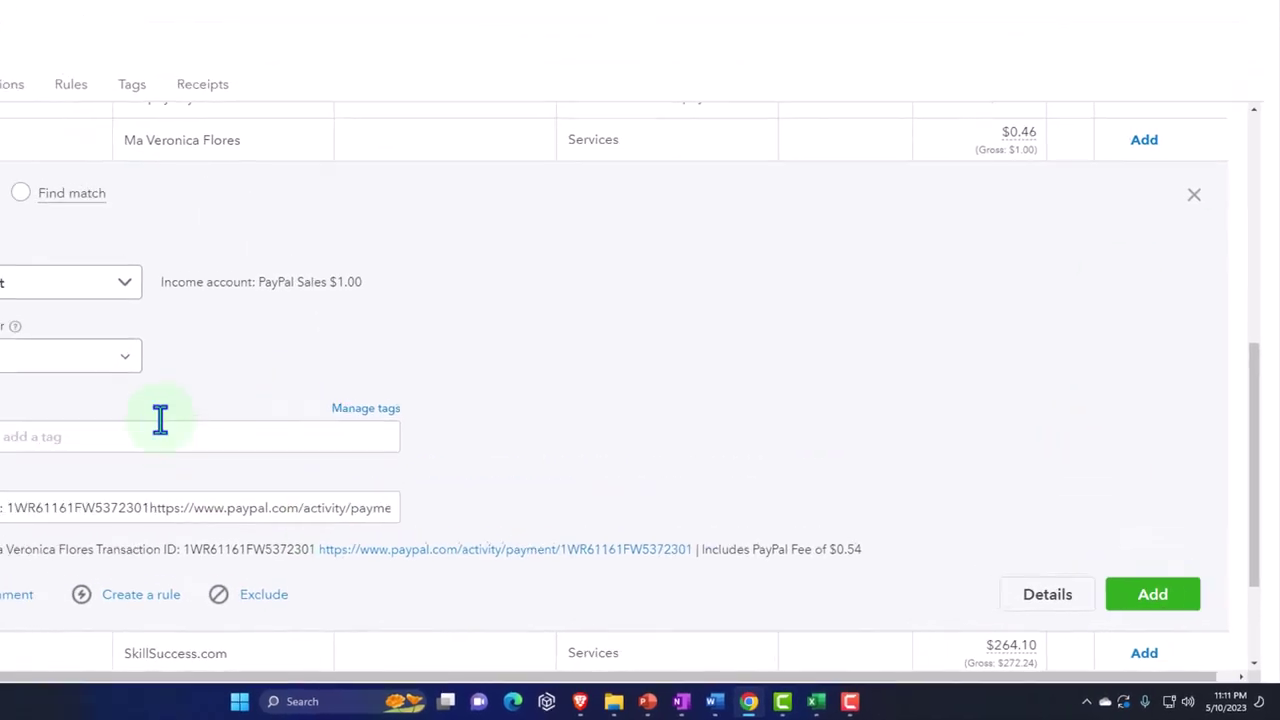
left_click(124, 282)
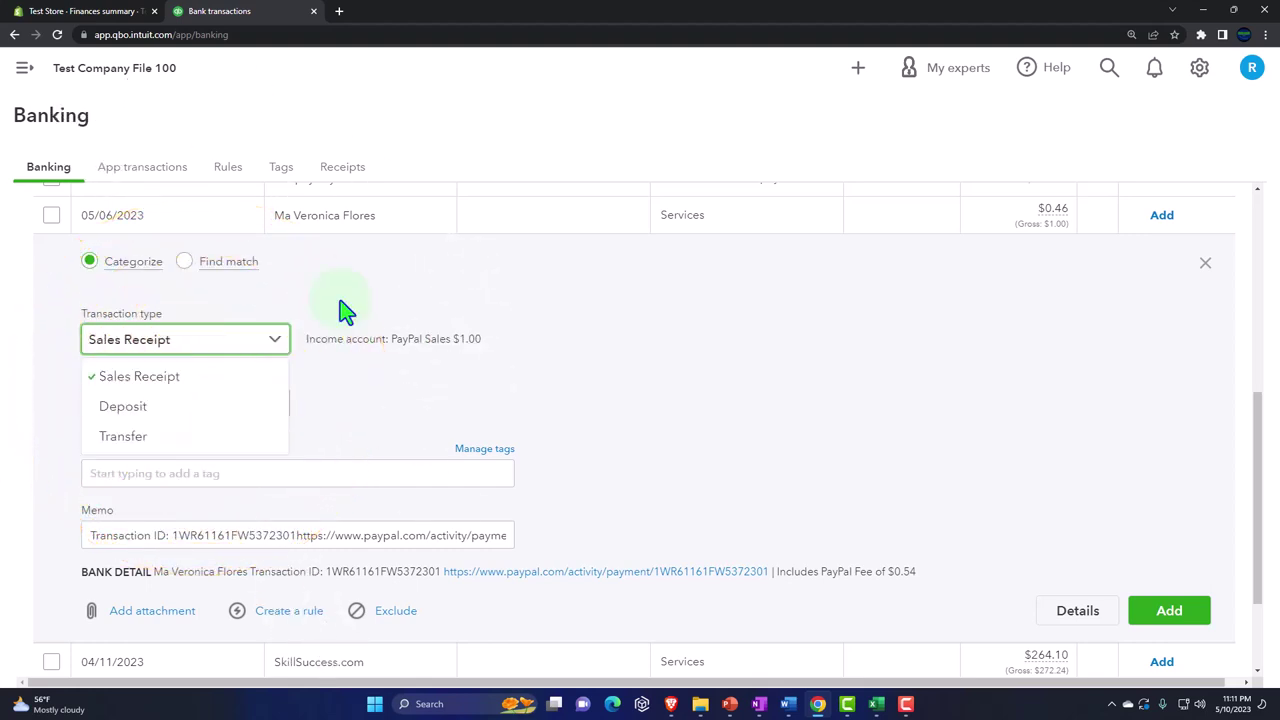
left_click(437, 257)
Switch the Banking page to the Checking account's For review feed.
scroll(437, 378, "up", 3)
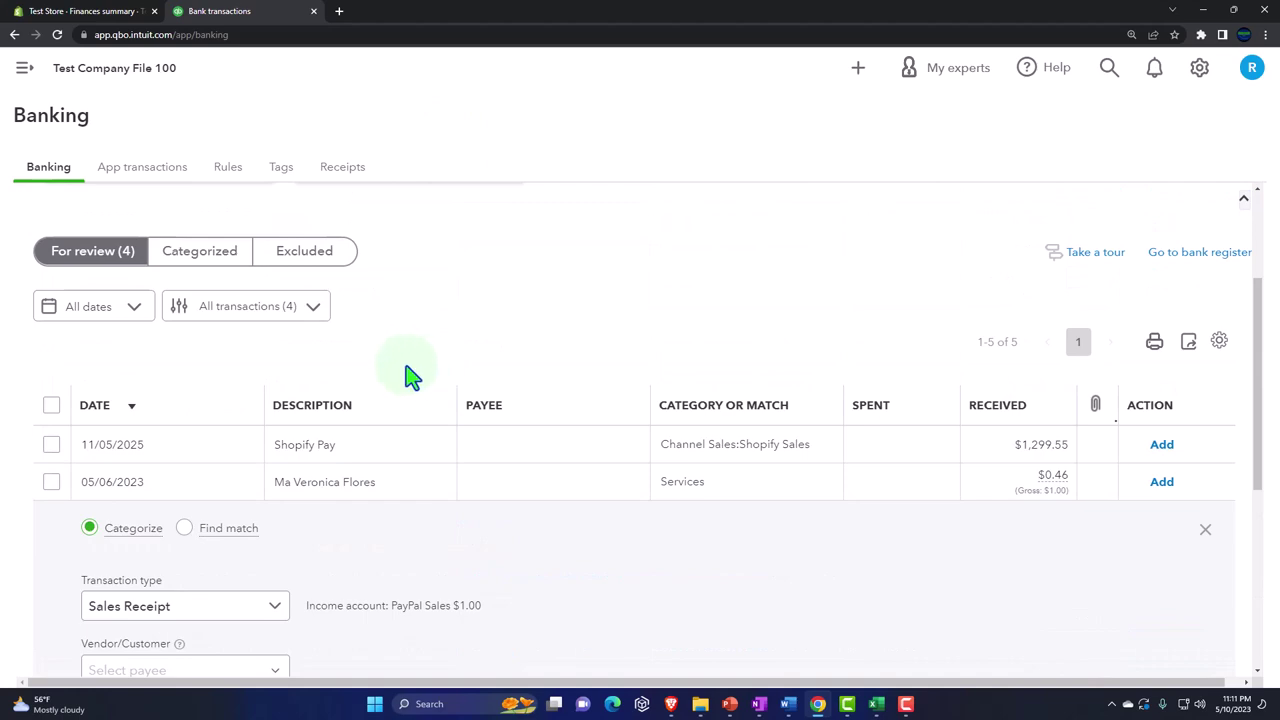
scroll(413, 376, "up", 3)
left_click(409, 325)
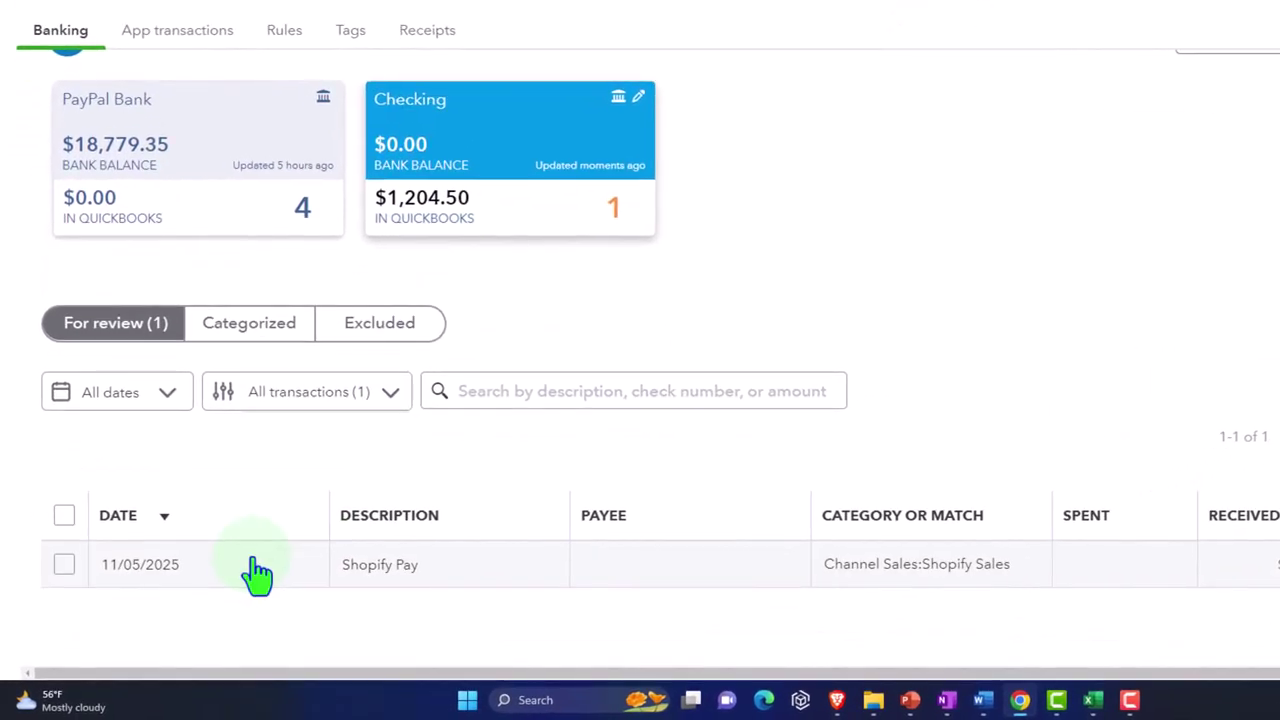
Check the $354.88 Shopify Pay deposit's Shopify Sales category, then select cell E8 in Excel's Shopify sheet.
left_click(257, 572)
scroll(252, 568, "down", 5)
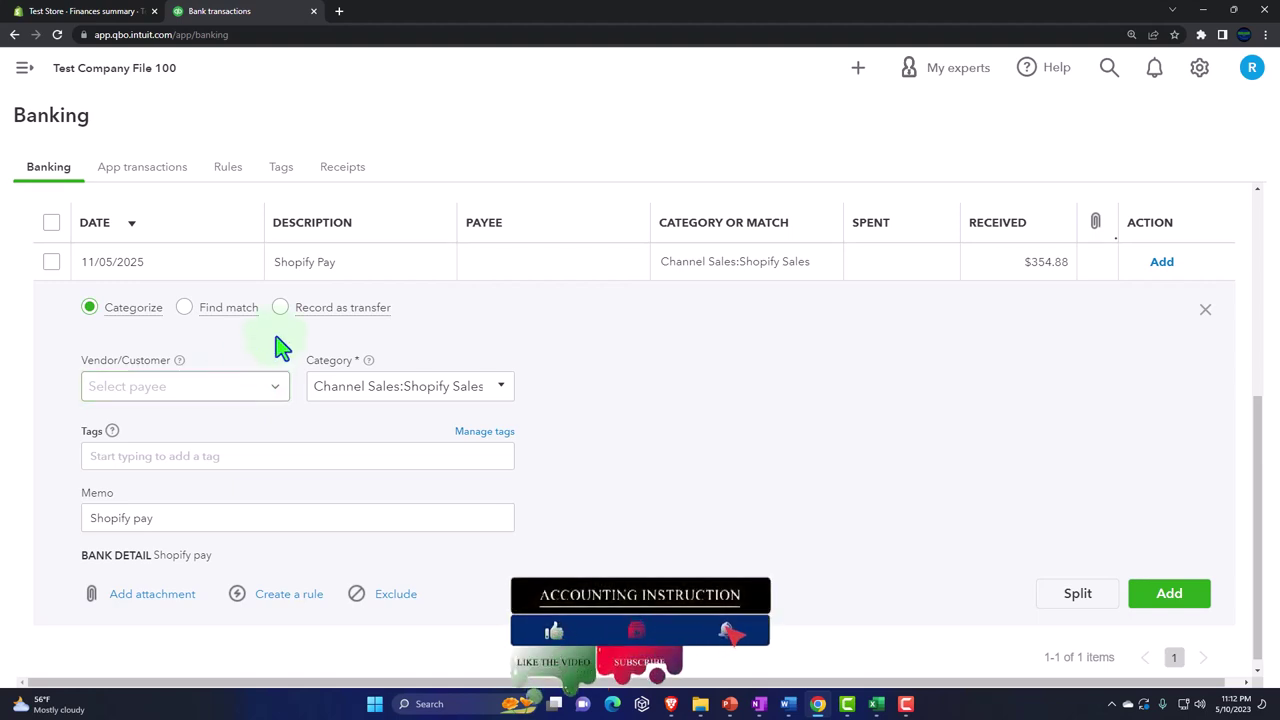
scroll(280, 343, "up", 4)
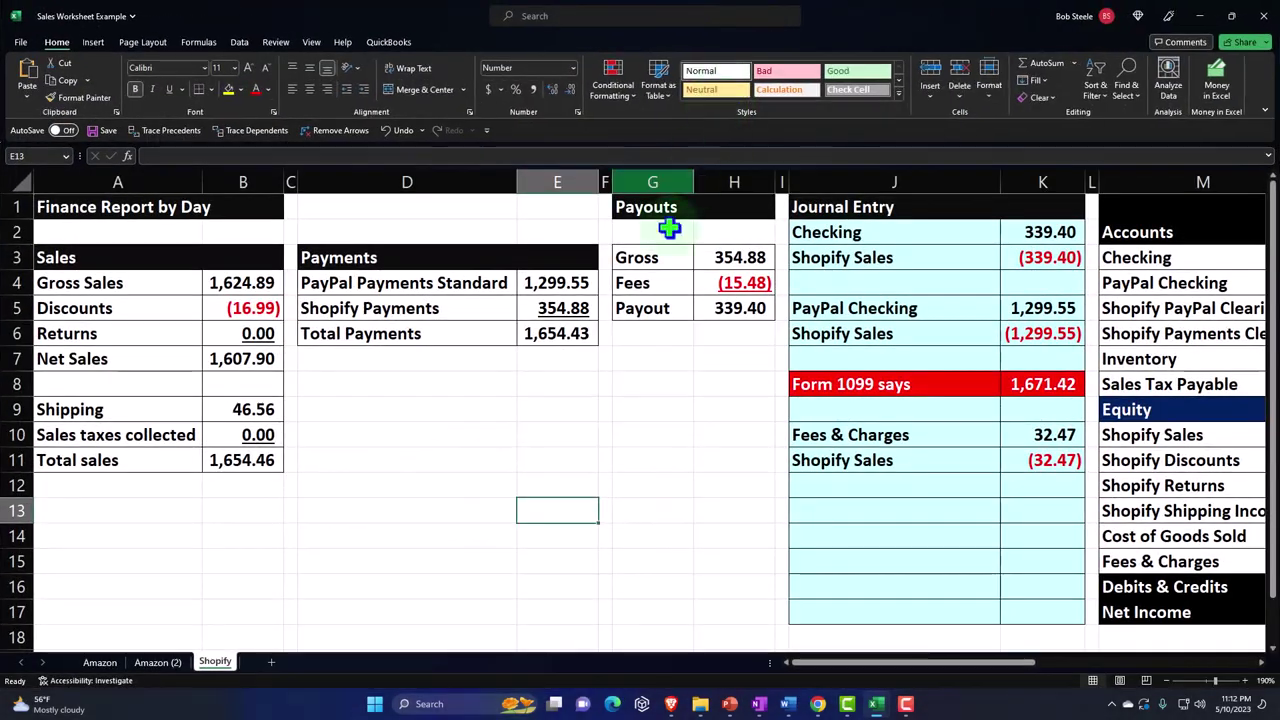
left_click(570, 376)
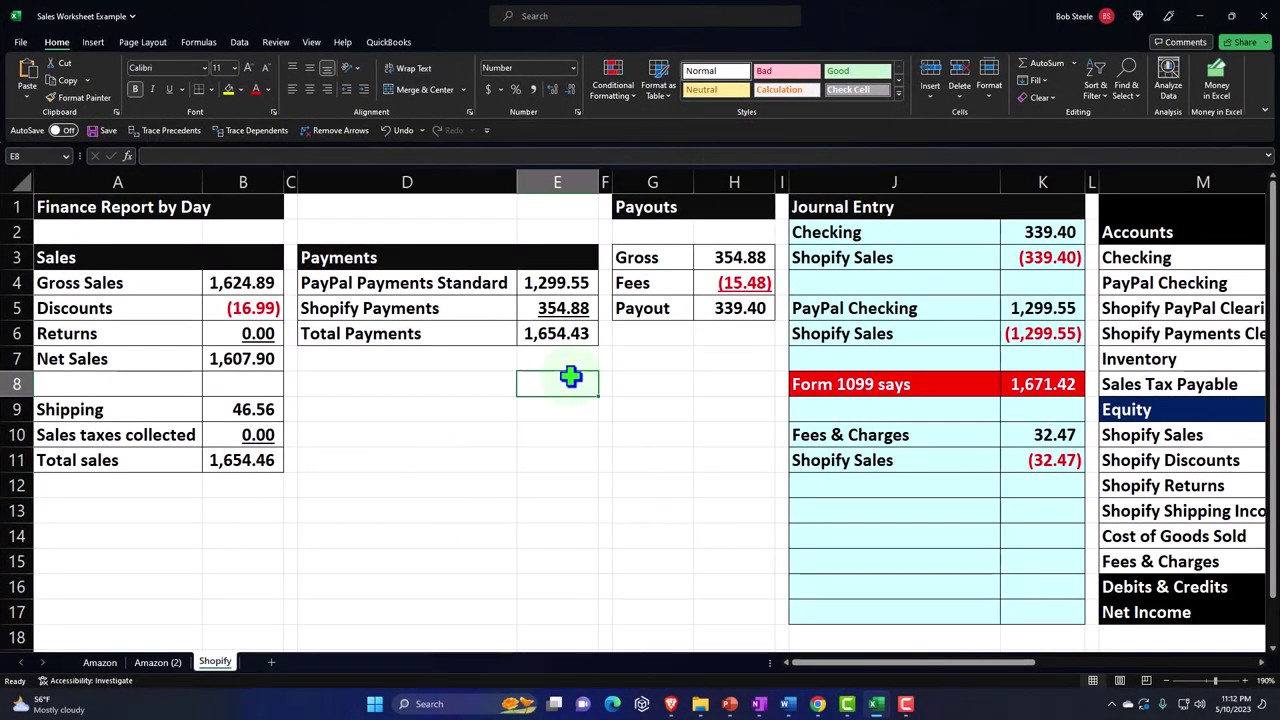